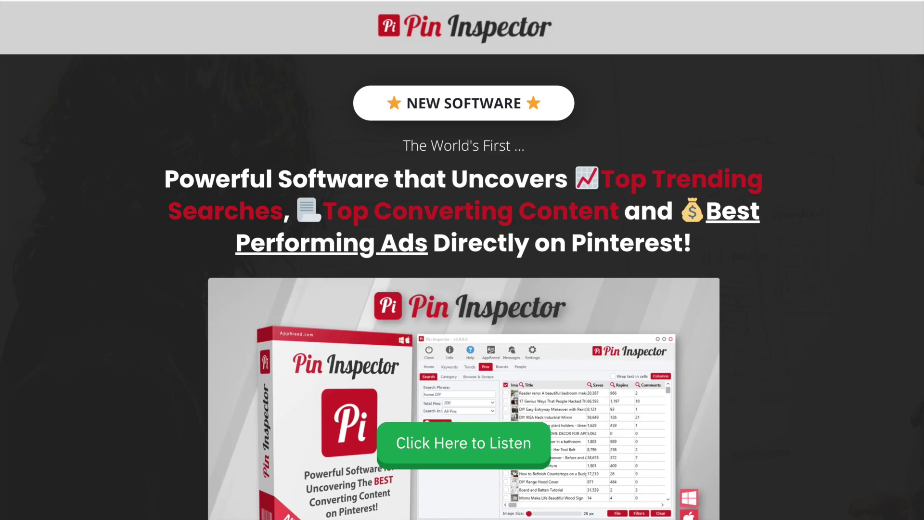
Scroll down the pin page, then view its page source with line wrap turned on
scroll(462, 260, down, 15)
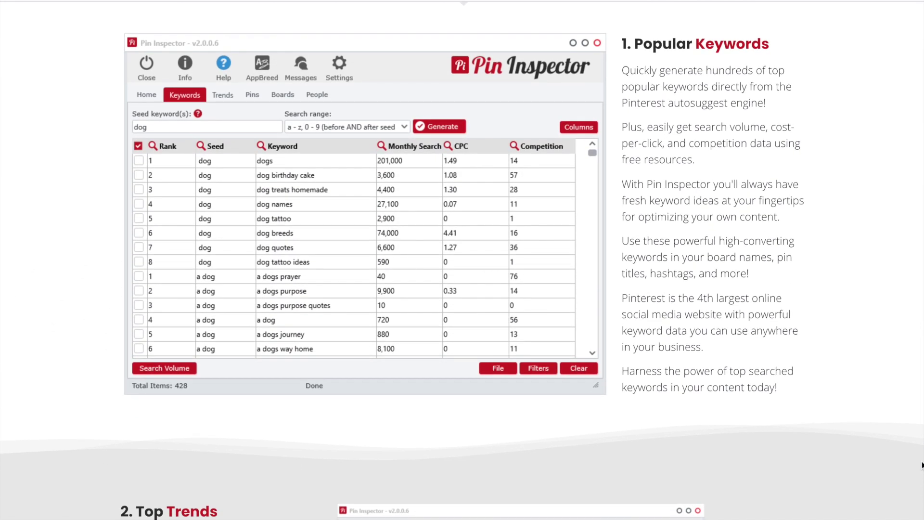
scroll(922, 464, down, 4)
scroll(921, 465, down, 7)
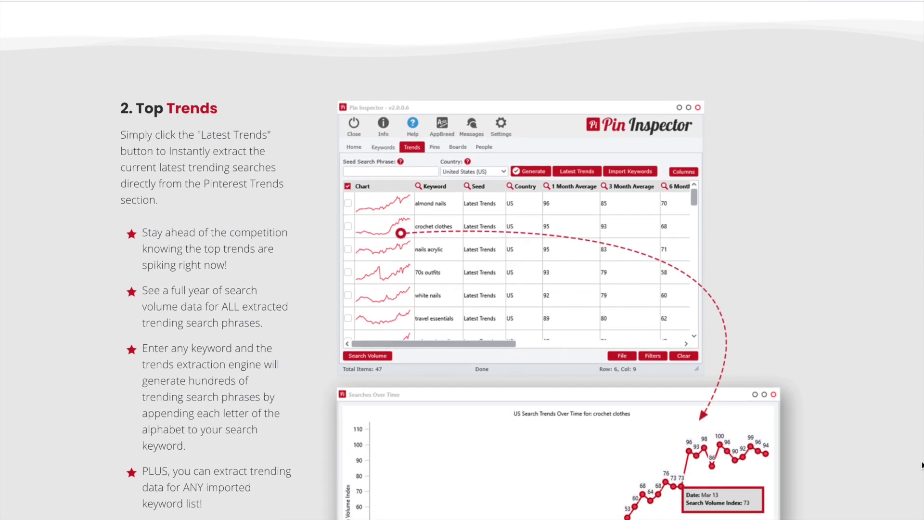
scroll(922, 465, down, 9)
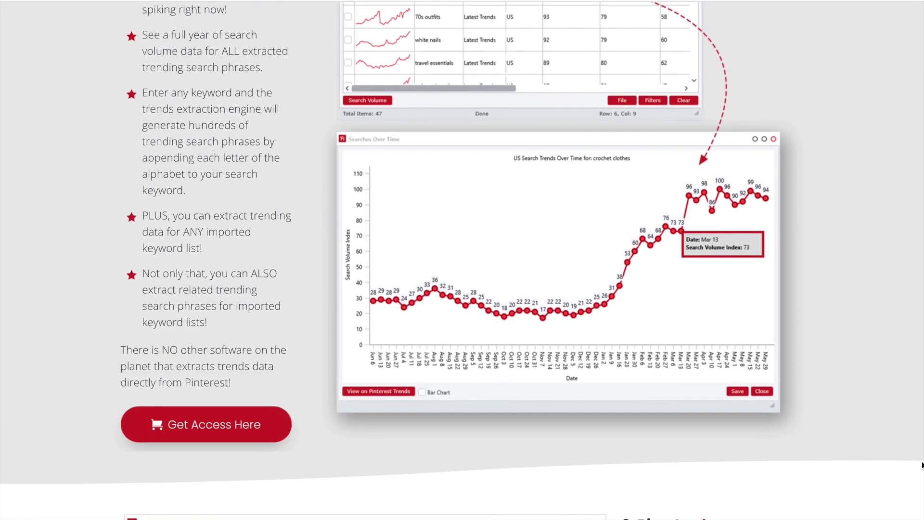
scroll(921, 465, down, 4)
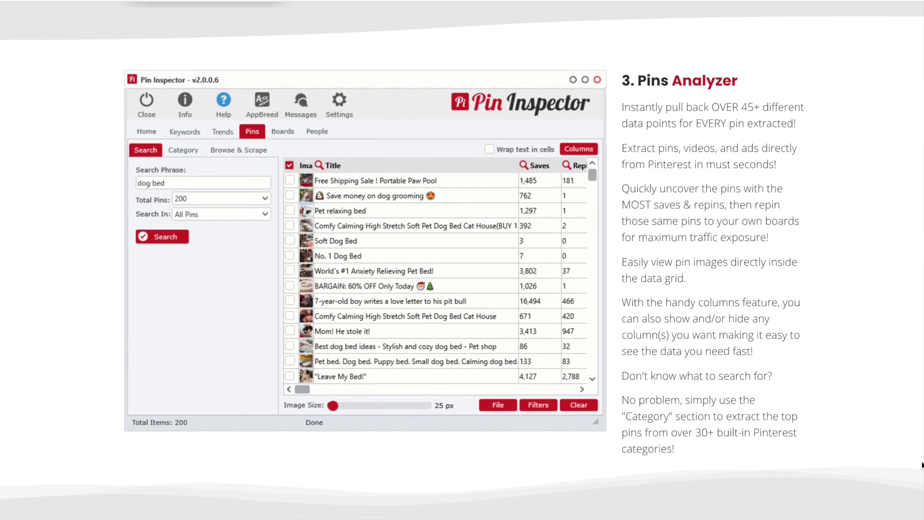
scroll(922, 464, down, 8)
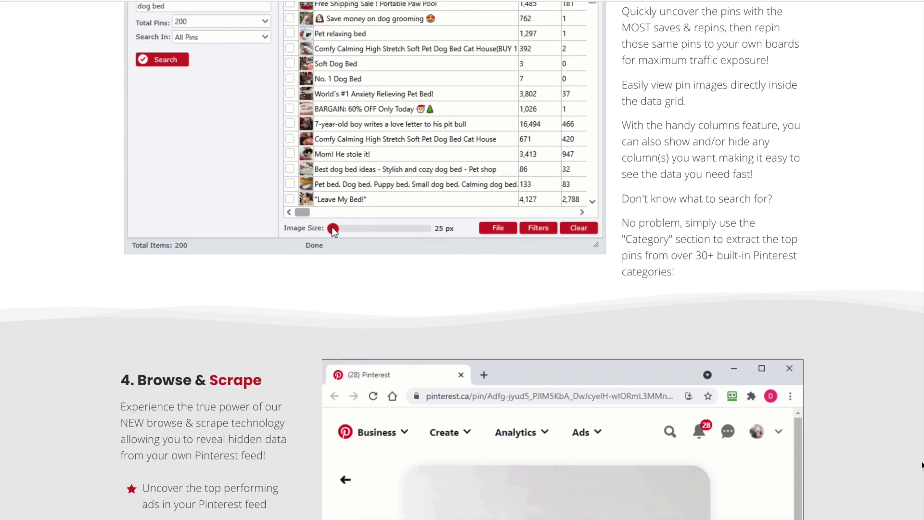
scroll(921, 464, down, 1)
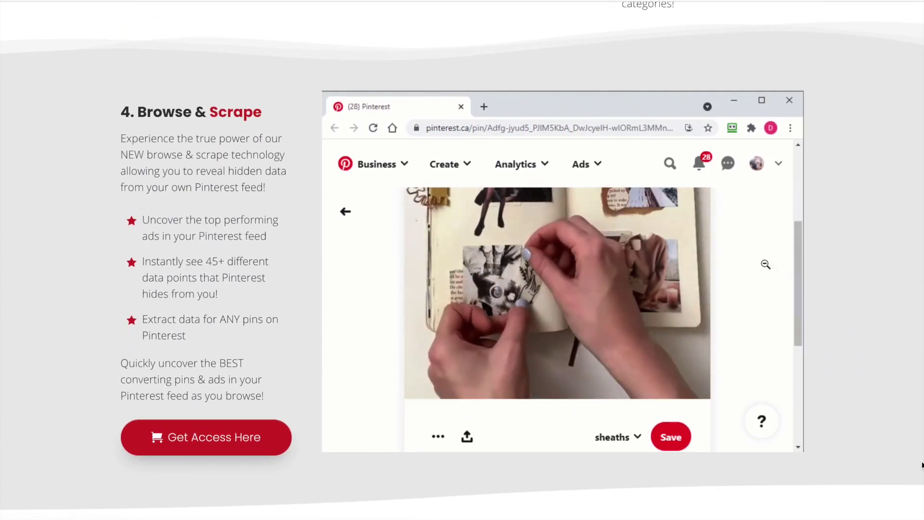
scroll(922, 465, down, 2)
scroll(921, 465, down, 1)
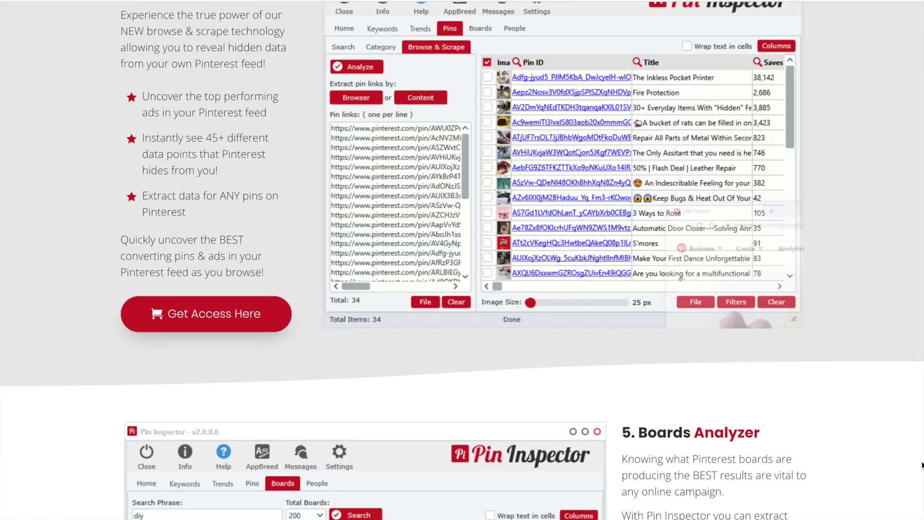
scroll(921, 465, down, 7)
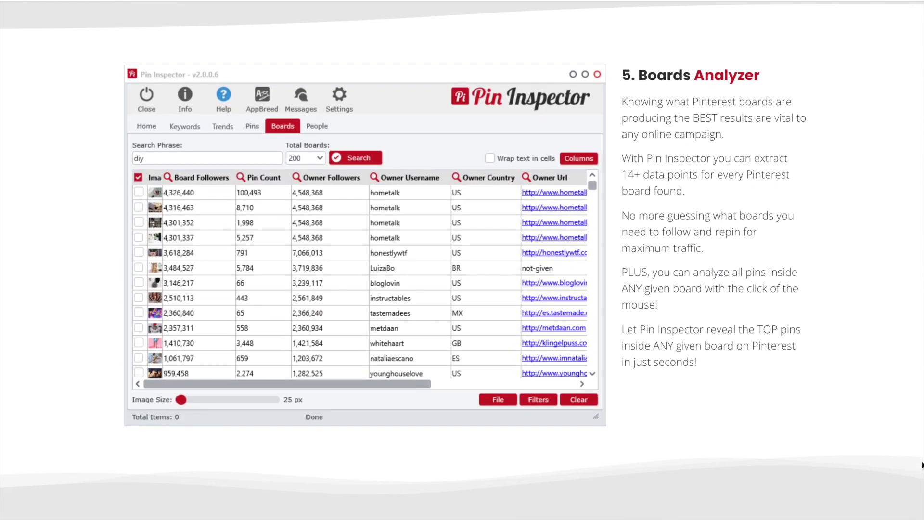
scroll(922, 464, down, 8)
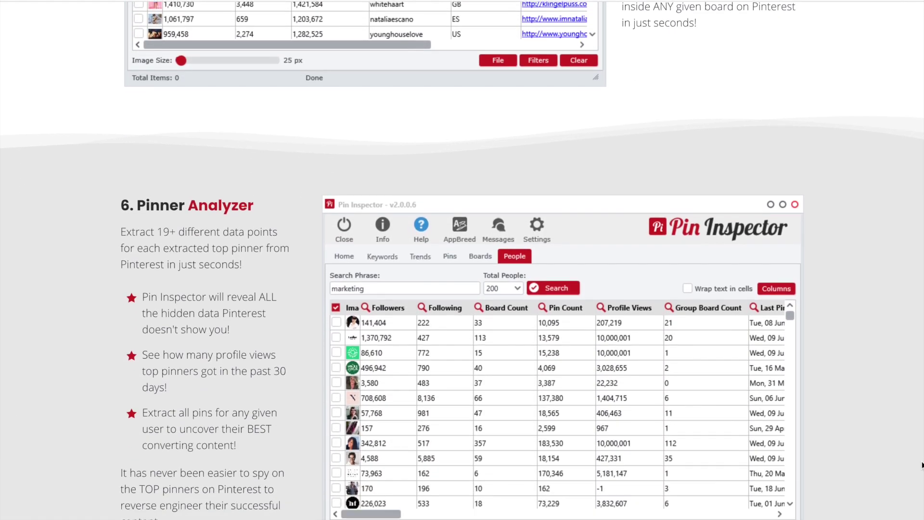
scroll(922, 464, down, 1)
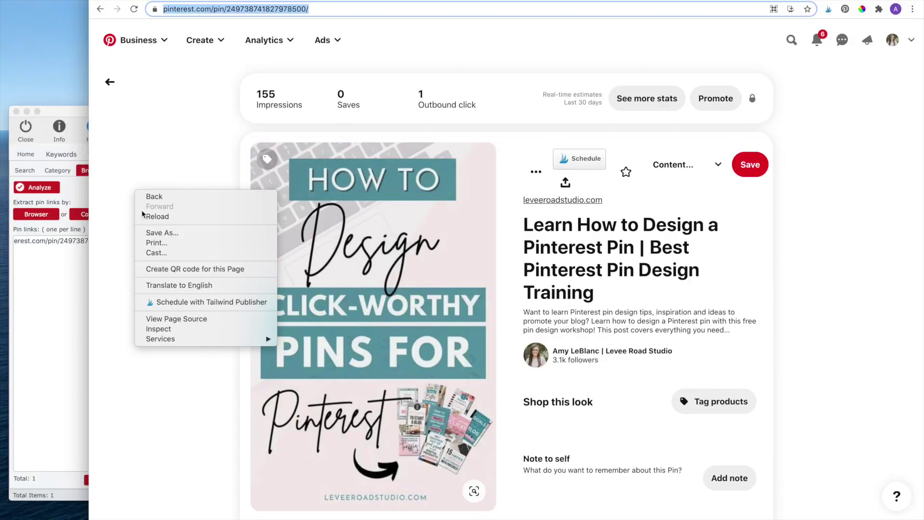
click(187, 325)
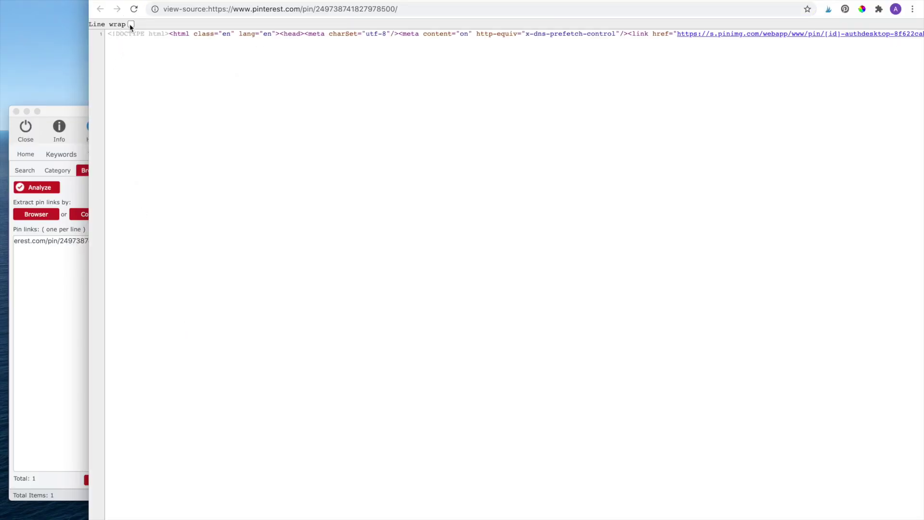
click(131, 24)
Find is_repin false in the source and match it to Pin Inspector's Is Repin value NO
key(super+f)
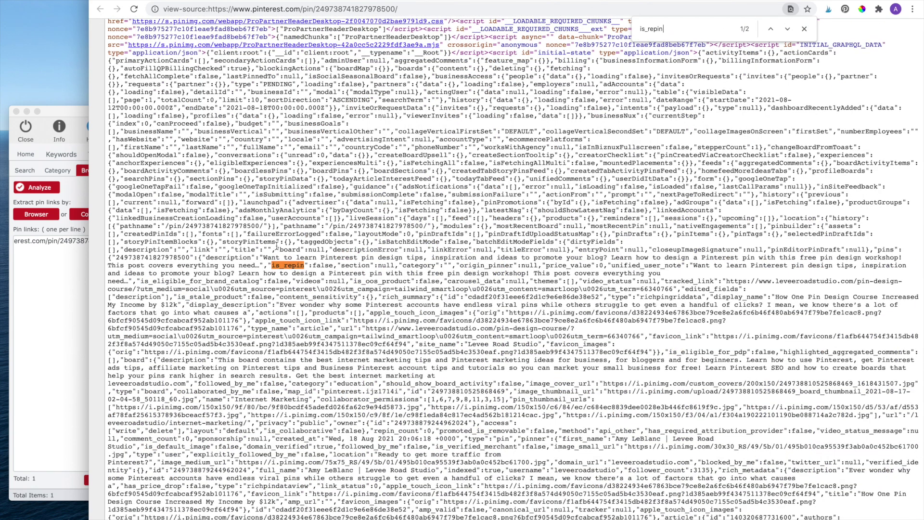
scroll(277, 245, down, 1)
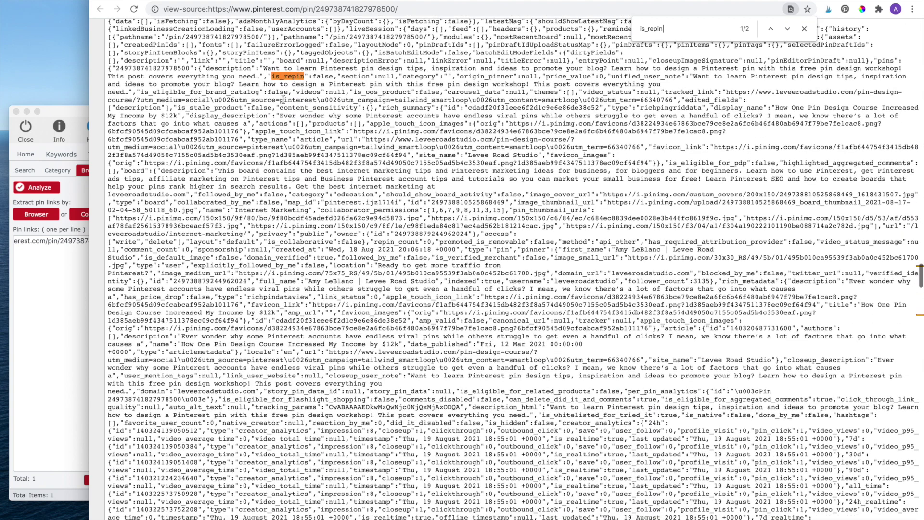
double_click(323, 76)
click(66, 313)
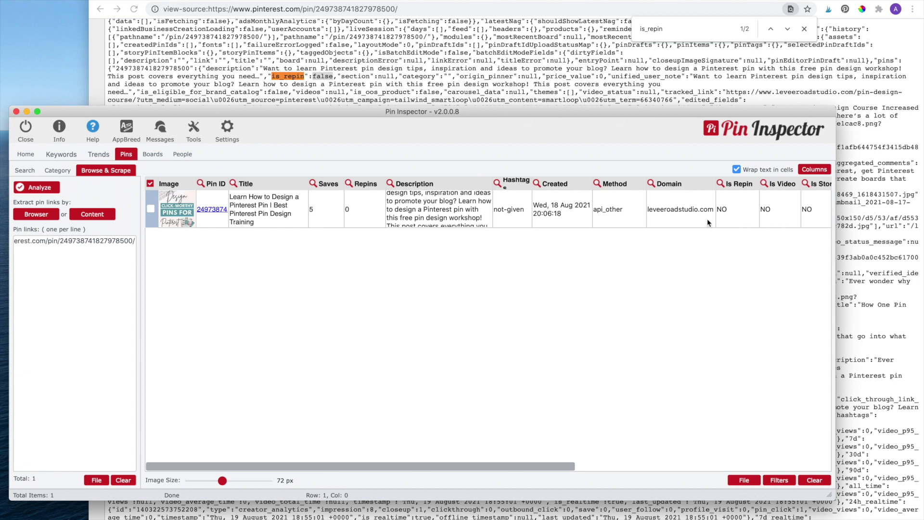
click(732, 216)
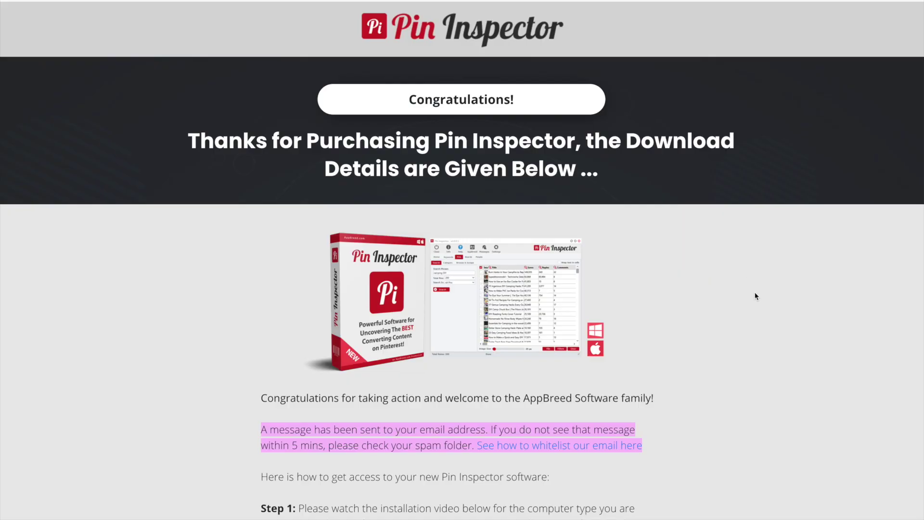
scroll(754, 296, down, 10)
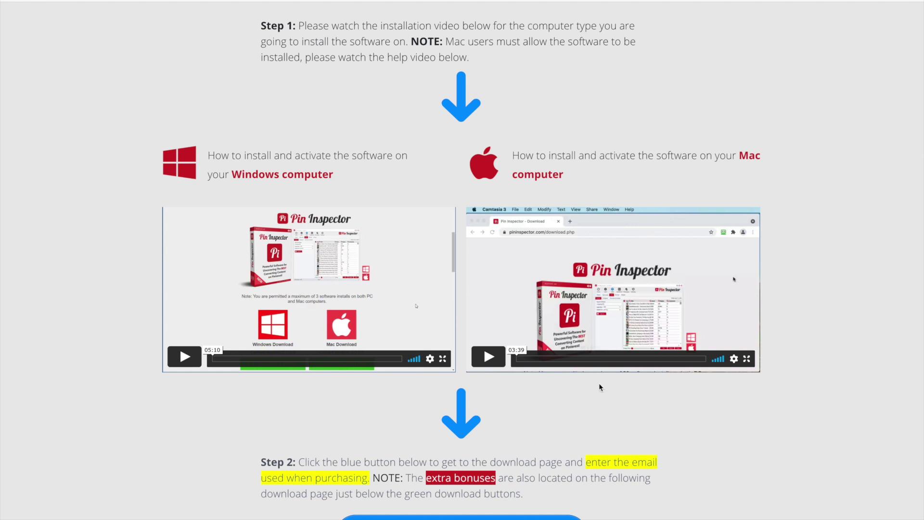
scroll(602, 412, down, 1)
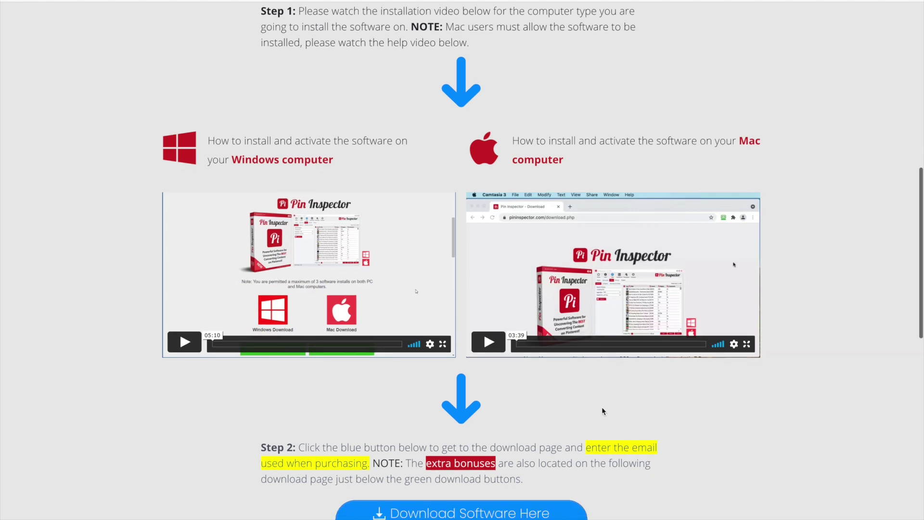
scroll(603, 411, down, 2)
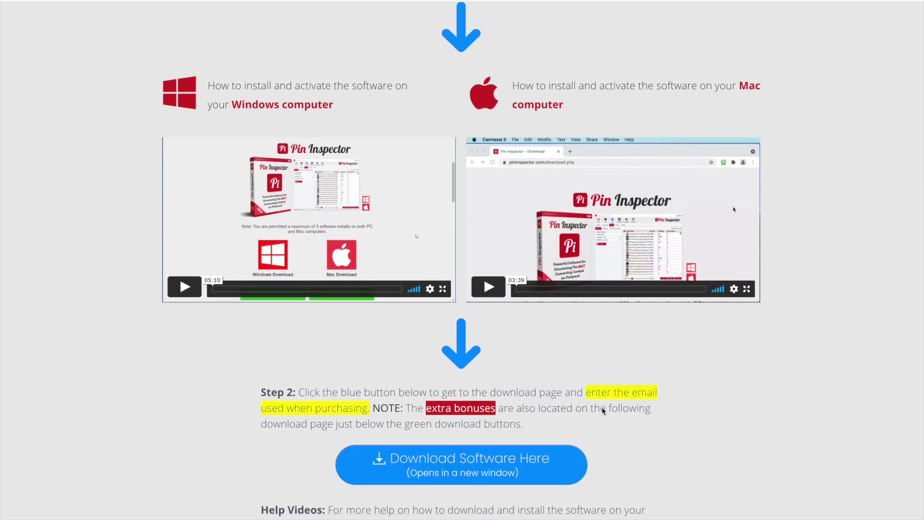
scroll(601, 406, down, 3)
scroll(602, 408, down, 2)
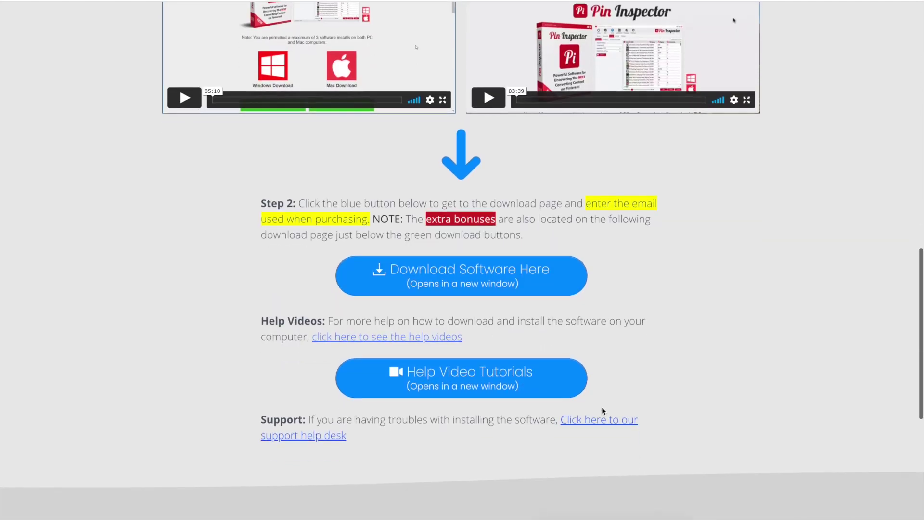
scroll(602, 408, down, 6)
scroll(601, 409, down, 1)
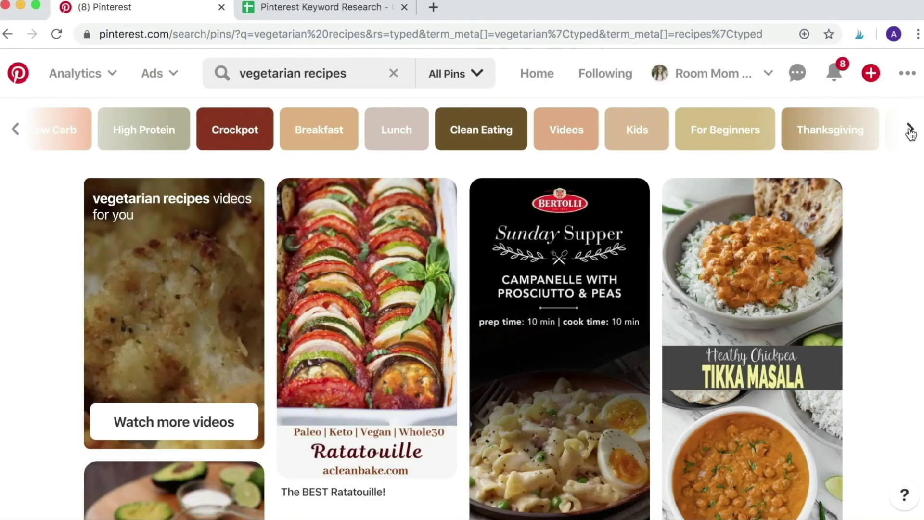
Paste the vegetarian recipes dinner guided-search keywords into B10, then add ' a' to the Pinterest search
scroll(456, 129, right, 5)
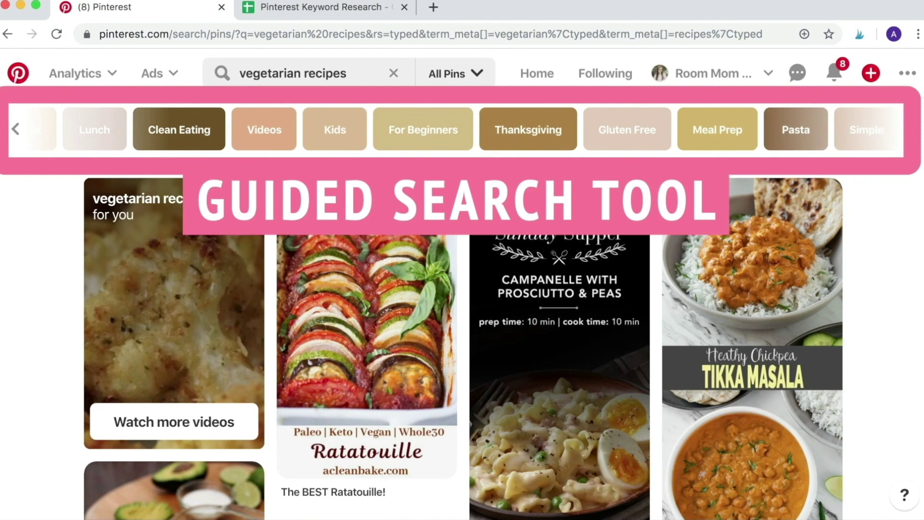
click(910, 129)
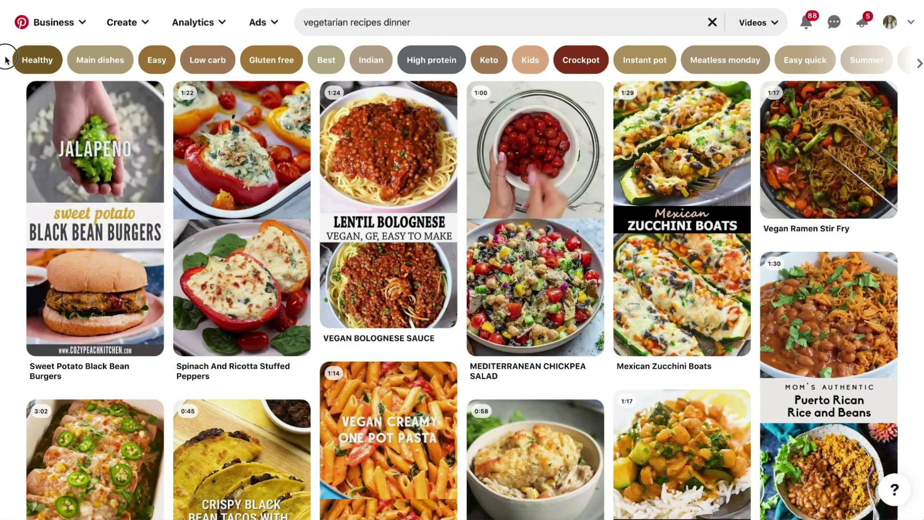
triple_click(16, 58)
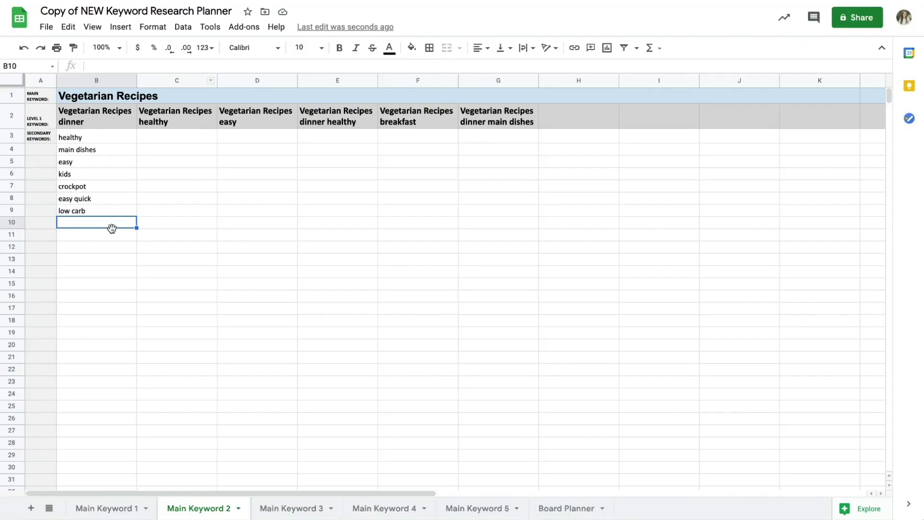
key(ctrl+v)
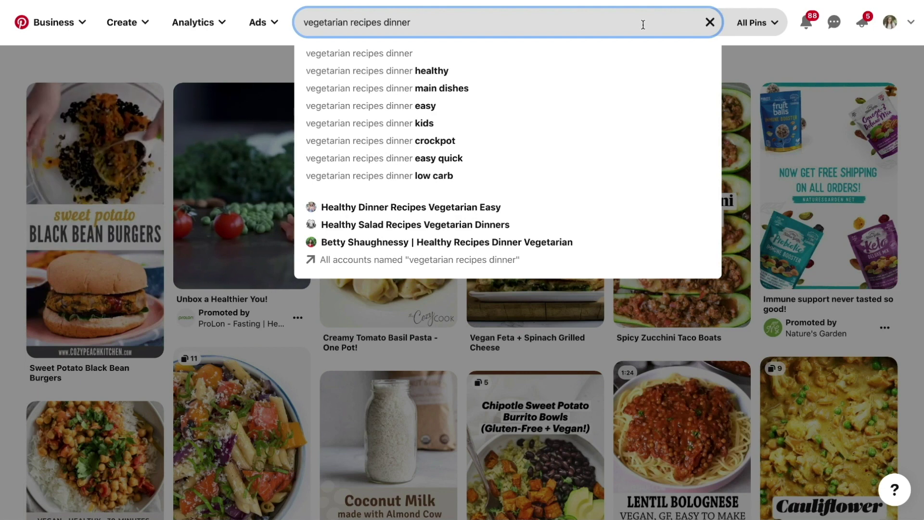
text(arian recipes dinner a)
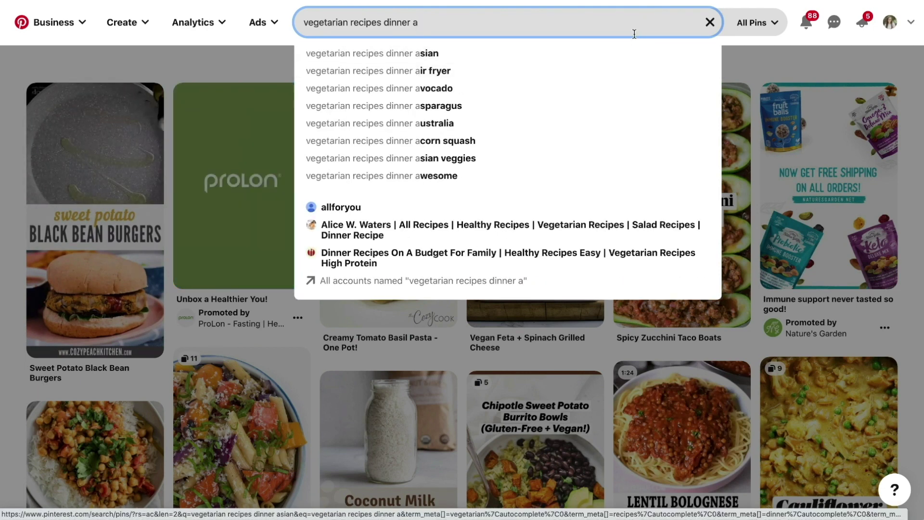
Swap the query's final letter through b, c, d, e and f, reading each suggestion list
key(BackSpace)
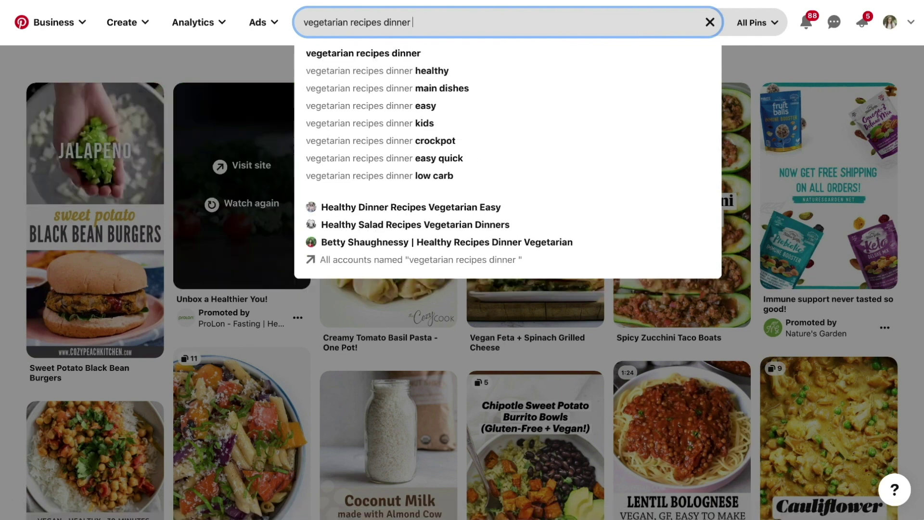
text(b)
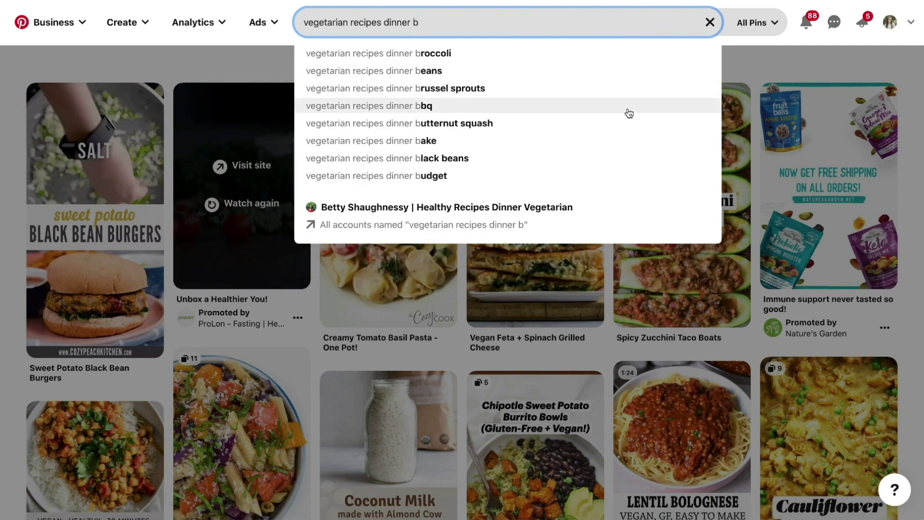
key(BackSpace)
text(c)
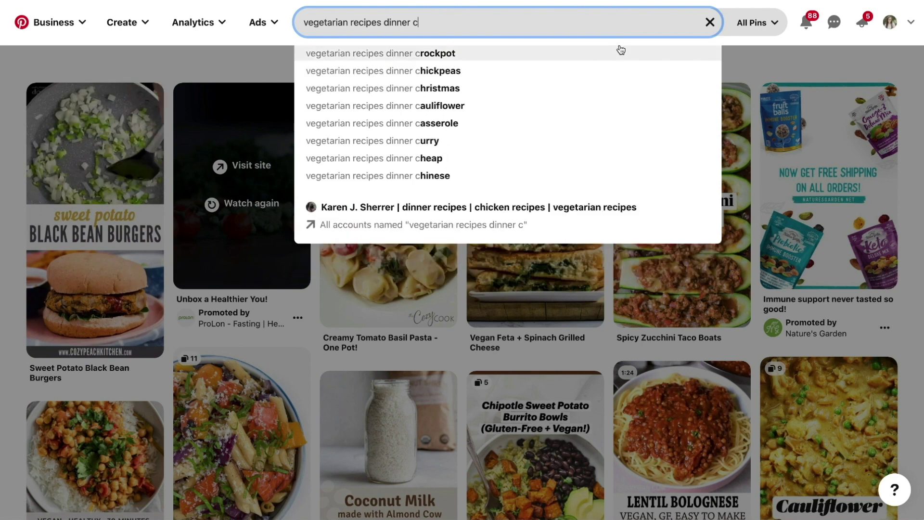
key(BackSpace)
text(d)
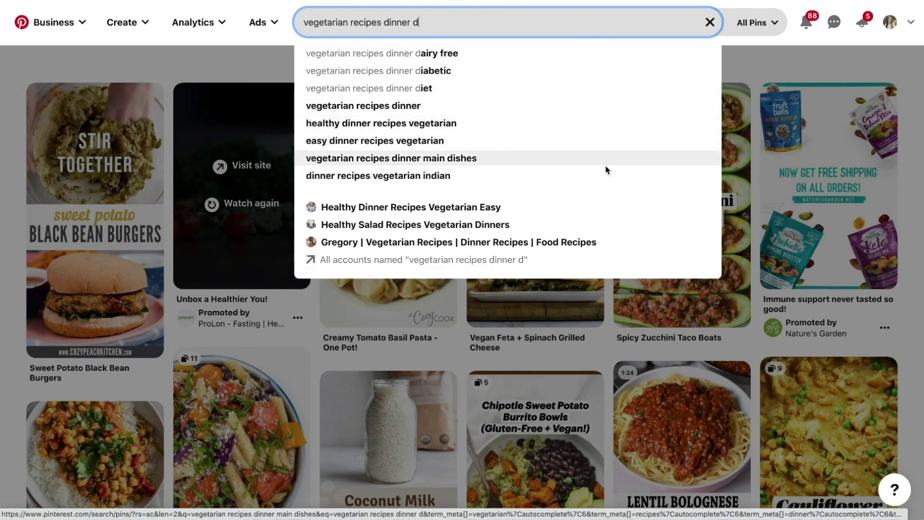
key(BackSpace)
text(e)
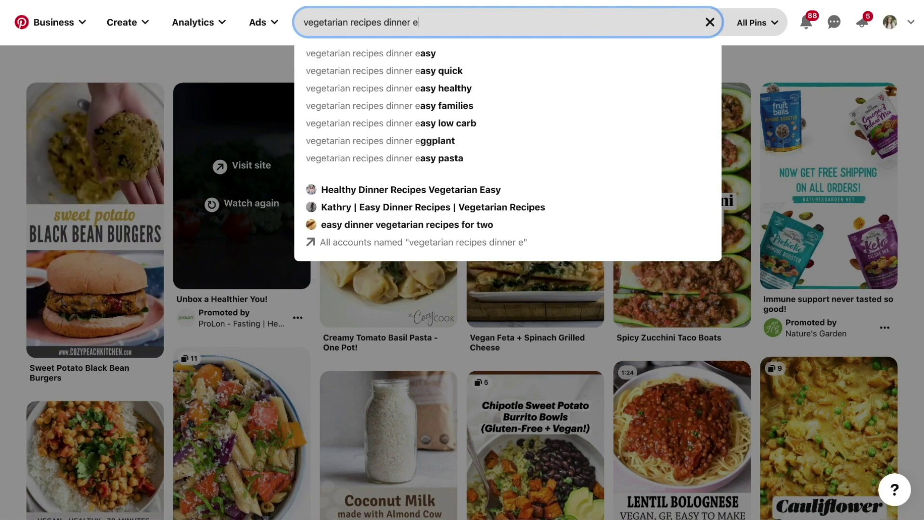
key(BackSpace)
text(f)
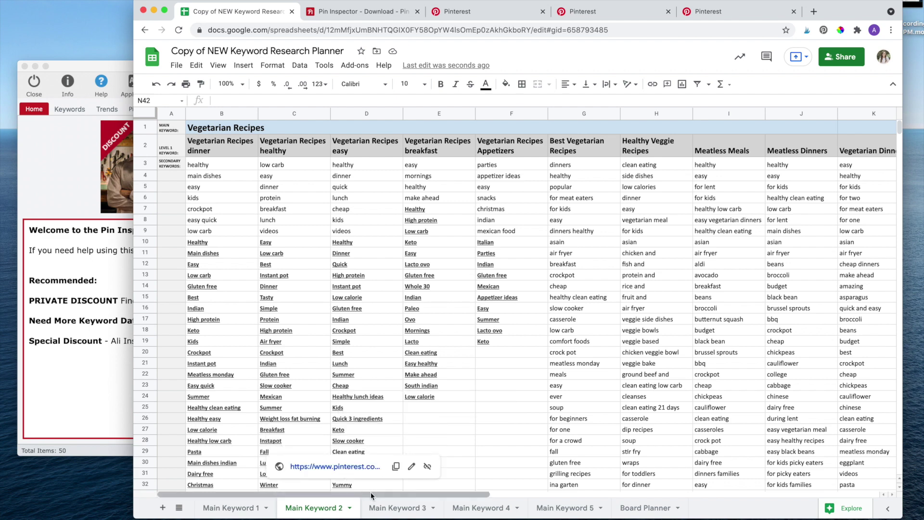
Widen column L to fit the L2 heading 'Vegetarian Slow Cooker Recipes' and copy its text
drag(381, 495, 532, 496)
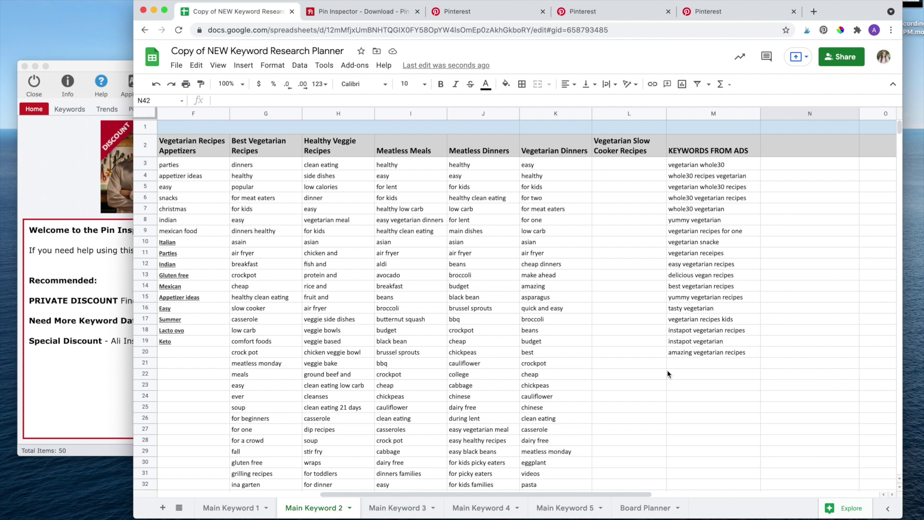
click(655, 152)
drag(667, 114, 723, 114)
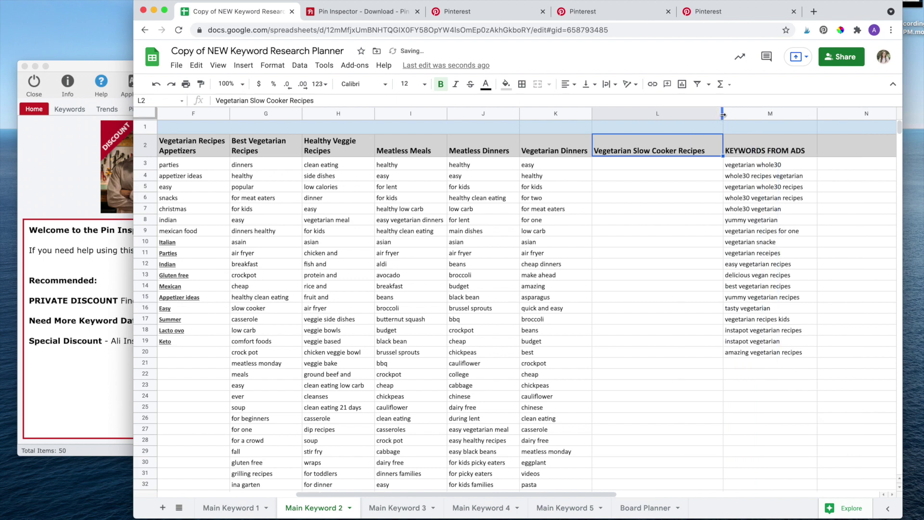
triple_click(368, 96)
right_click(288, 102)
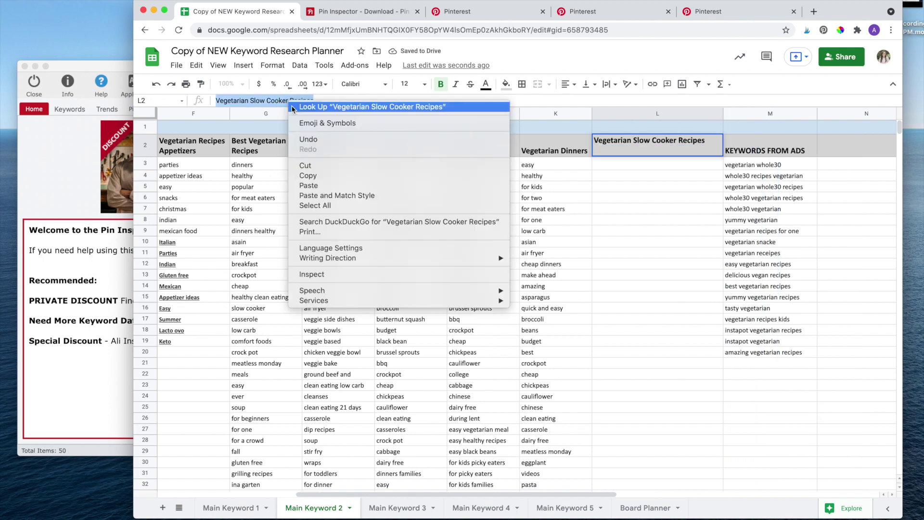
click(319, 175)
Paste 'Vegetarian Slow Cooker Recipes' as the Keywords seed and generate suggestions
click(72, 165)
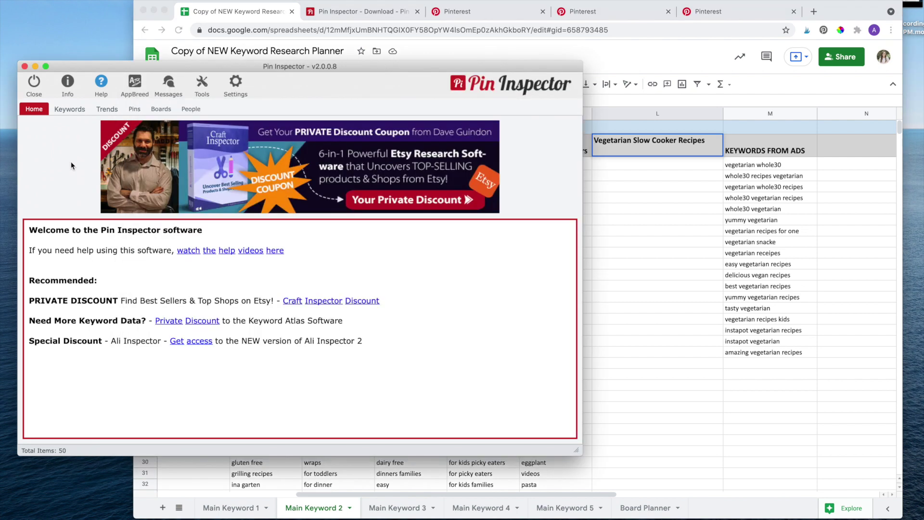
click(72, 110)
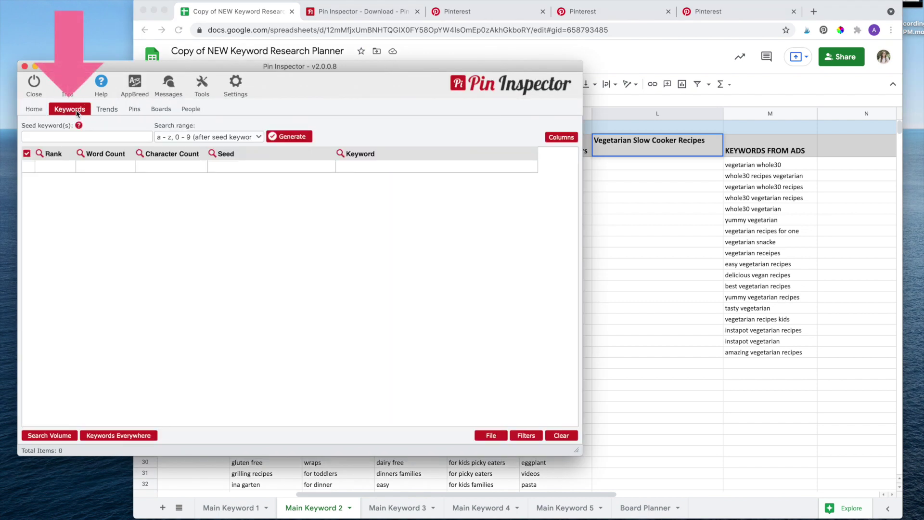
click(79, 137)
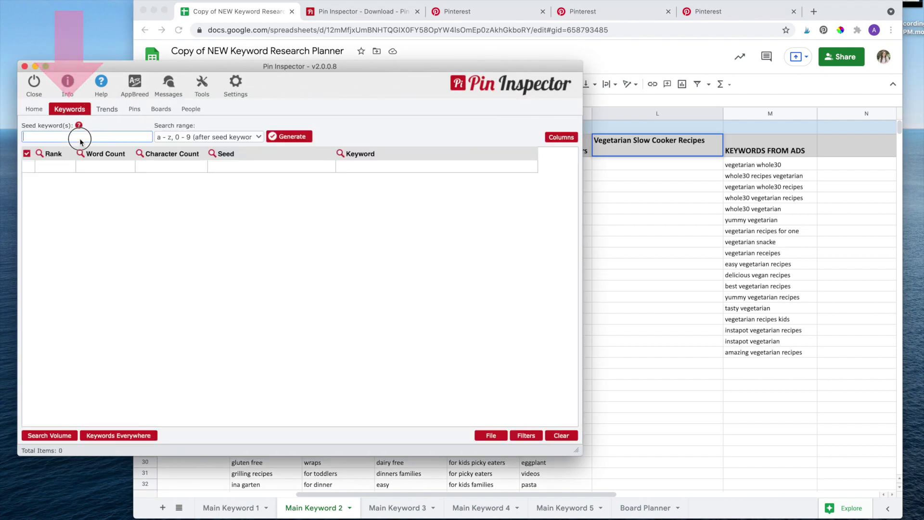
key(super+v)
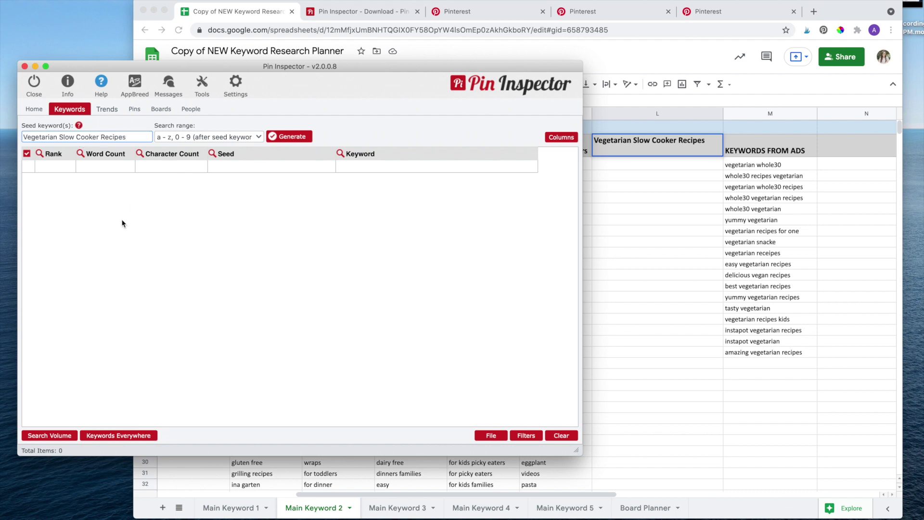
click(288, 137)
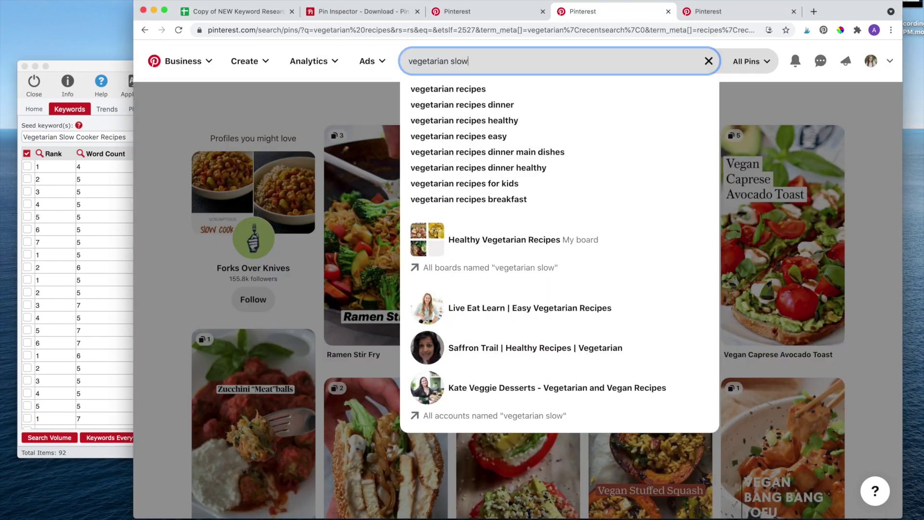
Search Pinterest for 'vegetarian slow cooker recipes', add 'b', and compare suggestions with Pin Inspector's list
text(cooker r)
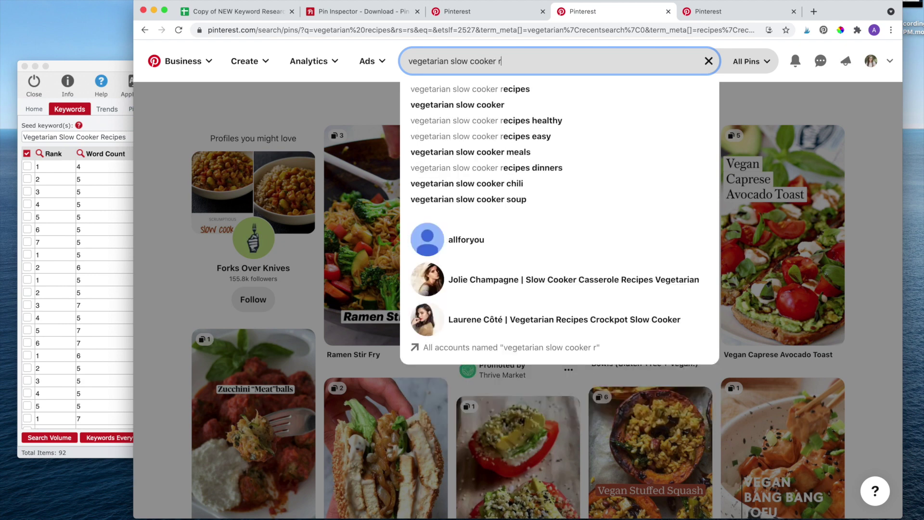
text(ecipes)
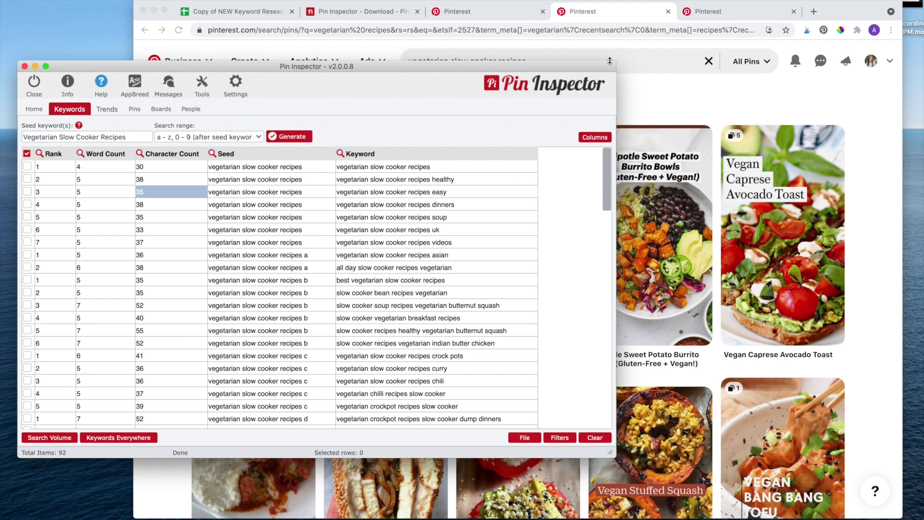
click(630, 66)
click(608, 63)
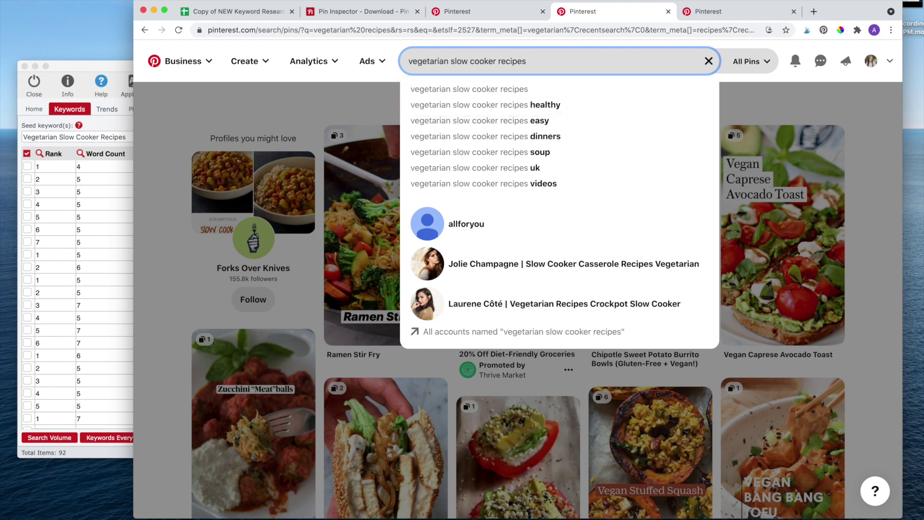
text(b)
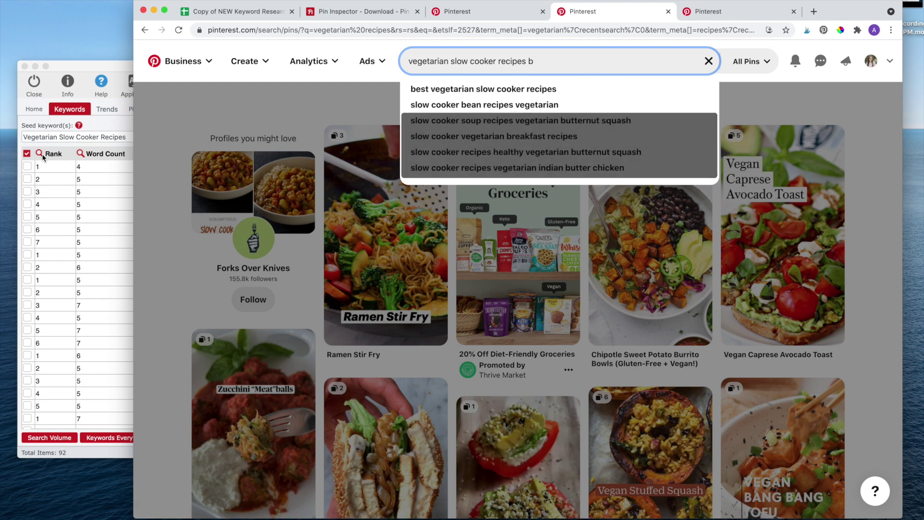
click(54, 166)
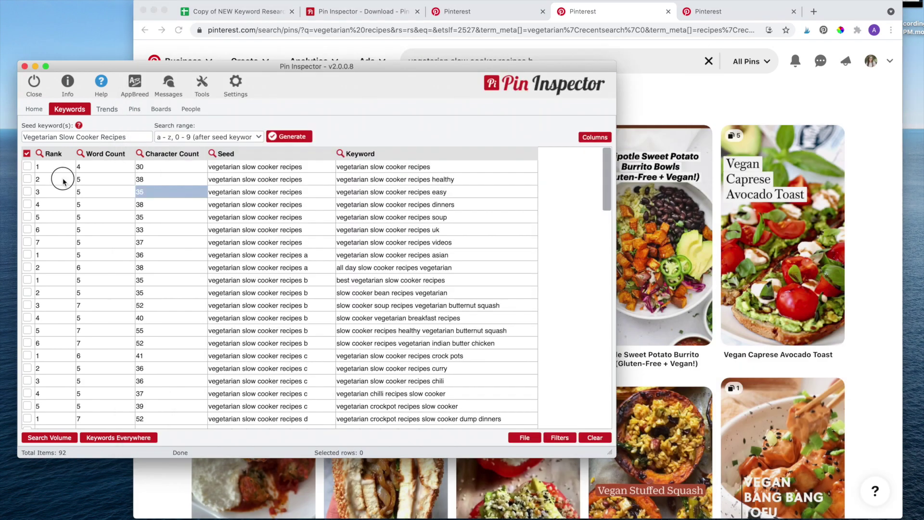
Filter the Rank column to below 3, then below 4, checking results against Pinterest's suggestions
click(40, 154)
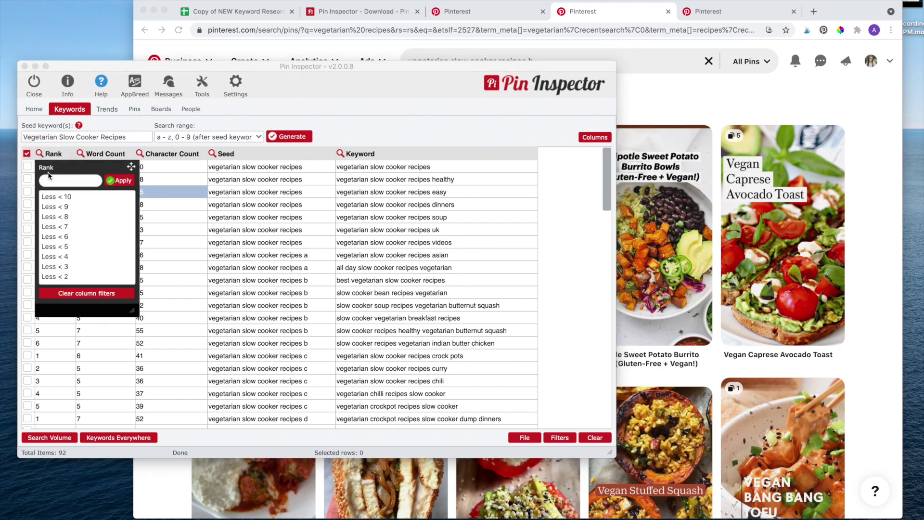
click(59, 267)
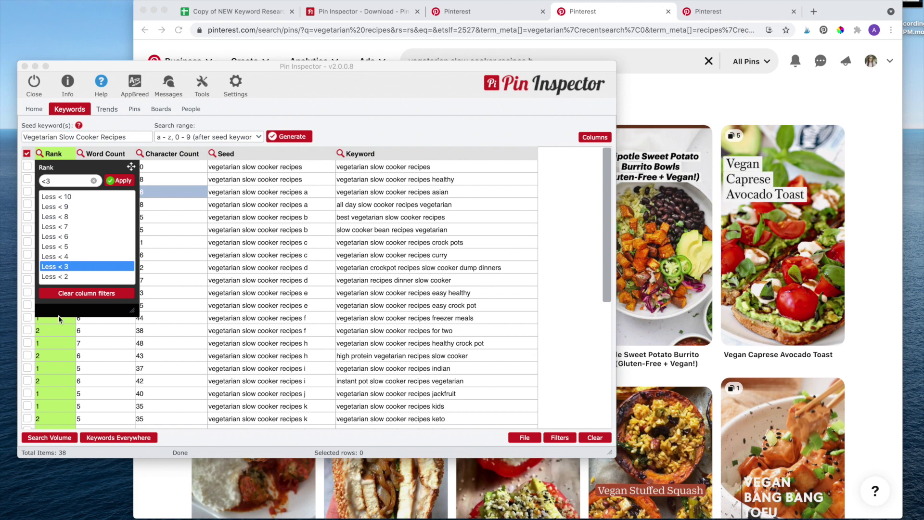
click(59, 343)
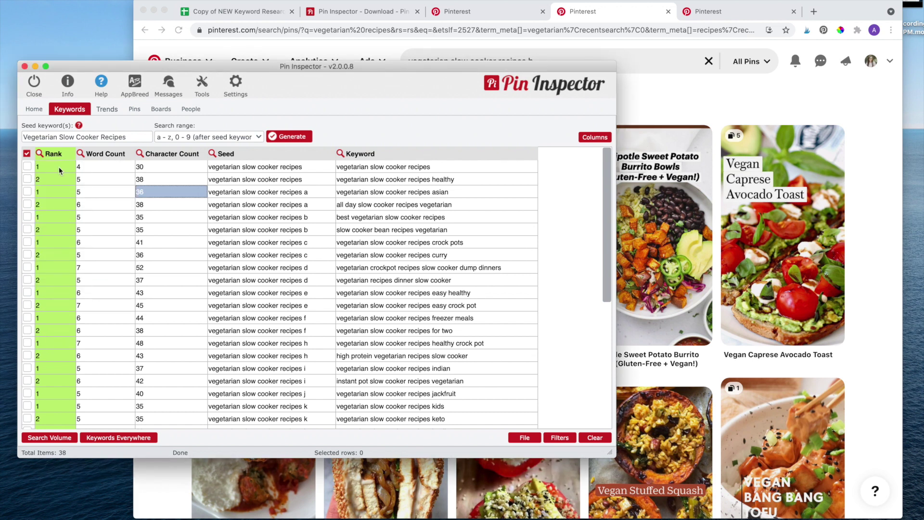
click(623, 62)
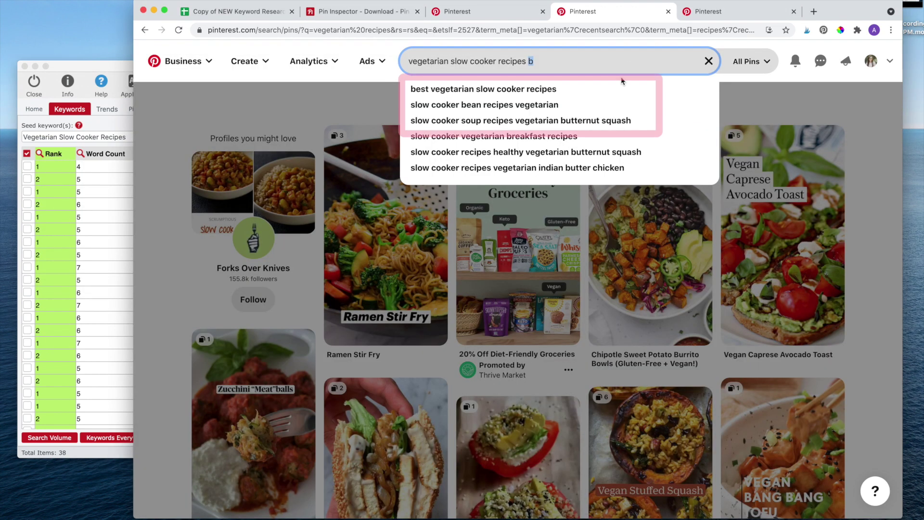
click(39, 153)
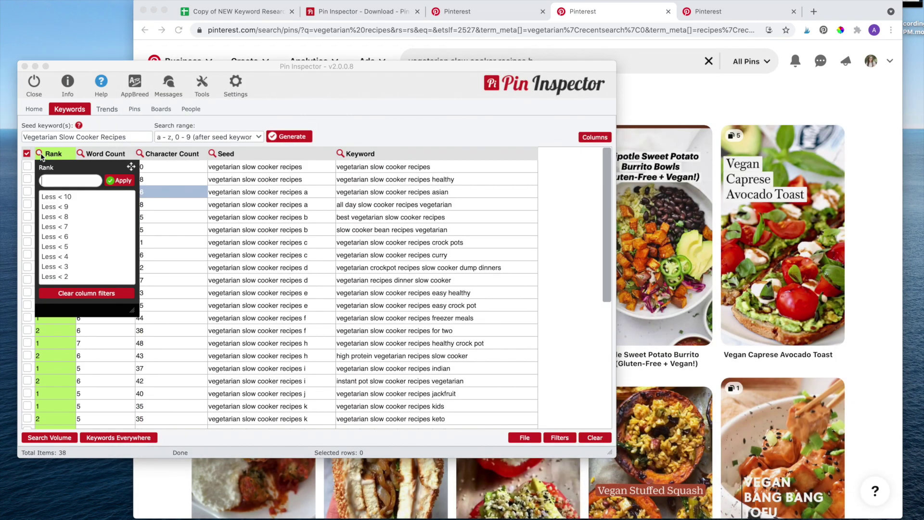
click(75, 257)
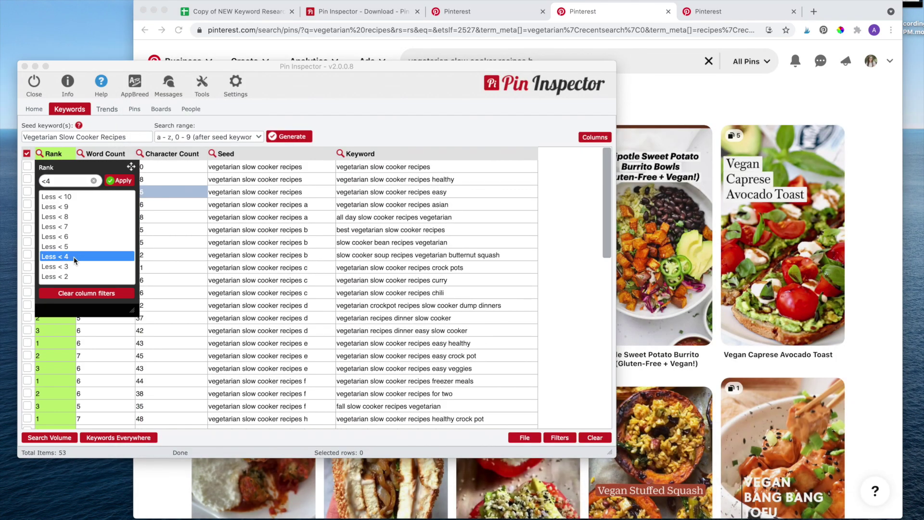
click(513, 144)
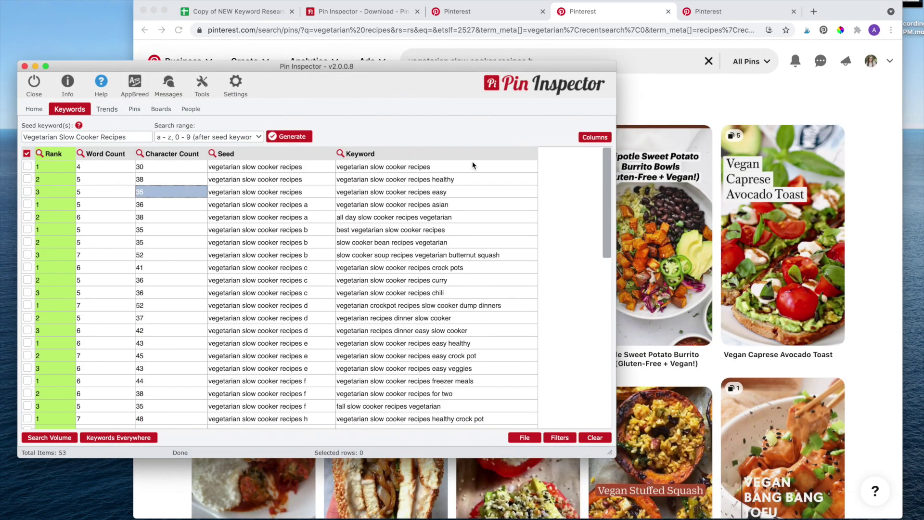
double_click(367, 255)
click(677, 67)
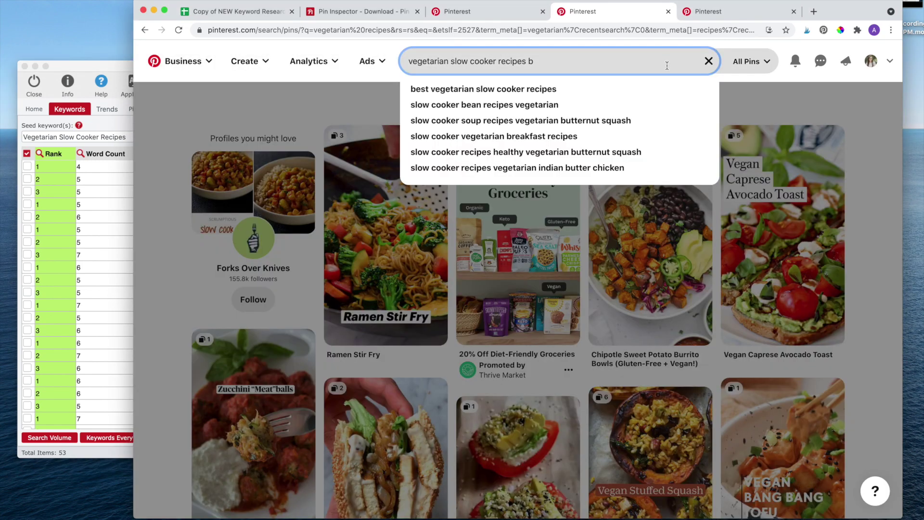
click(112, 125)
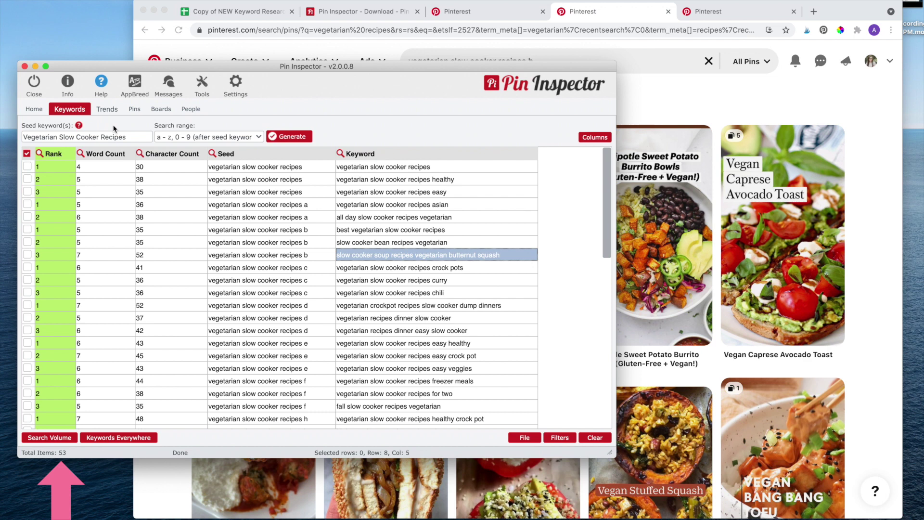
Copy all keywords to the clipboard via the table's Copy ALL keywords option
click(171, 255)
right_click(393, 265)
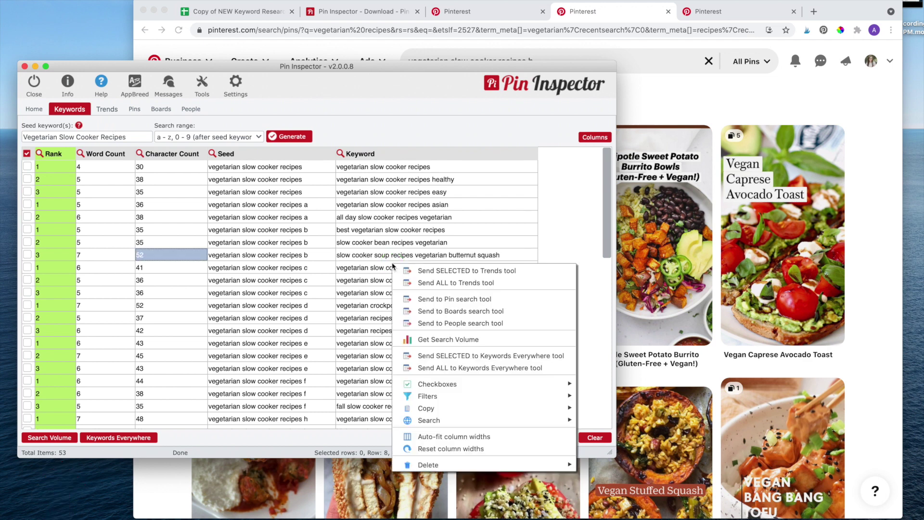
mouse_move(513, 411)
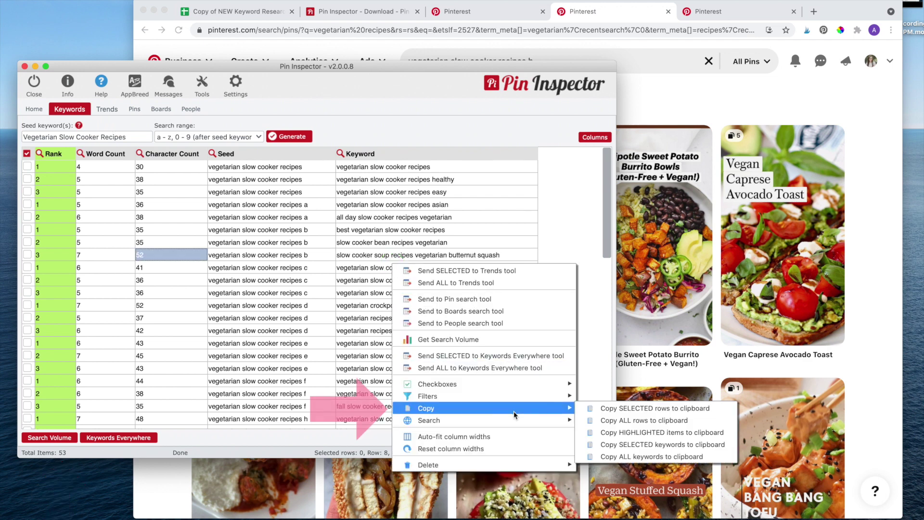
click(675, 456)
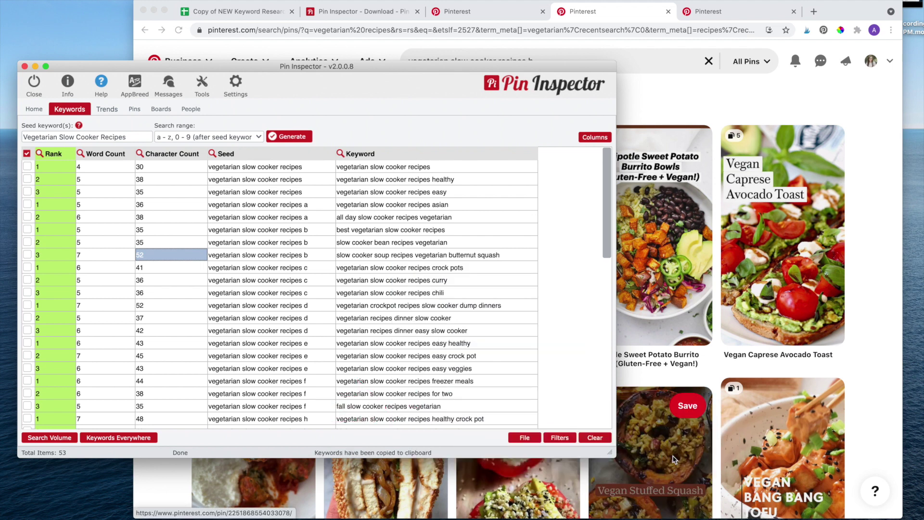
click(269, 12)
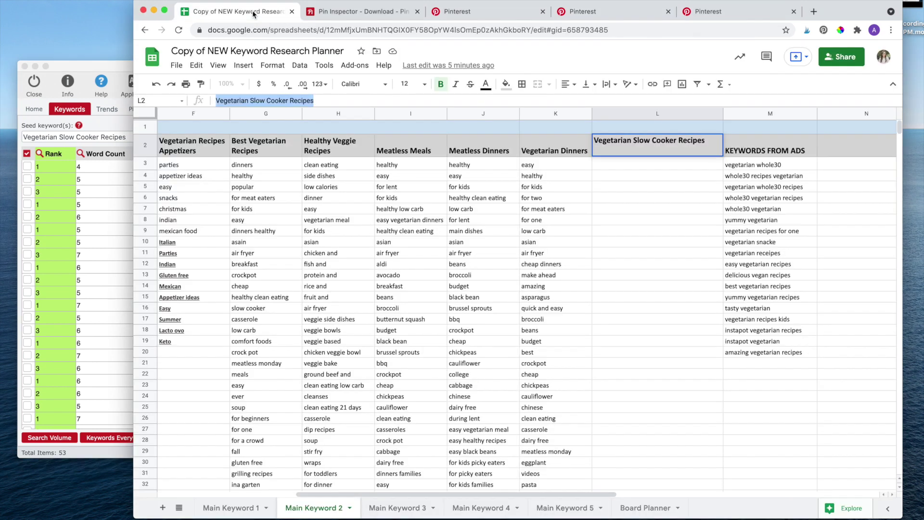
Paste the 53 keywords into L3 downward and widen column L to show them fully
click(602, 164)
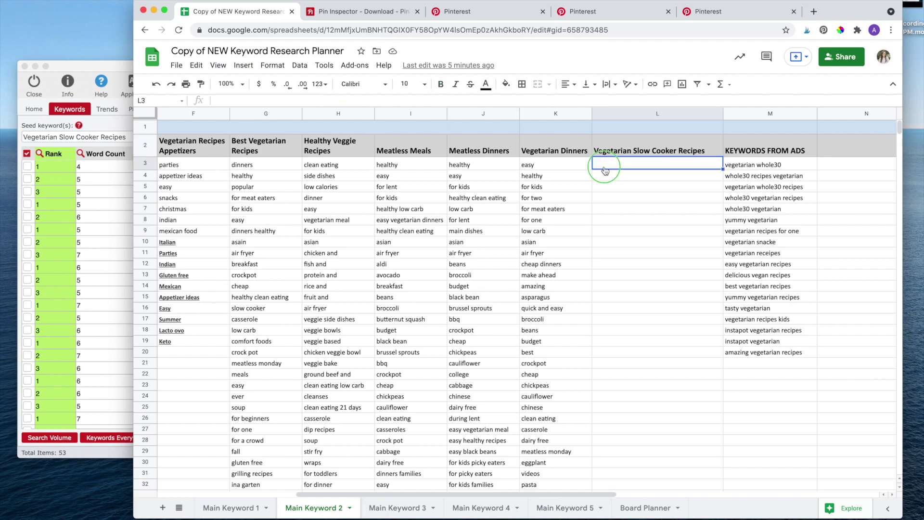
right_click(604, 163)
click(633, 175)
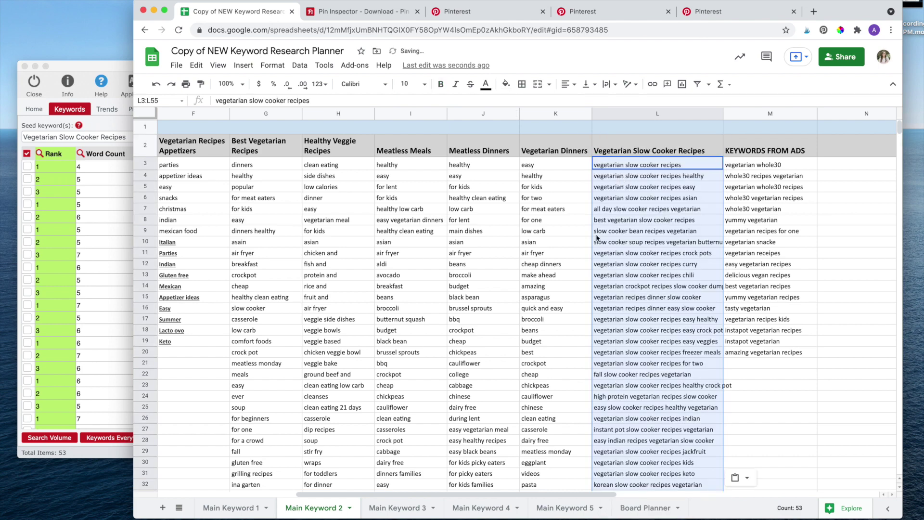
drag(723, 114, 732, 113)
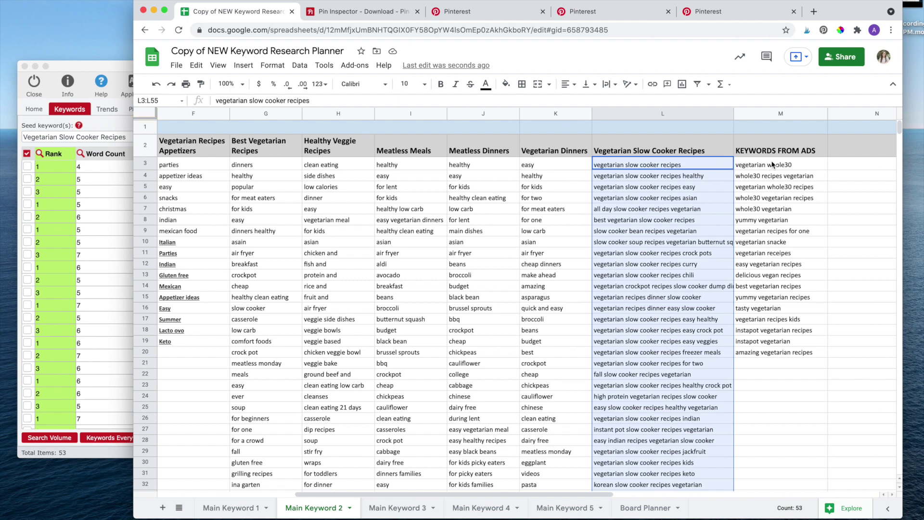
click(691, 164)
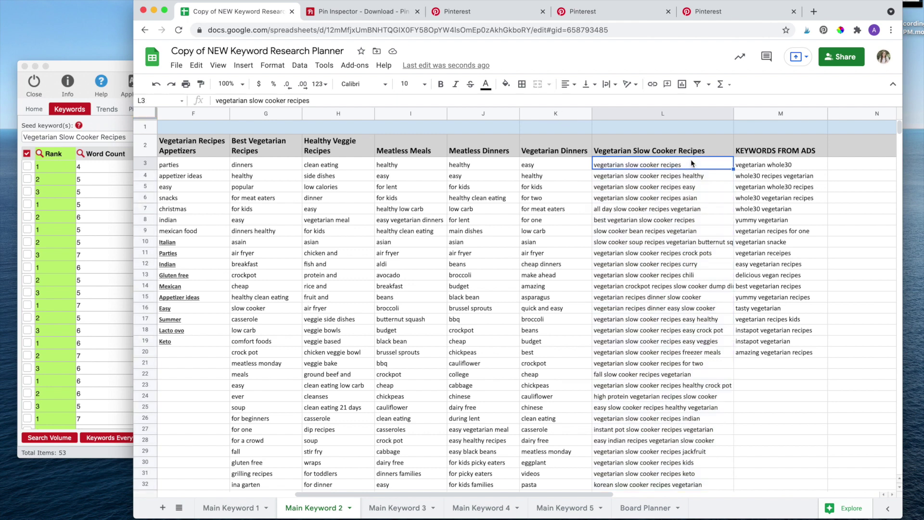
scroll(691, 164, right, 2)
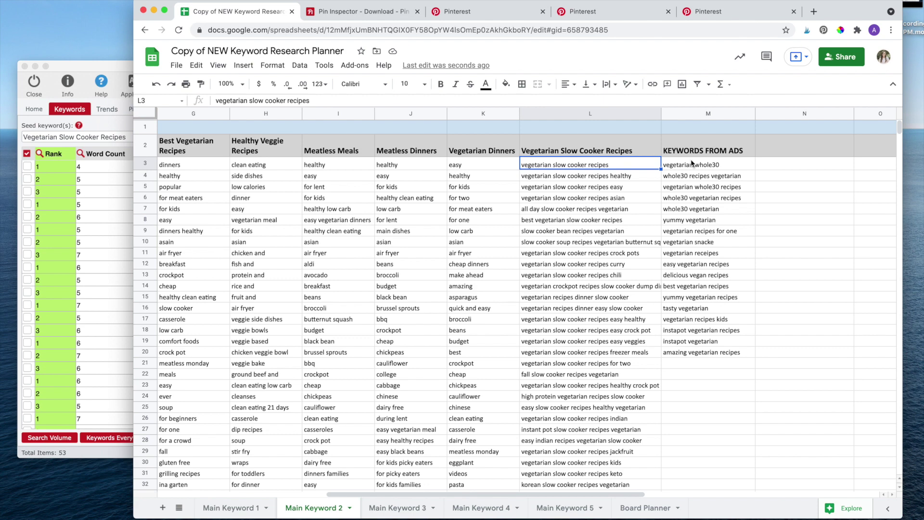
click(874, 189)
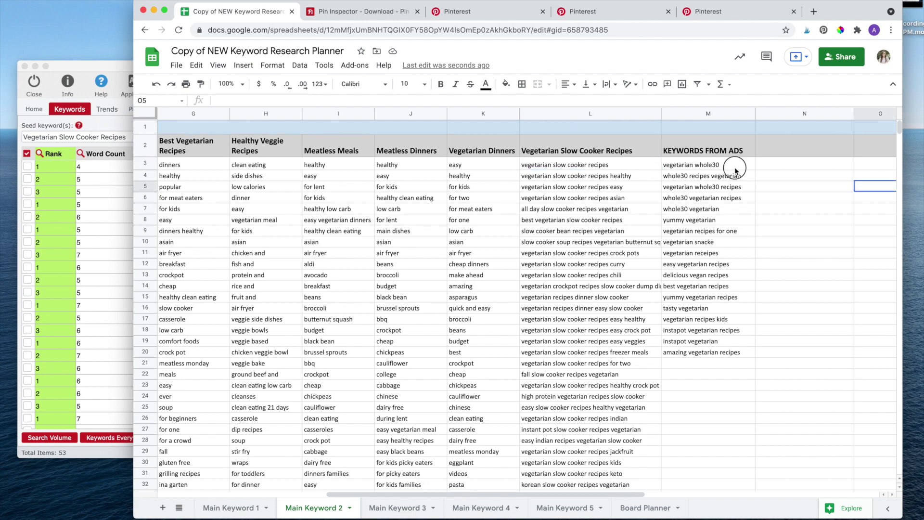
click(735, 168)
Enter the heading 'Vegetarian Whole30' in N2 and copy its text
click(803, 147)
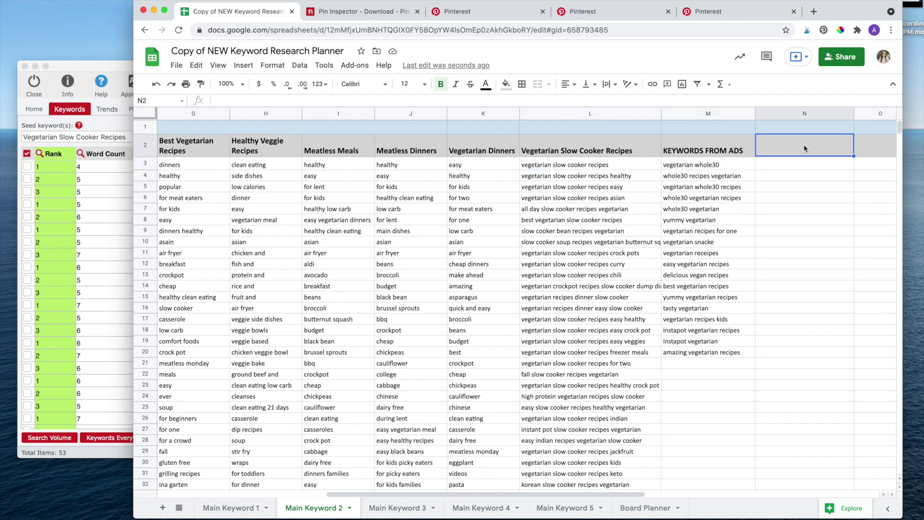
text(Vegetar)
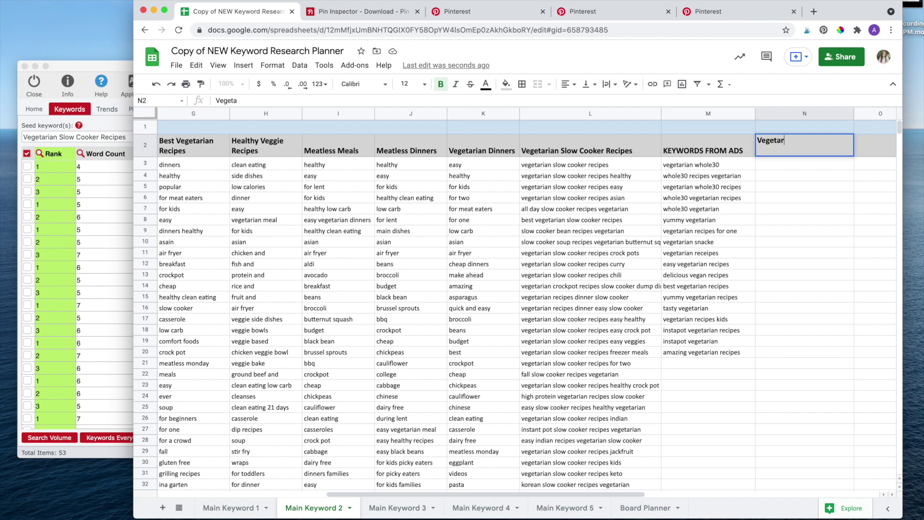
text(ian Whole30)
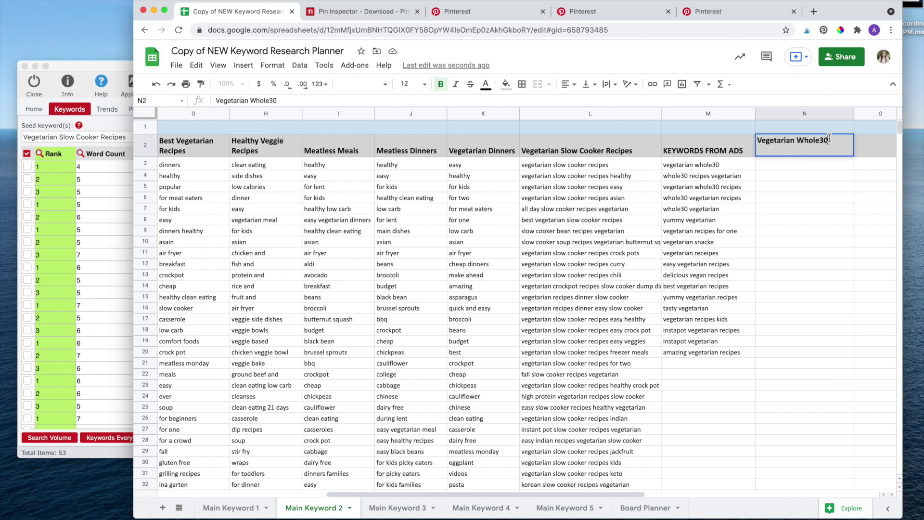
drag(829, 140, 755, 140)
right_click(752, 138)
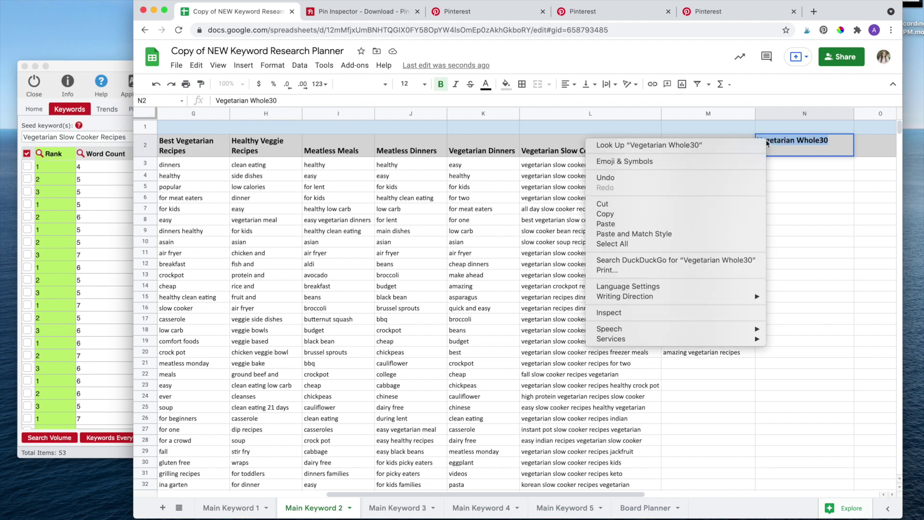
click(626, 214)
click(87, 238)
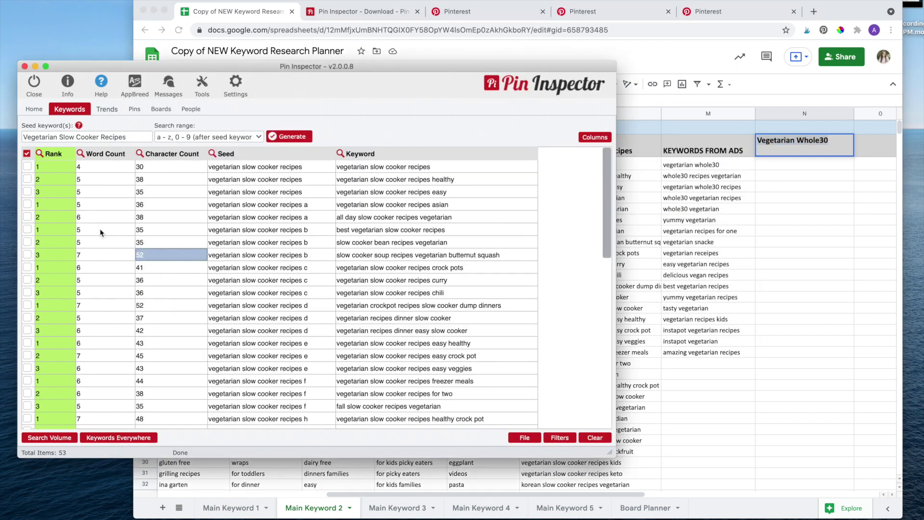
Clear the old results and generate keyword ideas for the seed 'Vegetarian Whole30'
click(593, 438)
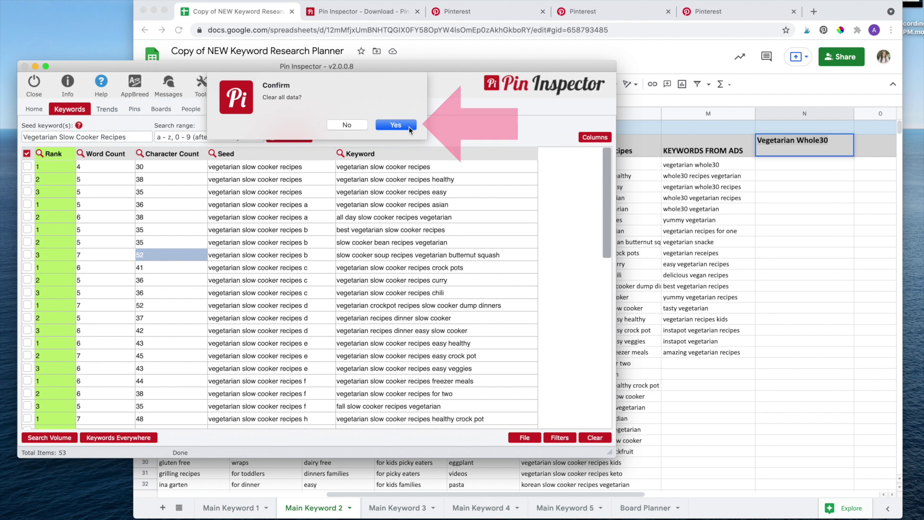
click(409, 126)
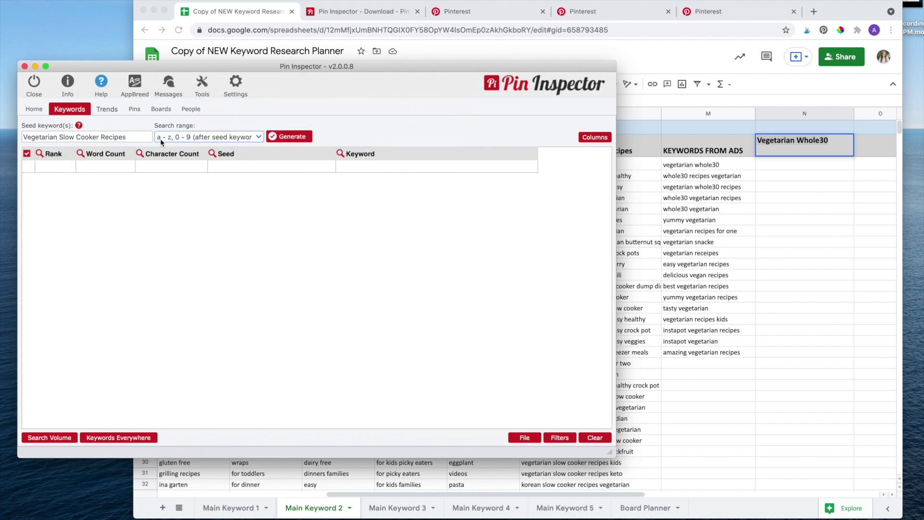
click(144, 138)
key(BackSpace)
key(BackSpace)
key(BackSpace)
key(BackSpace)
key(BackSpace)
key(BackSpace)
key(BackSpace)
key(BackSpace)
key(BackSpace)
key(BackSpace)
key(BackSpace)
key(BackSpace)
key(BackSpace)
key(BackSpace)
key(BackSpace)
key(BackSpace)
key(BackSpace)
key(BackSpace)
key(BackSpace)
key(BackSpace)
key(BackSpace)
key(BackSpace)
key(BackSpace)
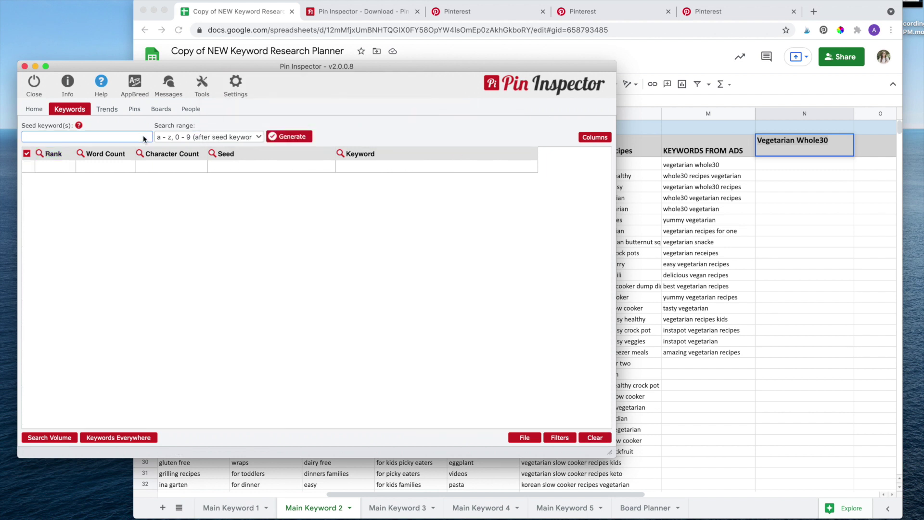
key(super+v)
click(294, 136)
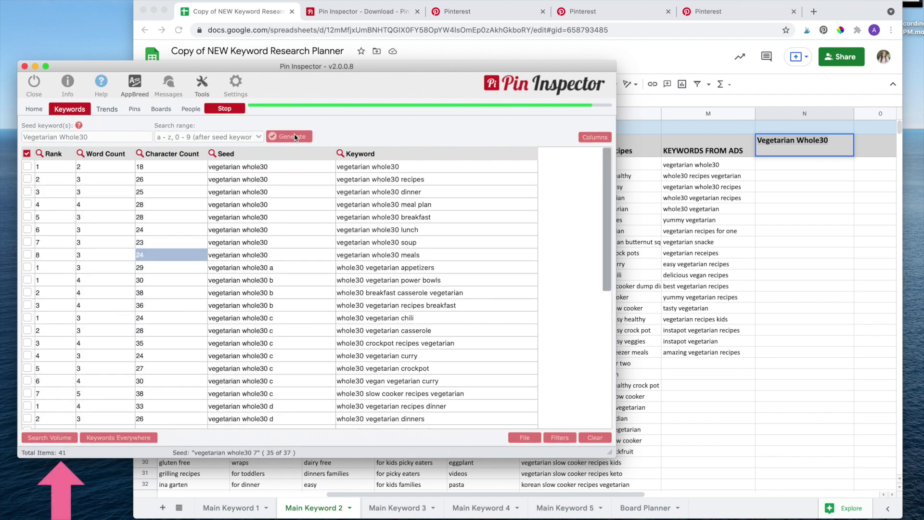
Copy all 41 Whole30 keywords into N3 of the planner and widen column N
right_click(458, 172)
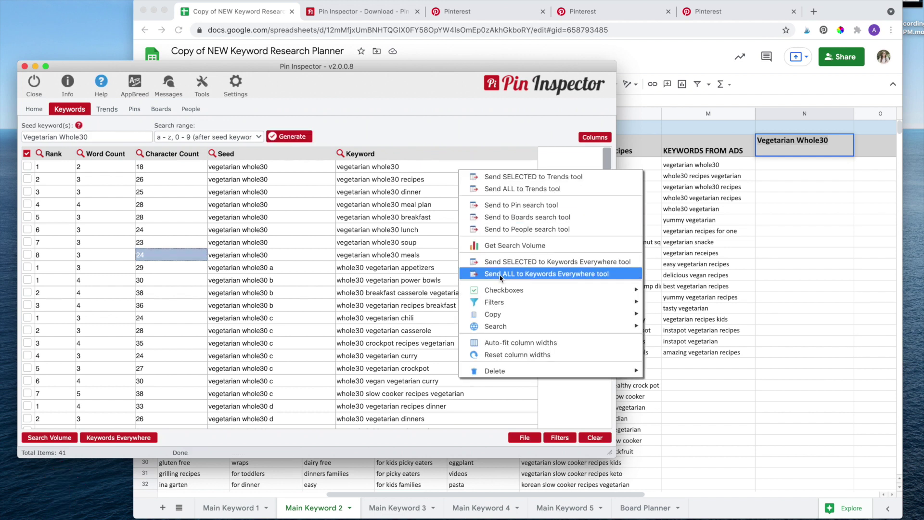
mouse_move(602, 313)
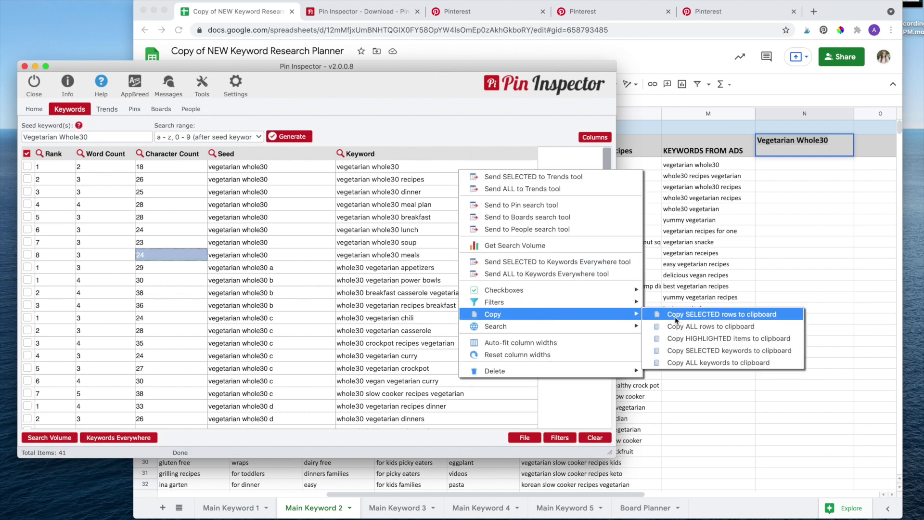
click(715, 364)
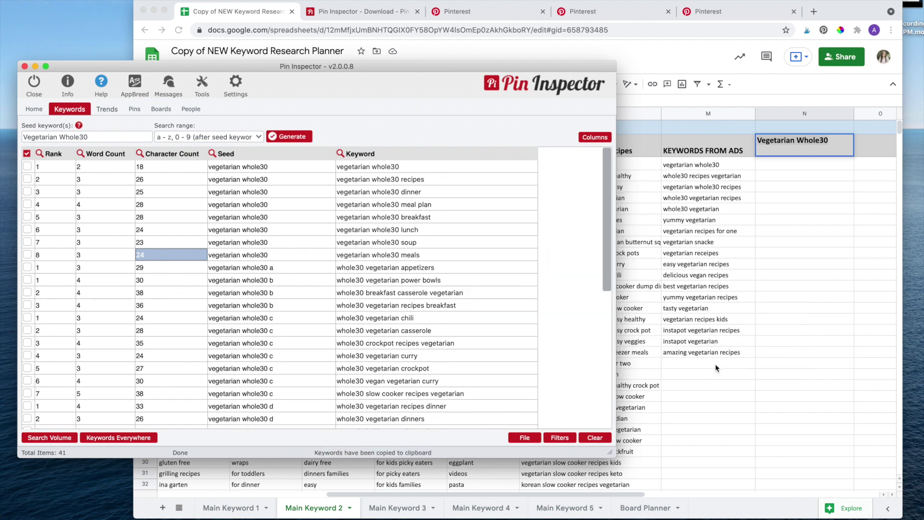
click(799, 166)
key(super+v)
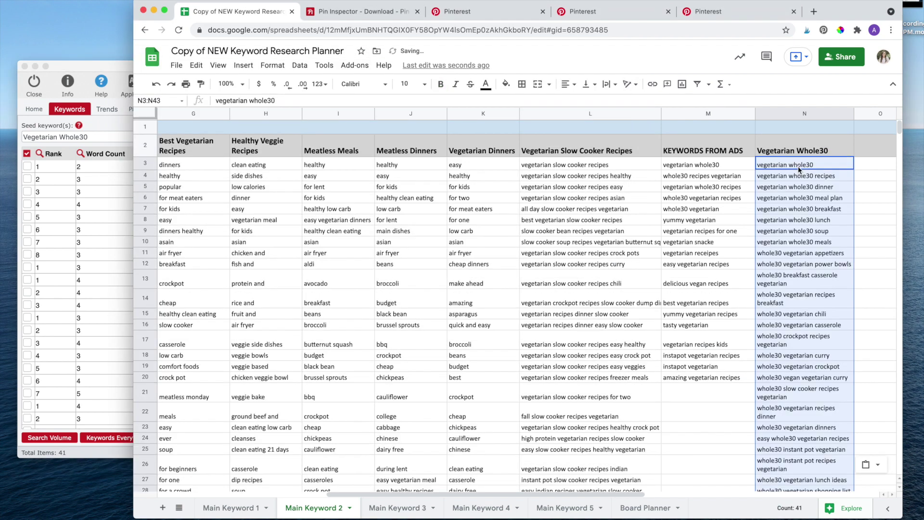
drag(855, 112, 876, 113)
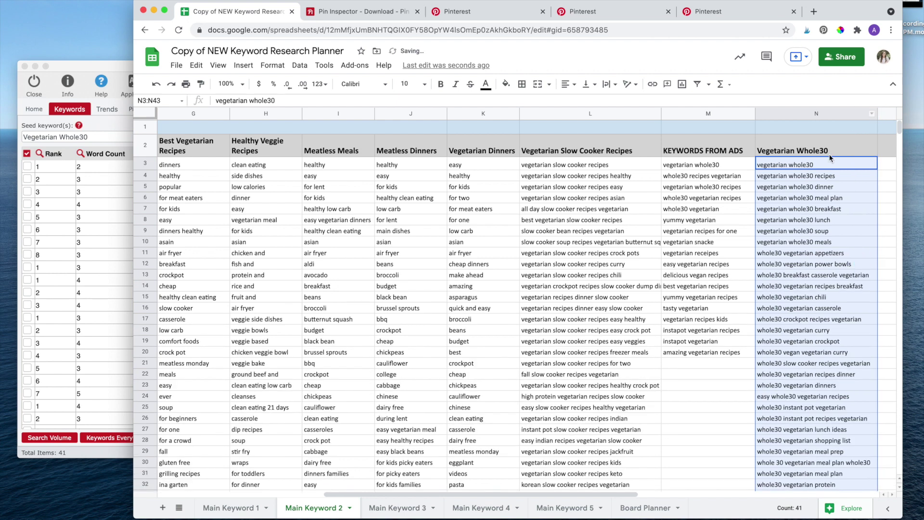
click(786, 341)
scroll(786, 340, right, 2)
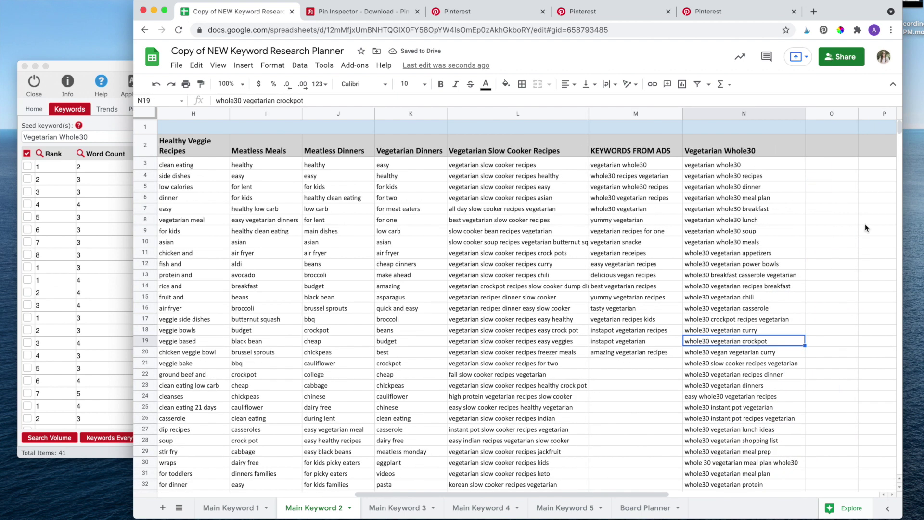
mouse_move(898, 132)
mouse_down()
mouse_move(900, 143)
mouse_move(899, 122)
mouse_up()
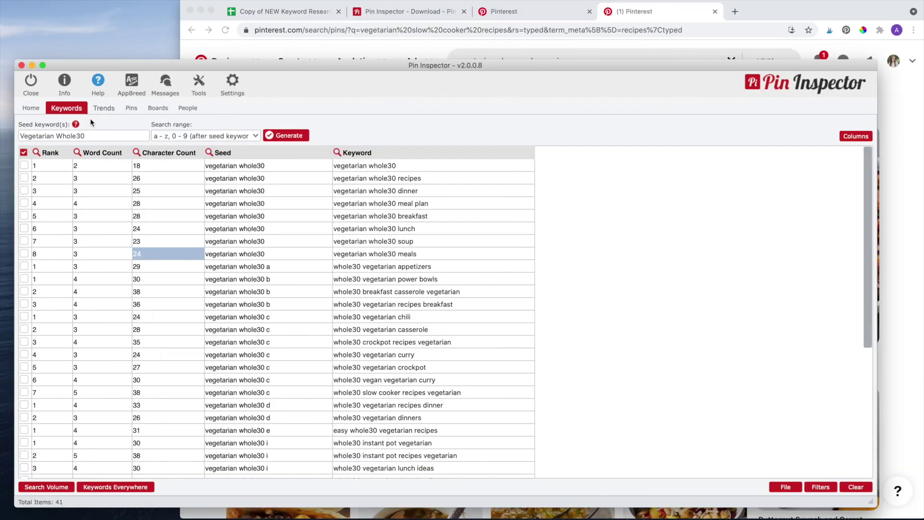
click(132, 110)
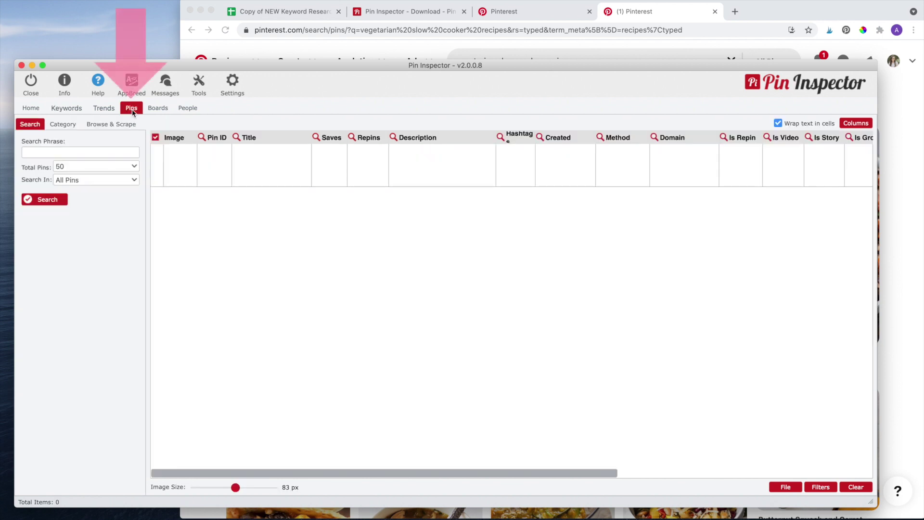
Run a Pins search for 'vegetarian slow cooker recipes' returning 50 total pins
click(128, 152)
key(super+v)
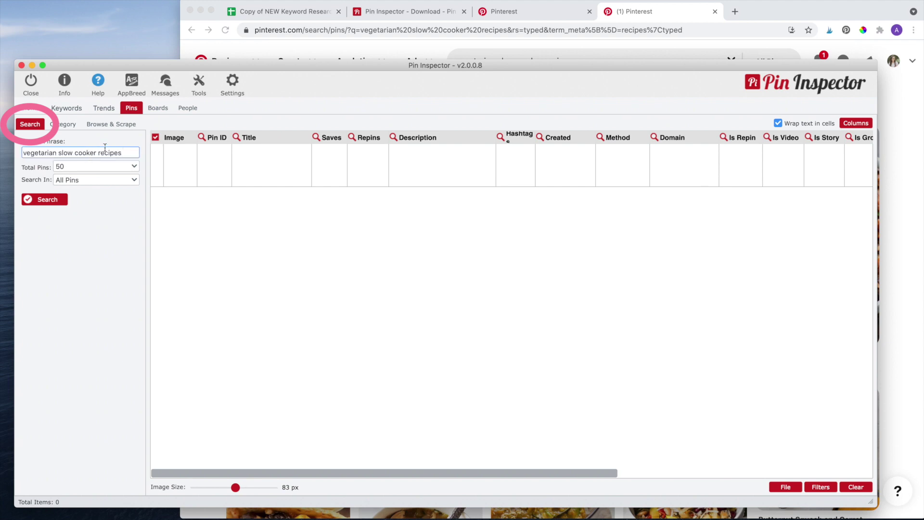
click(61, 202)
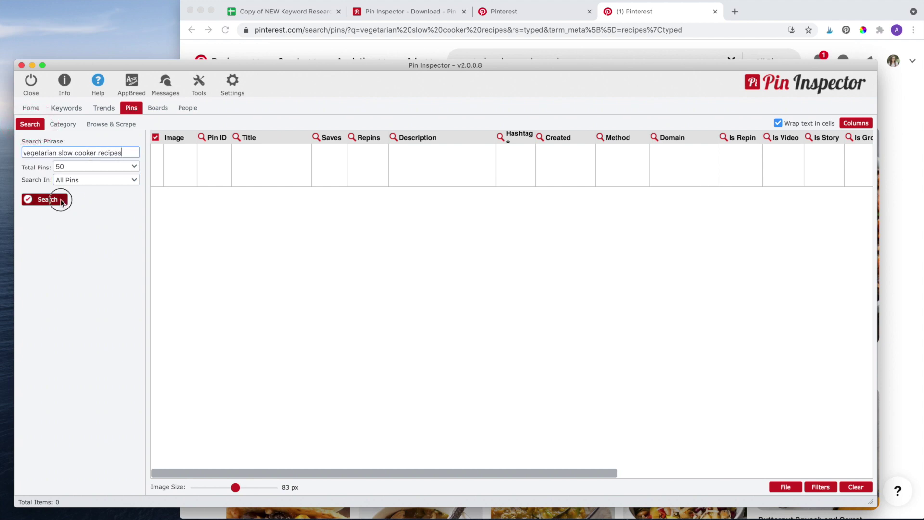
click(309, 475)
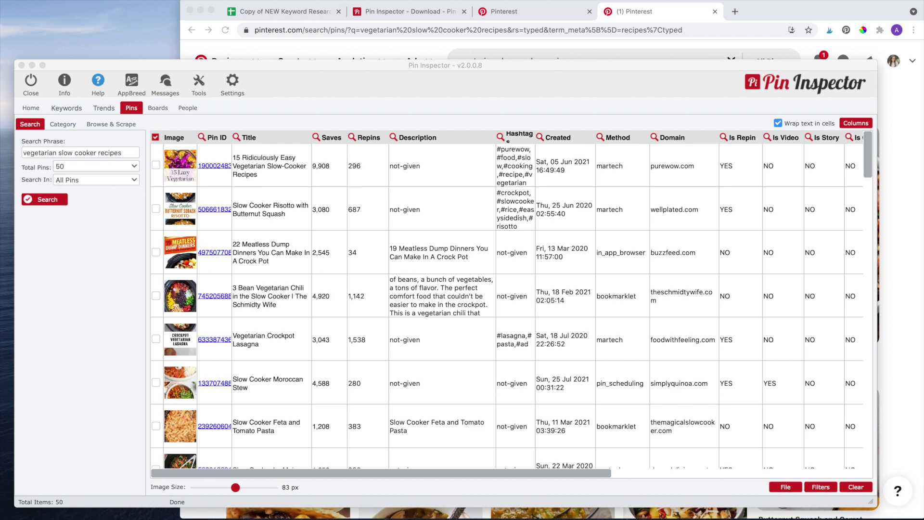
click(229, 140)
Widen the Pin ID column and open the top pin '15 Ridiculously Easy Vegetarian Slow-Cooker Recipes' on Pinterest
drag(229, 140, 260, 140)
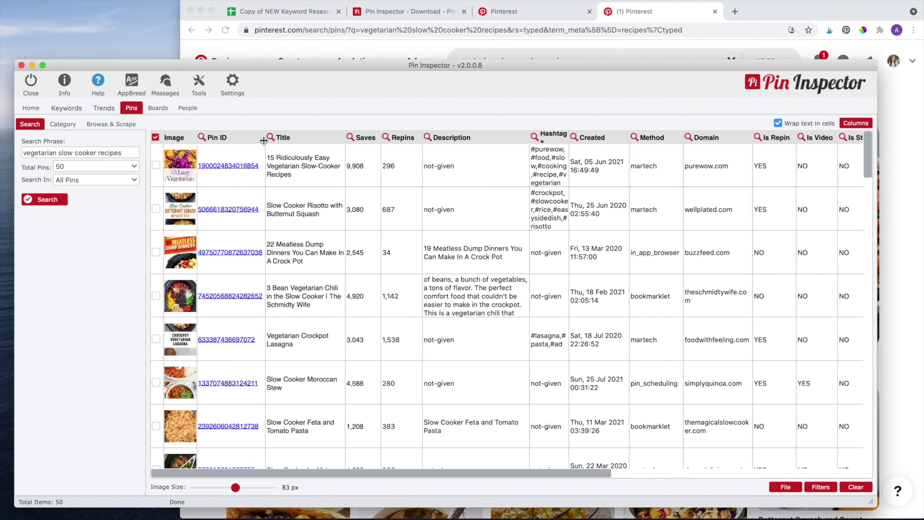
click(243, 166)
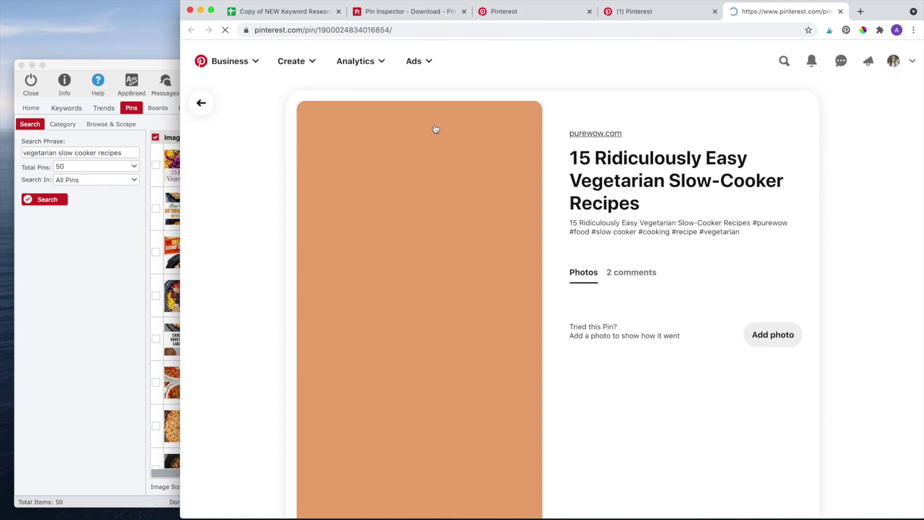
scroll(447, 254, down, 2)
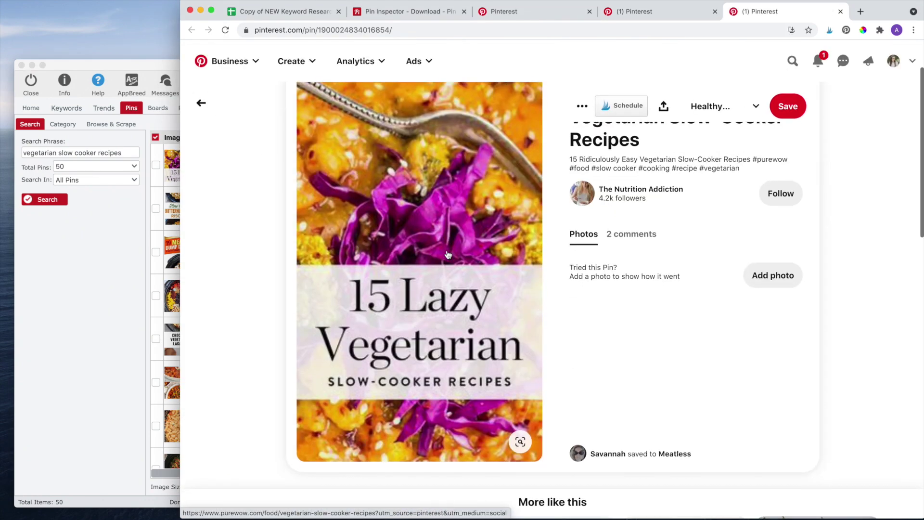
scroll(395, 244, up, 2)
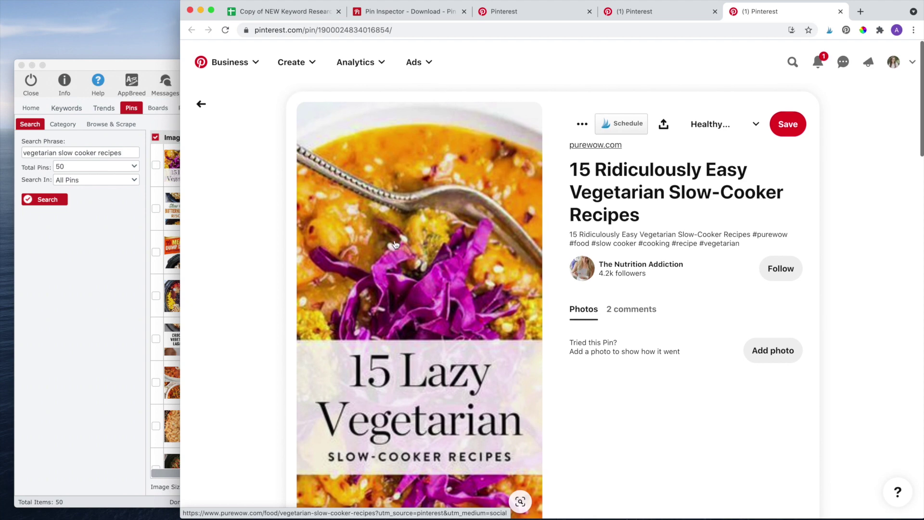
click(130, 250)
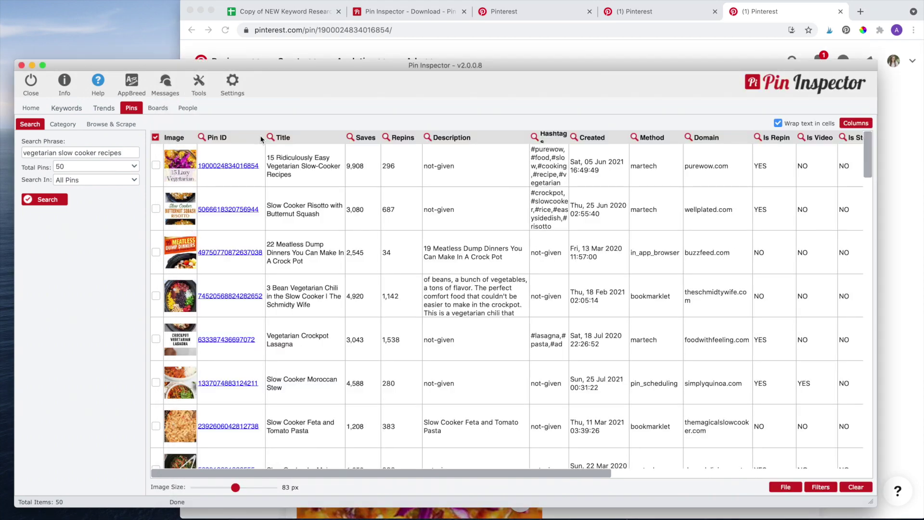
Narrow the Pin ID column back and scroll through the 50 'vegetarian slow cooker recipes' pins
drag(265, 138, 229, 137)
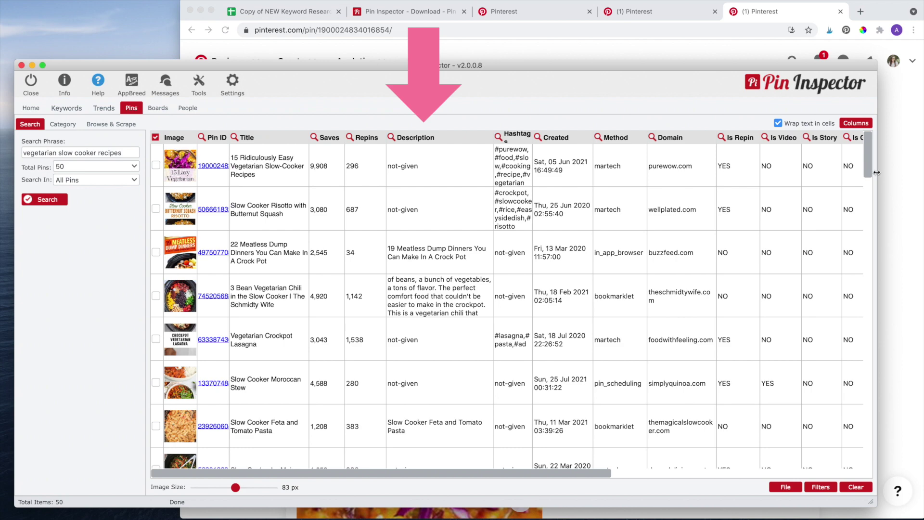
mouse_move(871, 169)
mouse_down()
mouse_move(873, 222)
mouse_move(861, 139)
mouse_up()
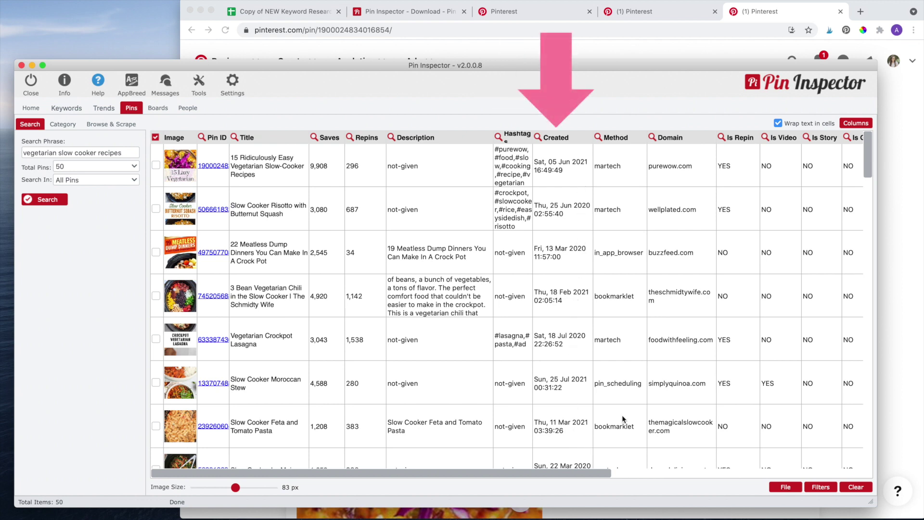
drag(866, 173, 862, 149)
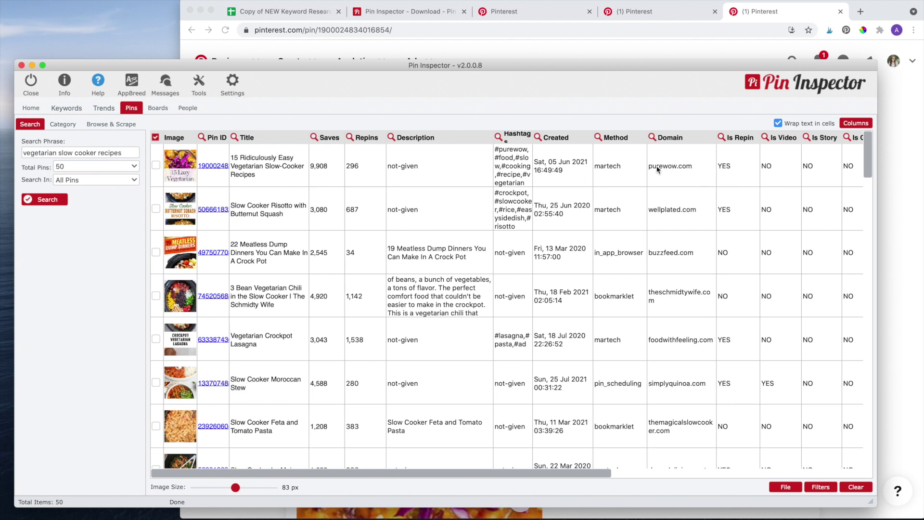
click(621, 178)
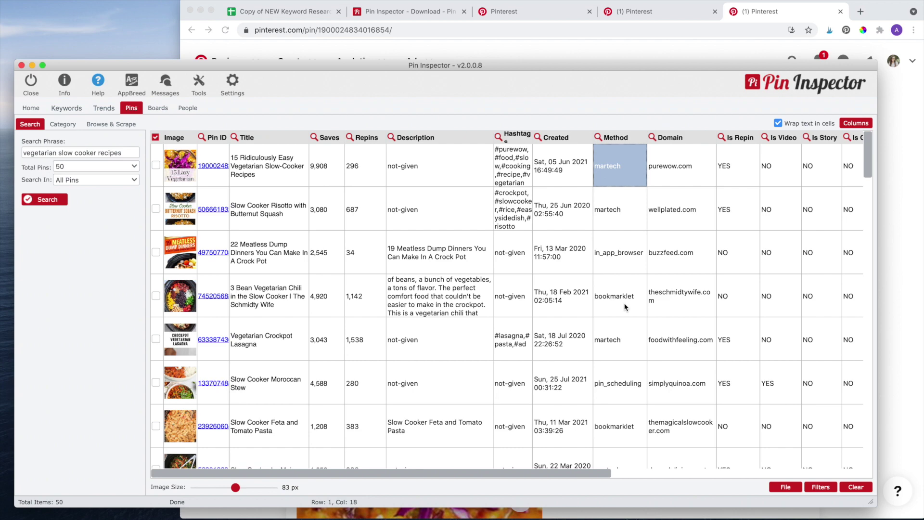
click(624, 393)
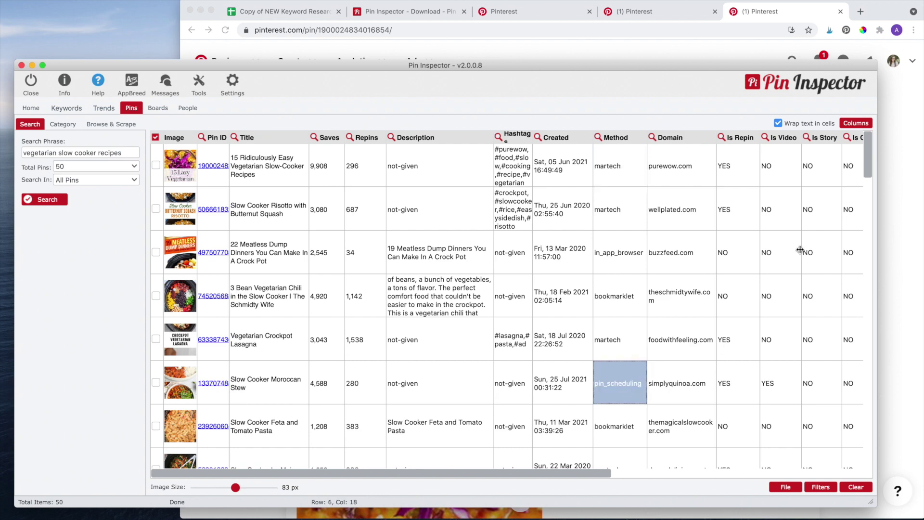
drag(871, 158, 875, 191)
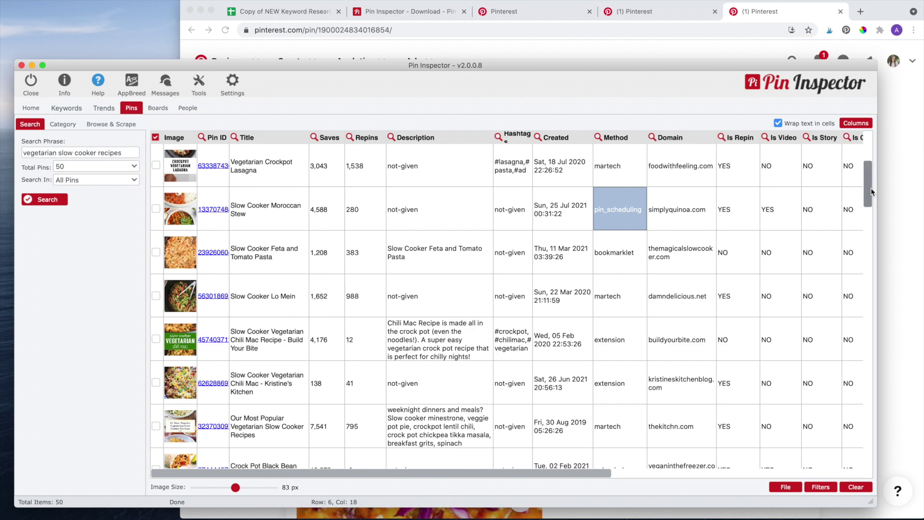
drag(871, 188, 868, 145)
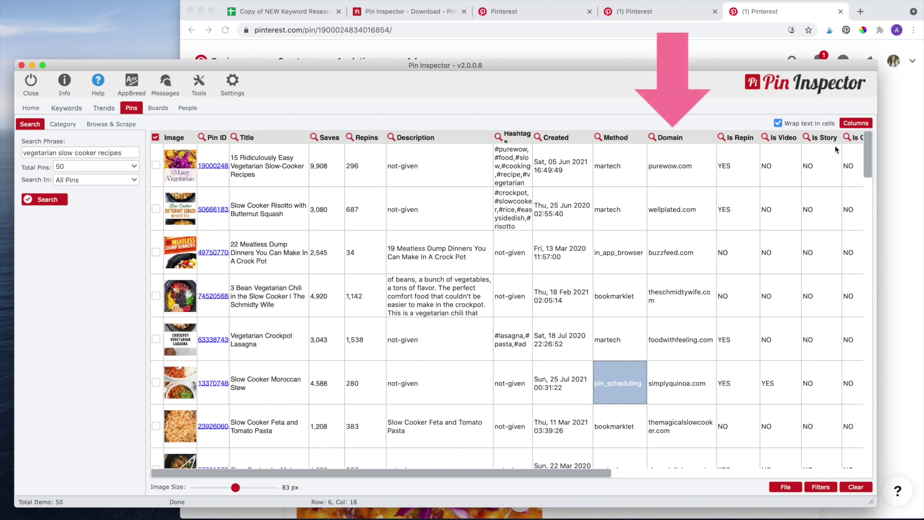
click(752, 160)
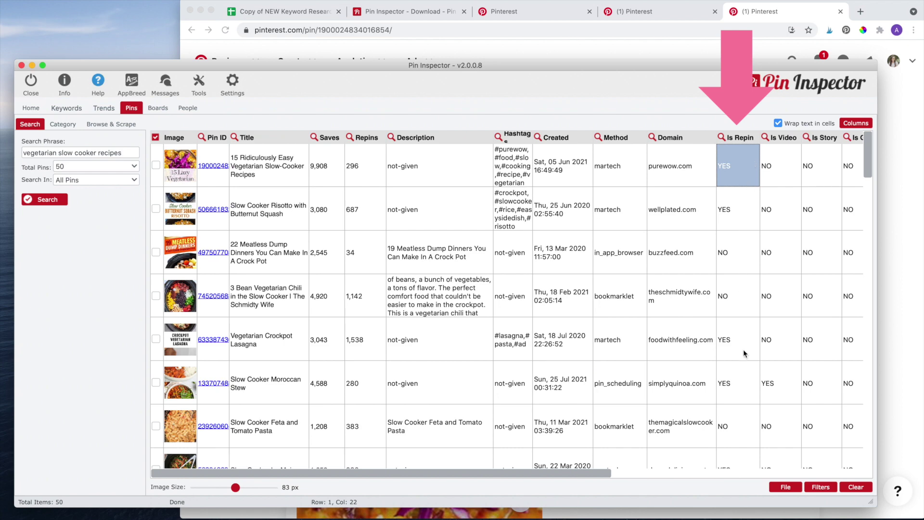
Open the first pin's 'Meatless' board from its Board Link on Pinterest, then return to Pin Inspector
mouse_move(871, 143)
mouse_down()
mouse_move(872, 222)
mouse_move(871, 144)
mouse_up()
drag(523, 474, 611, 474)
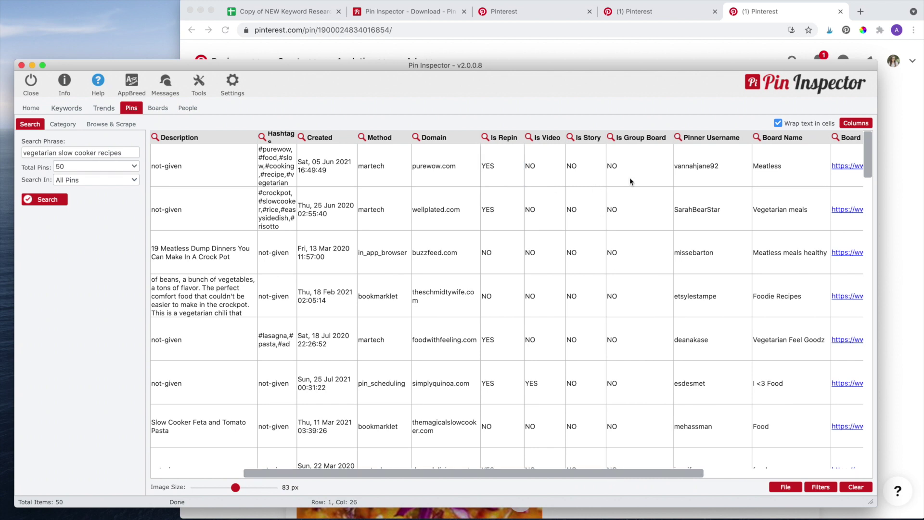
click(699, 168)
drag(680, 474, 862, 474)
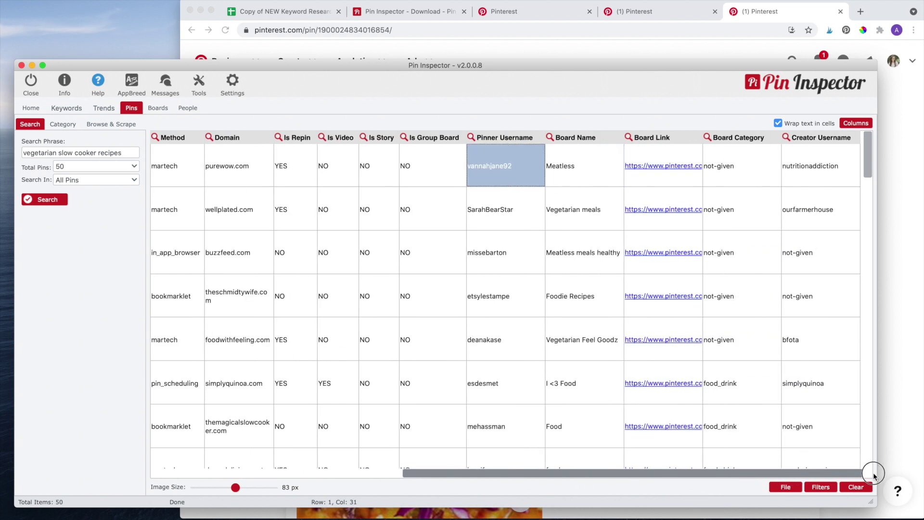
click(585, 166)
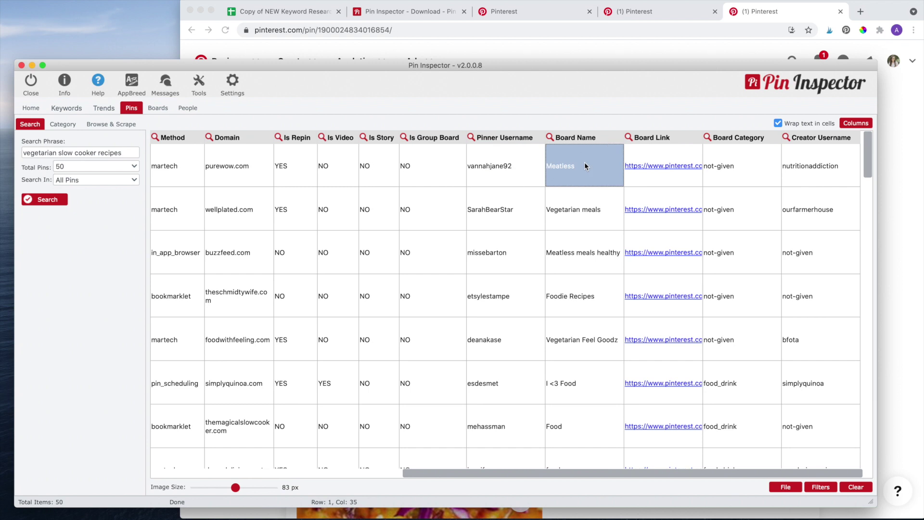
click(682, 166)
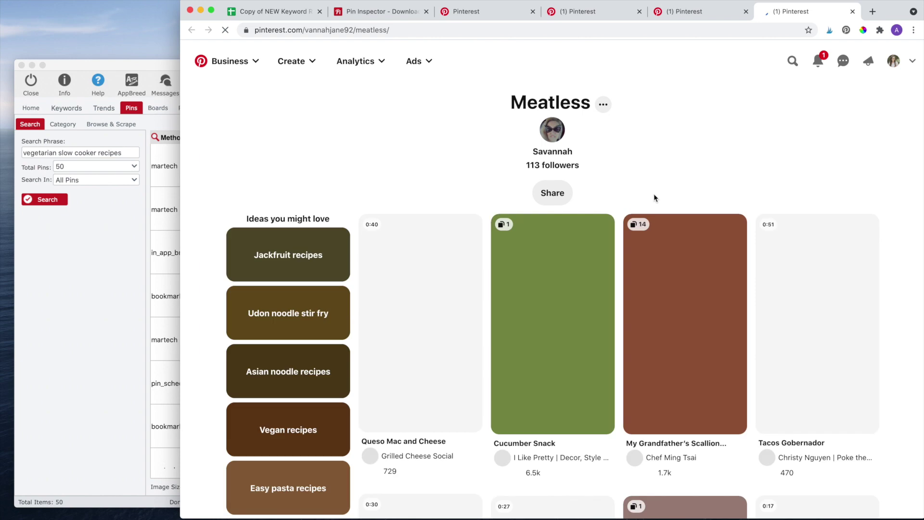
click(155, 181)
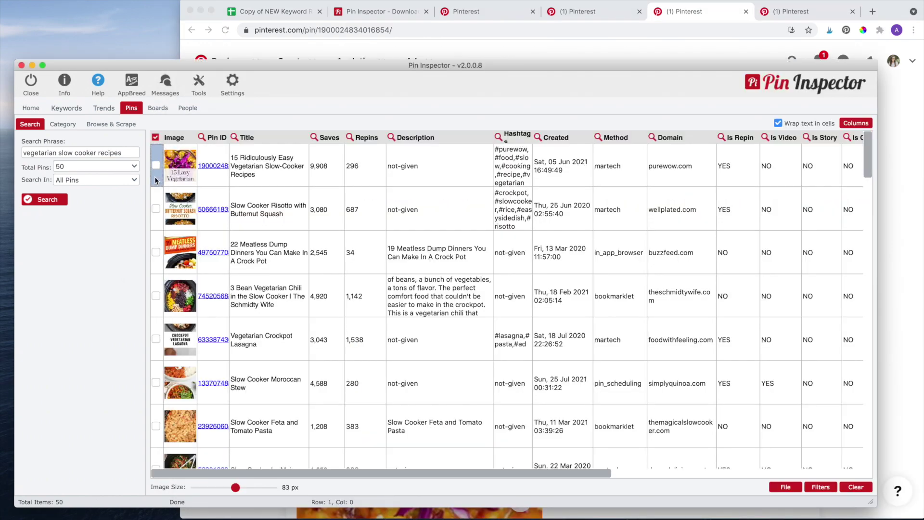
Resize the pin thumbnails to 65 px and bring up the File > Preview options
click(235, 489)
drag(236, 491, 256, 491)
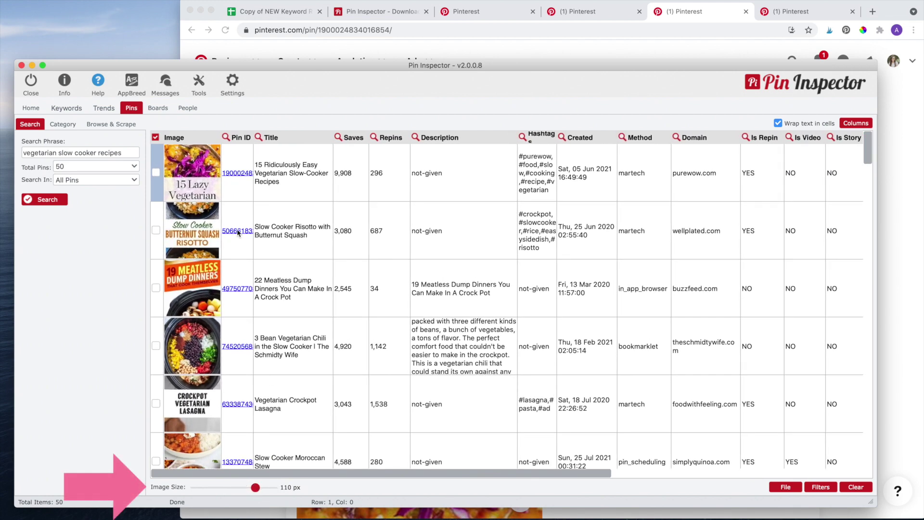
drag(254, 488, 223, 488)
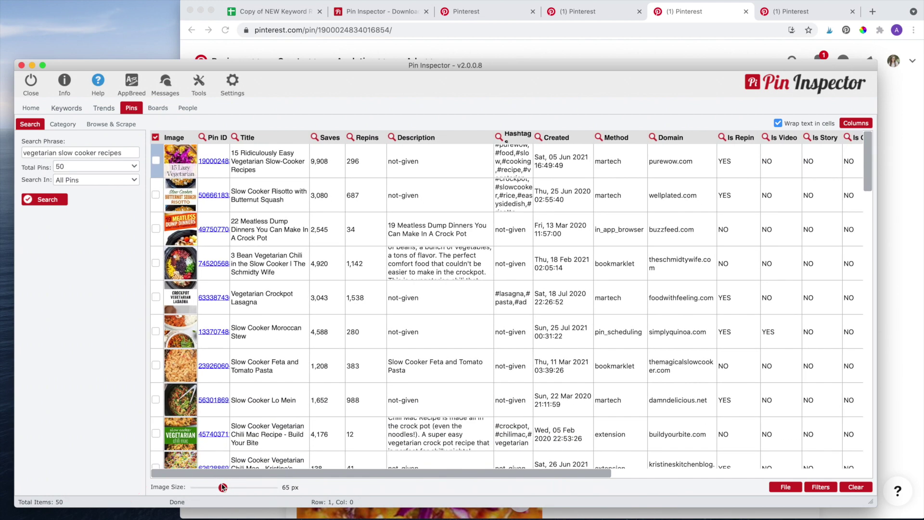
click(786, 486)
mouse_move(788, 489)
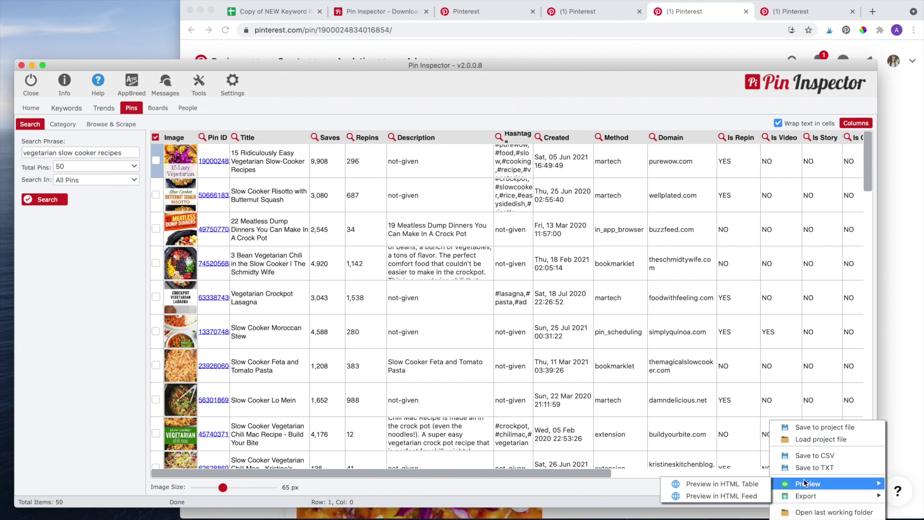
Preview the pins as an HTML table report, sorting by Saves and then Repins highest first
click(758, 488)
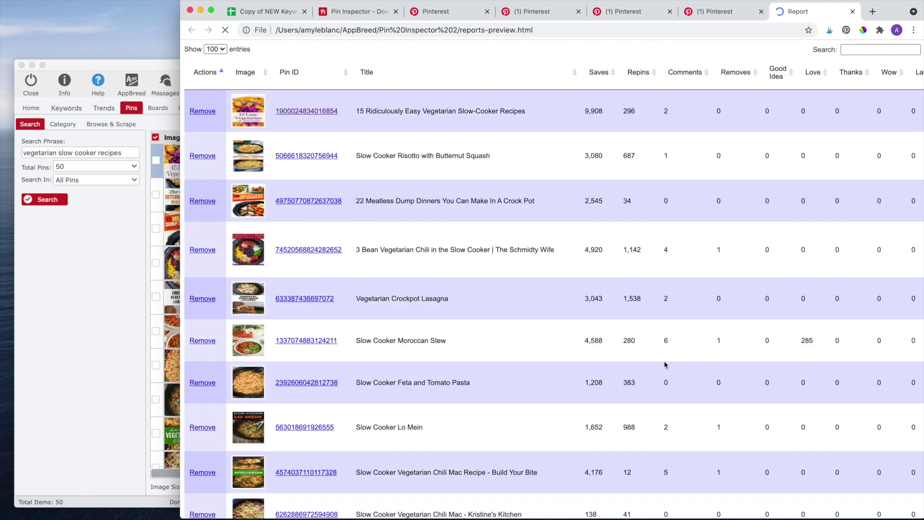
click(600, 74)
click(601, 73)
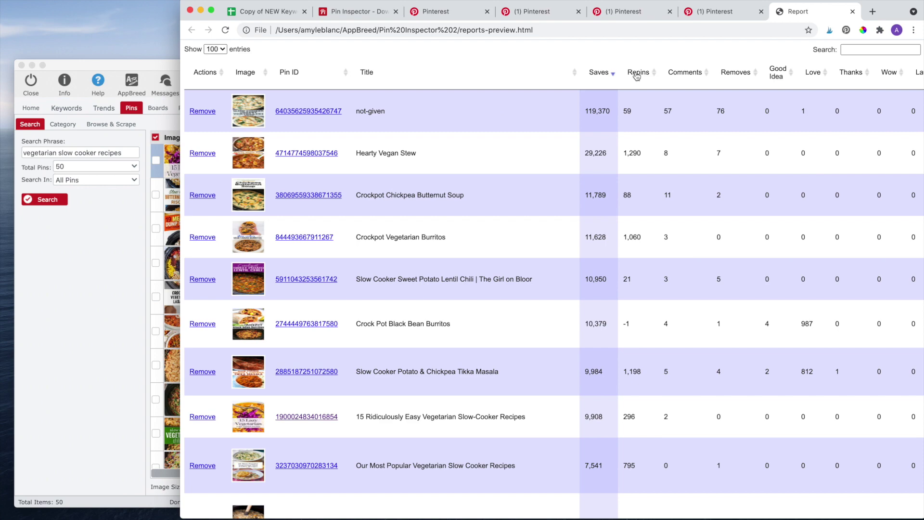
click(637, 73)
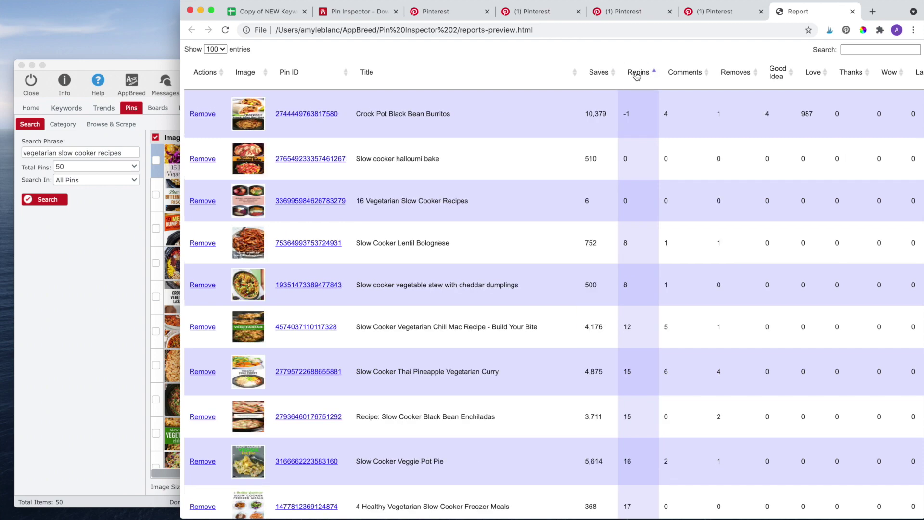
click(637, 73)
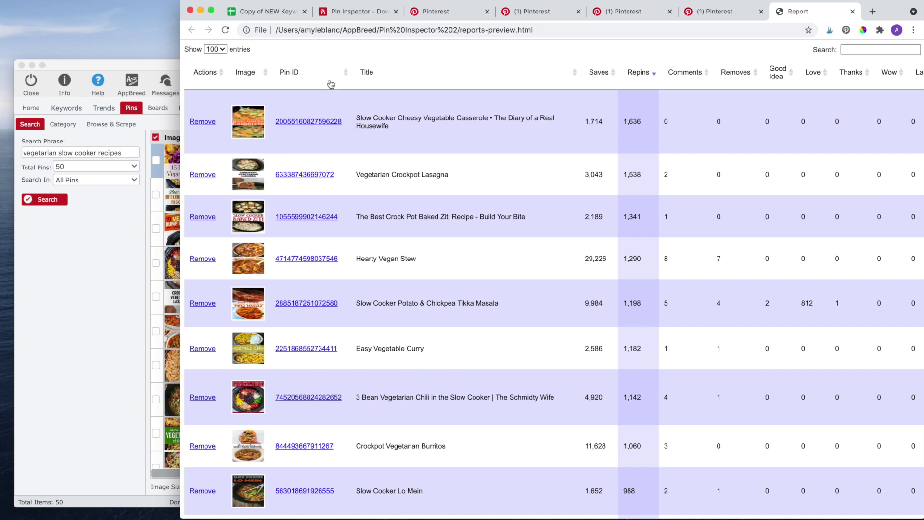
click(119, 267)
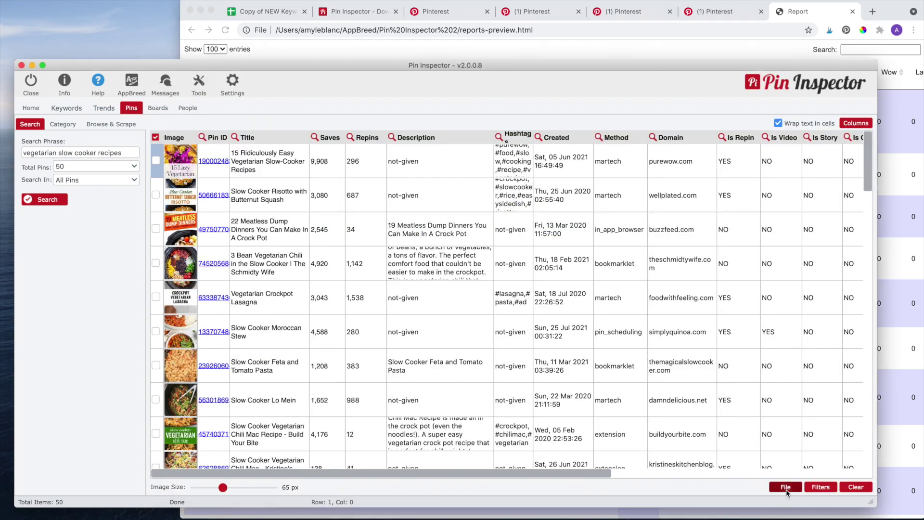
click(785, 487)
Preview the results as an HTML feed of pin cards ranked by number of saves
mouse_move(793, 483)
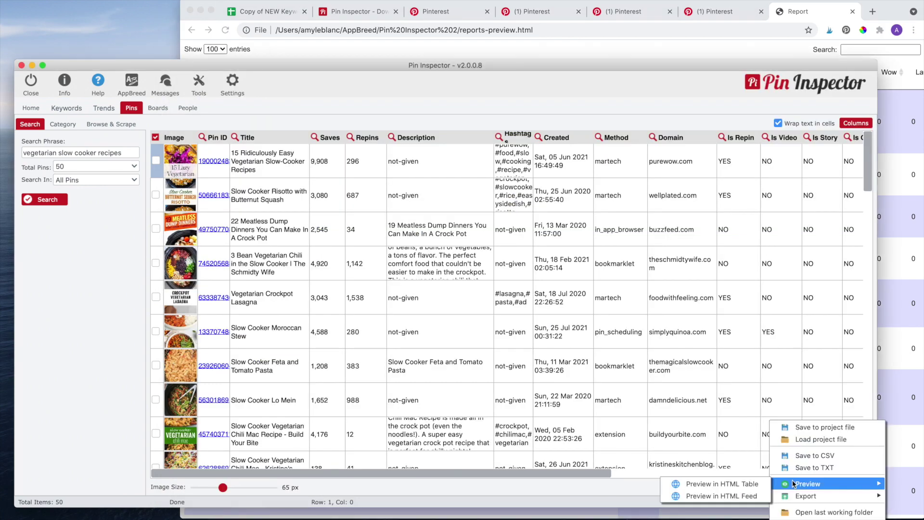
click(748, 500)
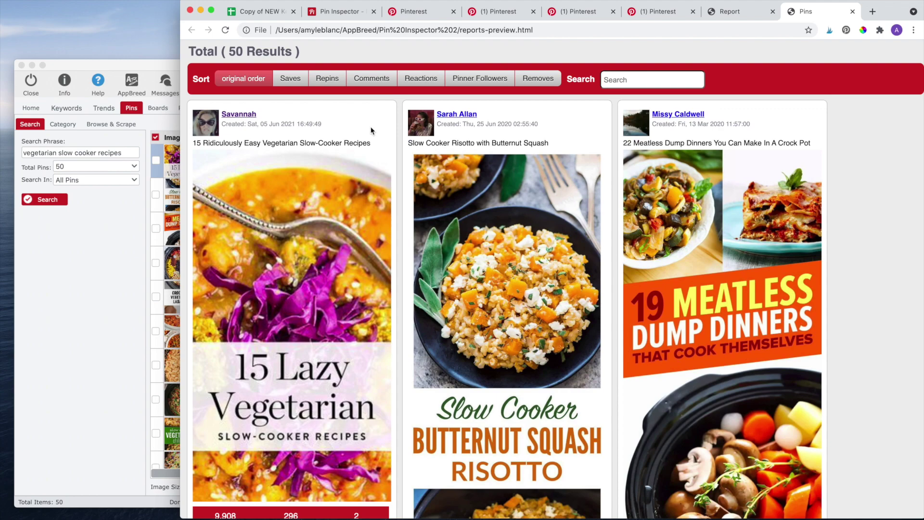
click(300, 78)
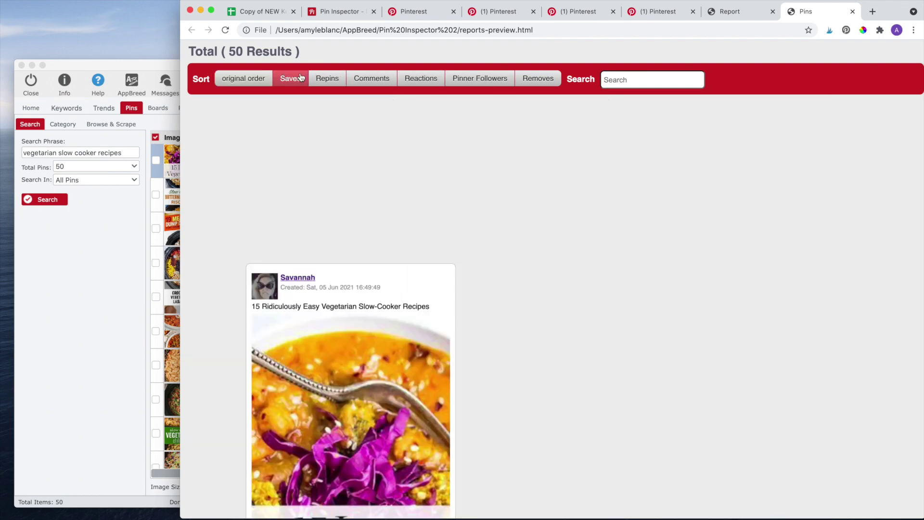
scroll(326, 187, down, 6)
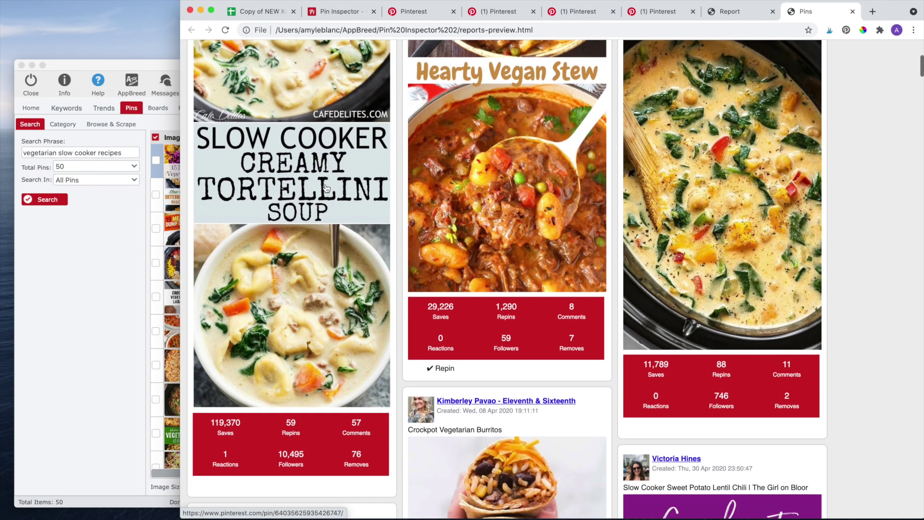
scroll(325, 186, down, 1)
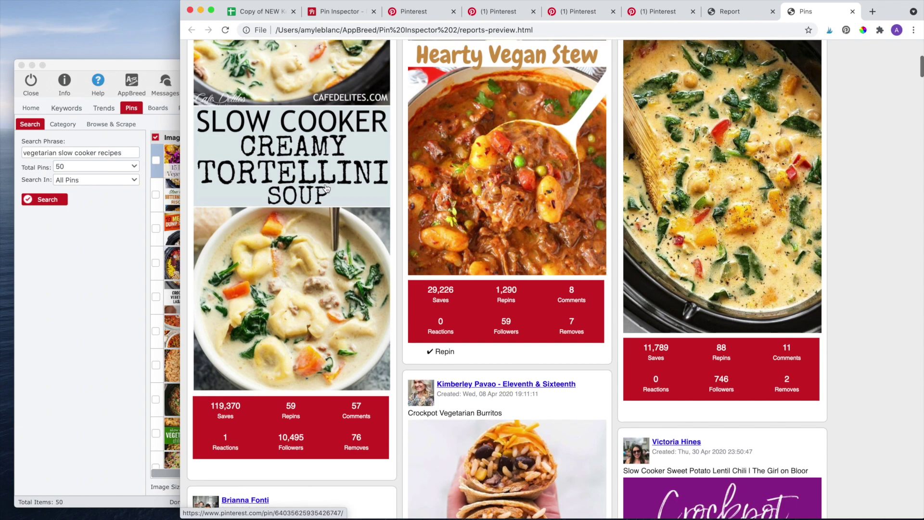
scroll(326, 187, down, 11)
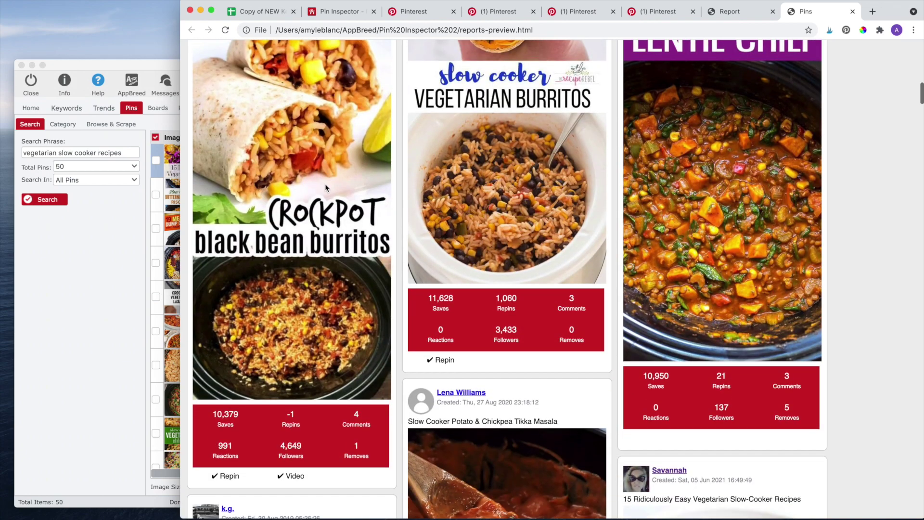
scroll(325, 188, down, 11)
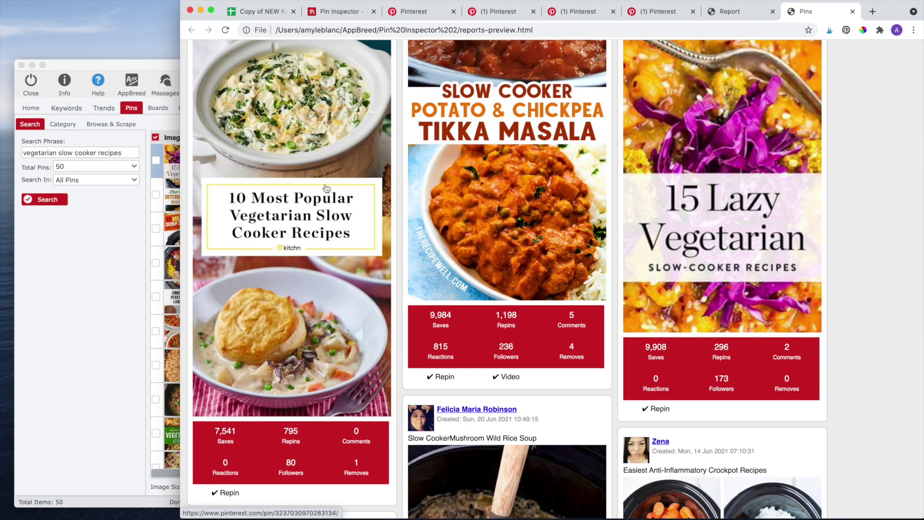
scroll(325, 188, down, 12)
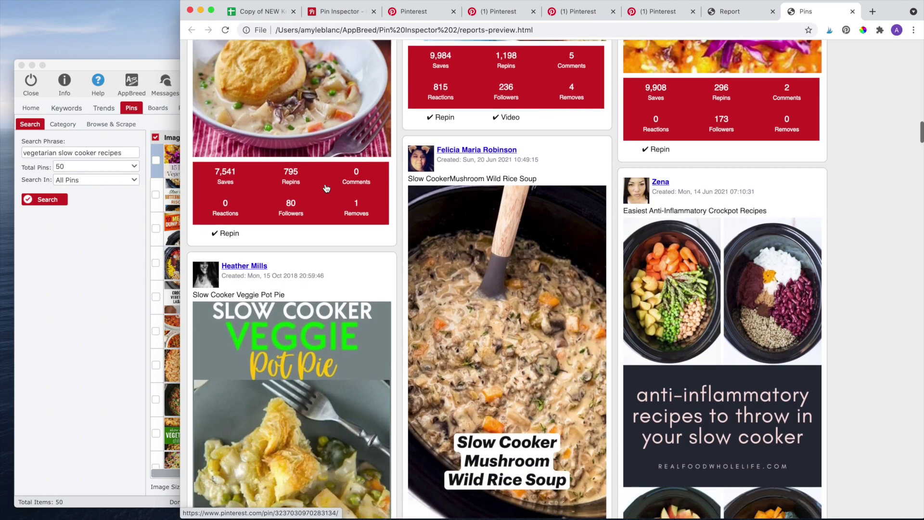
scroll(327, 188, down, 12)
scroll(327, 187, up, 20)
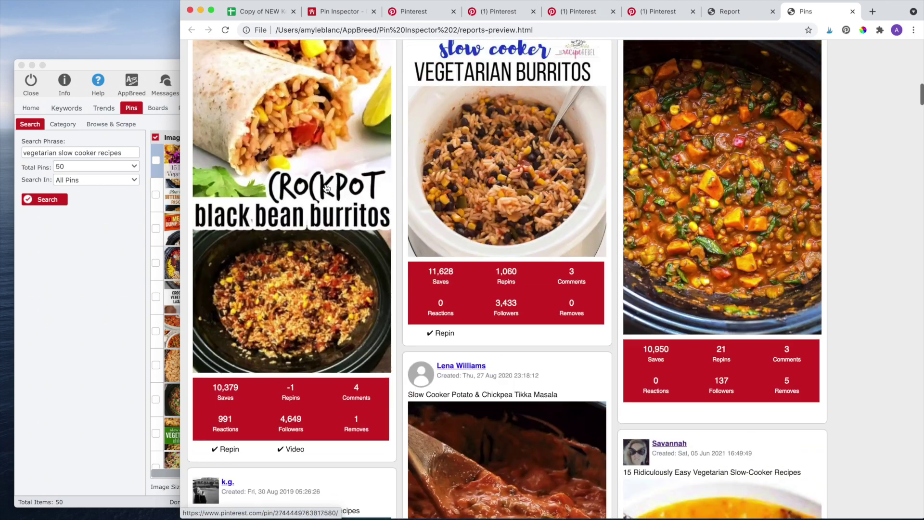
scroll(326, 188, up, 15)
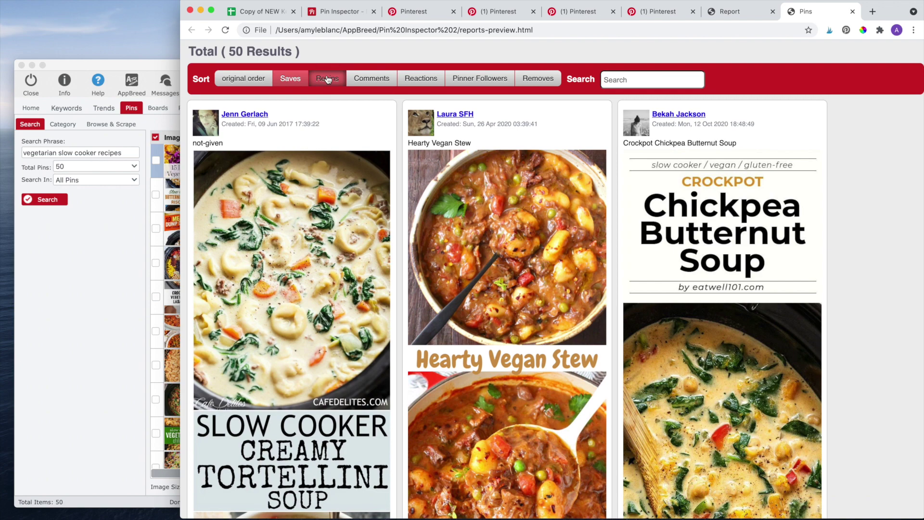
Re-rank the pin cards by repins, restore the original order, and return to Pin Inspector
click(327, 80)
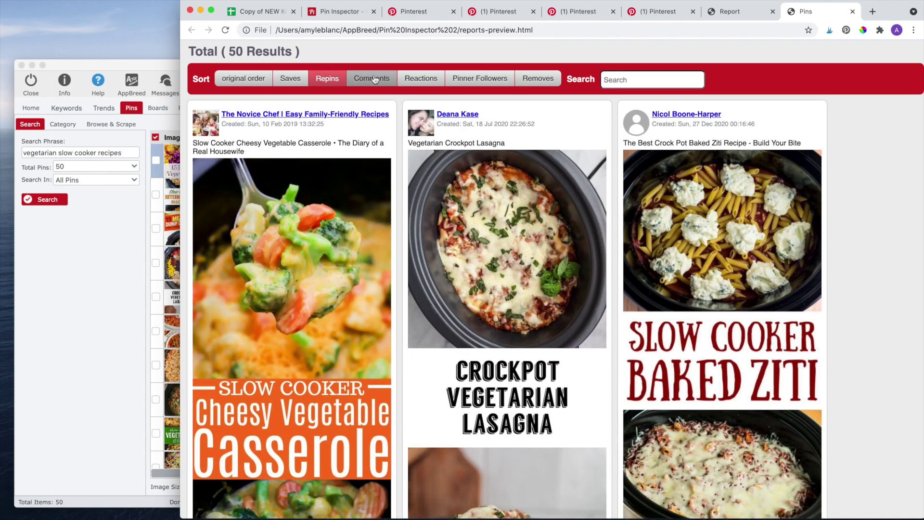
click(263, 77)
key(super+Tab)
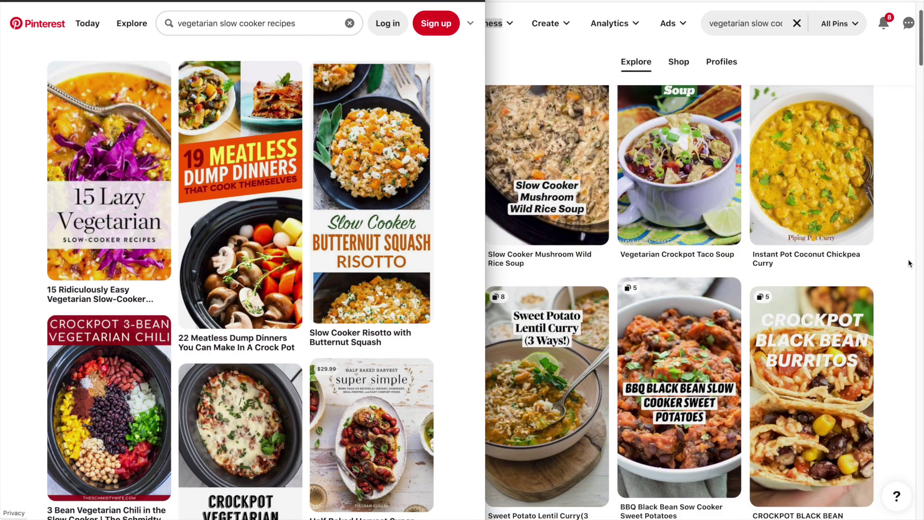
scroll(909, 262, down, 8)
scroll(910, 262, down, 10)
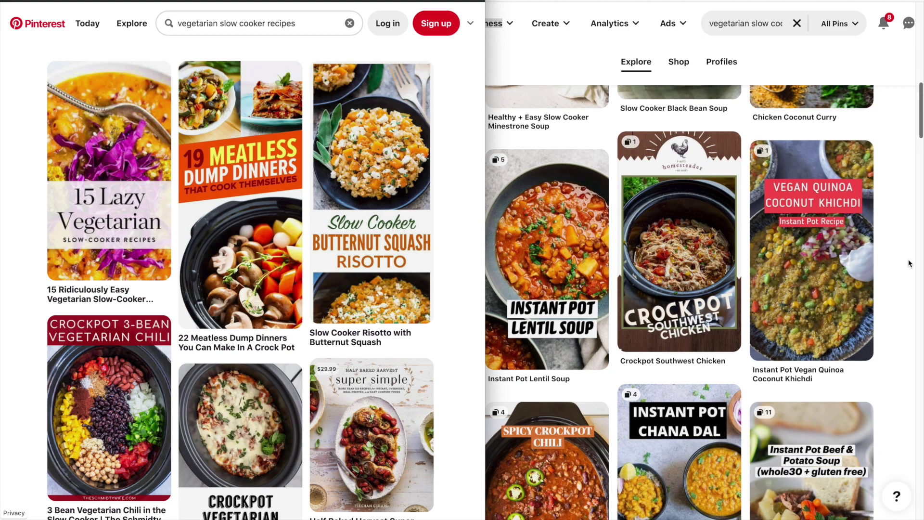
scroll(909, 262, down, 8)
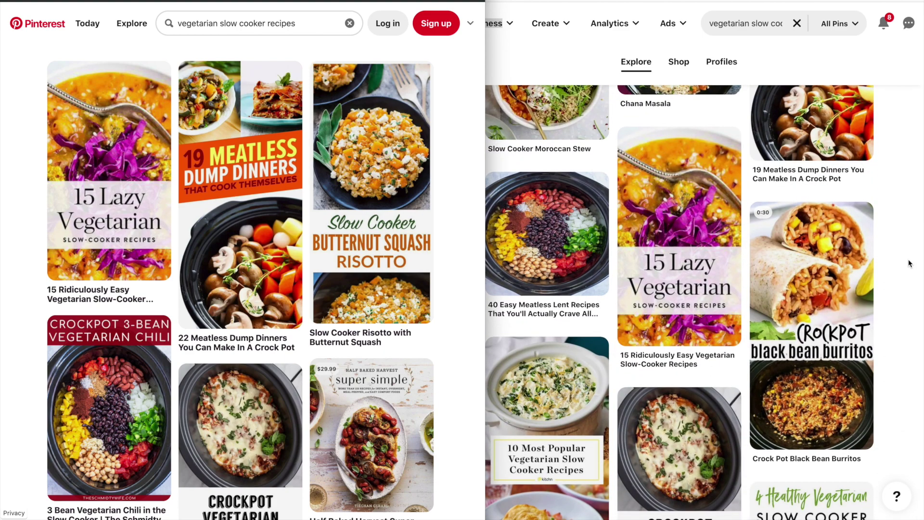
scroll(910, 262, down, 5)
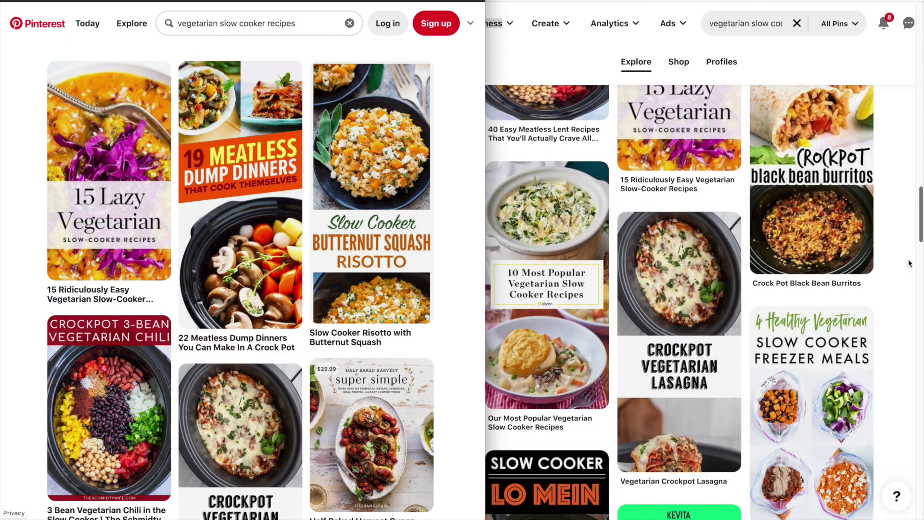
scroll(459, 390, down, 8)
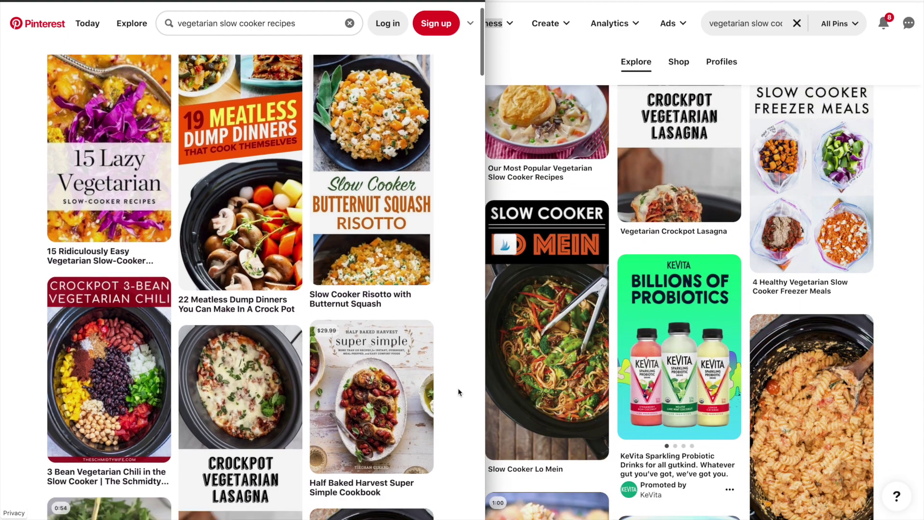
scroll(459, 390, down, 4)
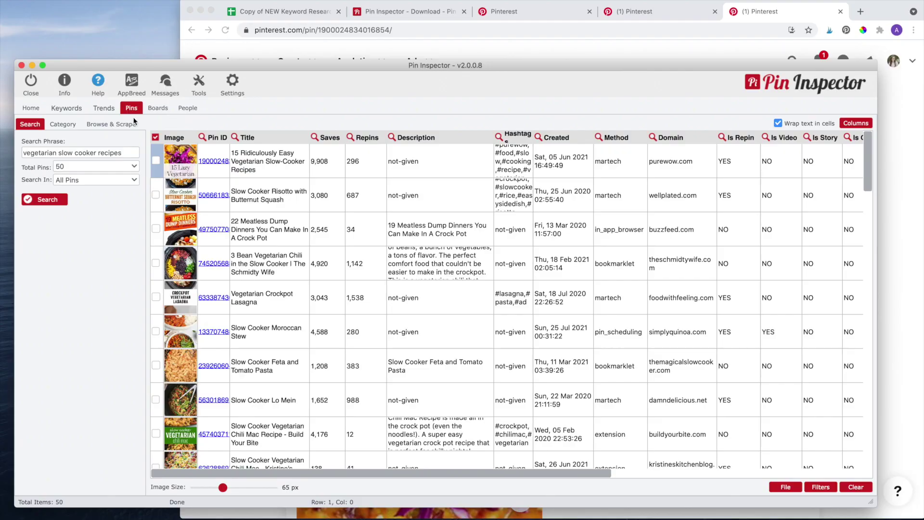
Look over the Category and Browse & Scrape pages, then clear the pin table to 0 items
click(63, 124)
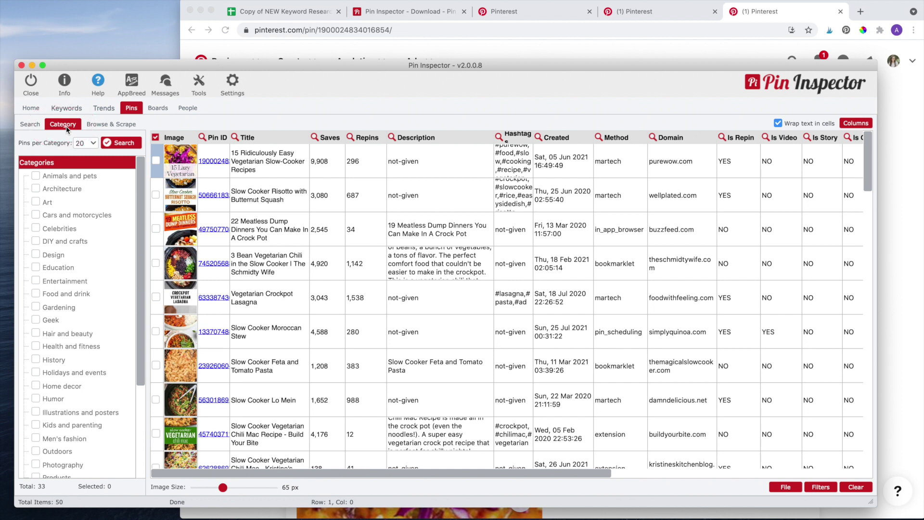
click(105, 126)
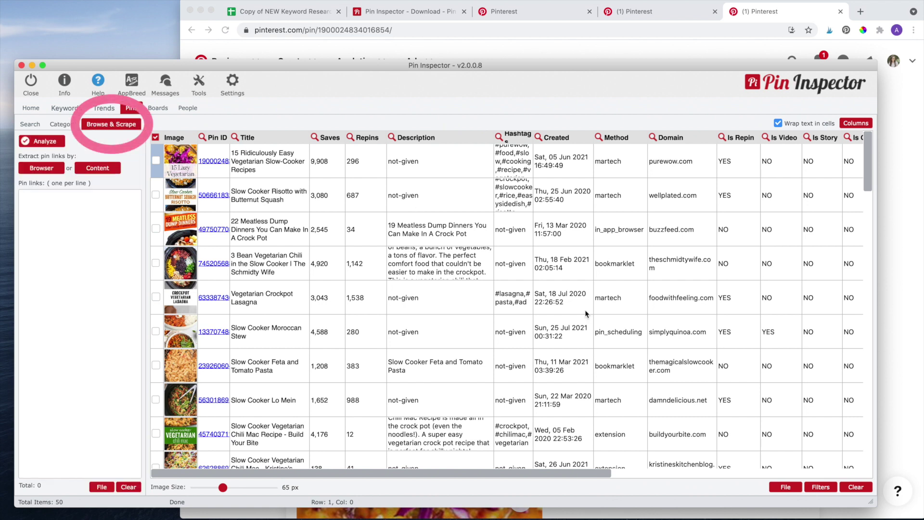
click(855, 488)
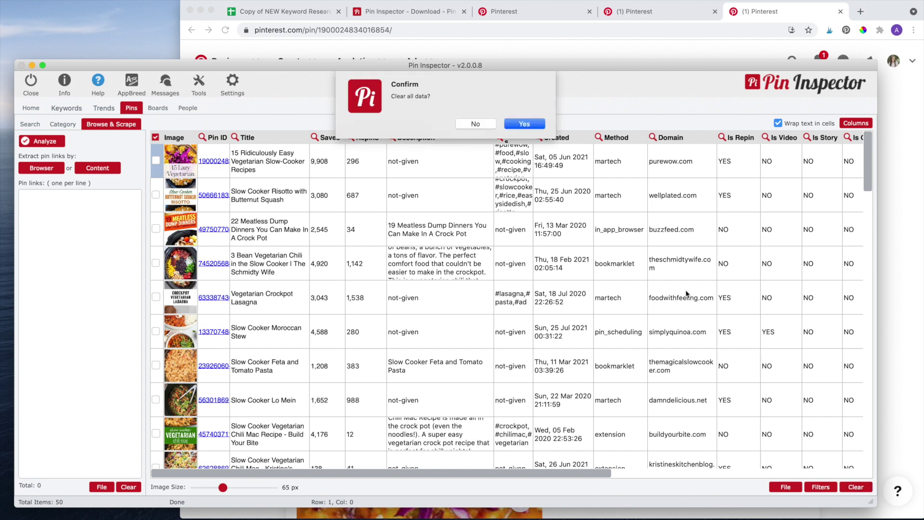
click(525, 124)
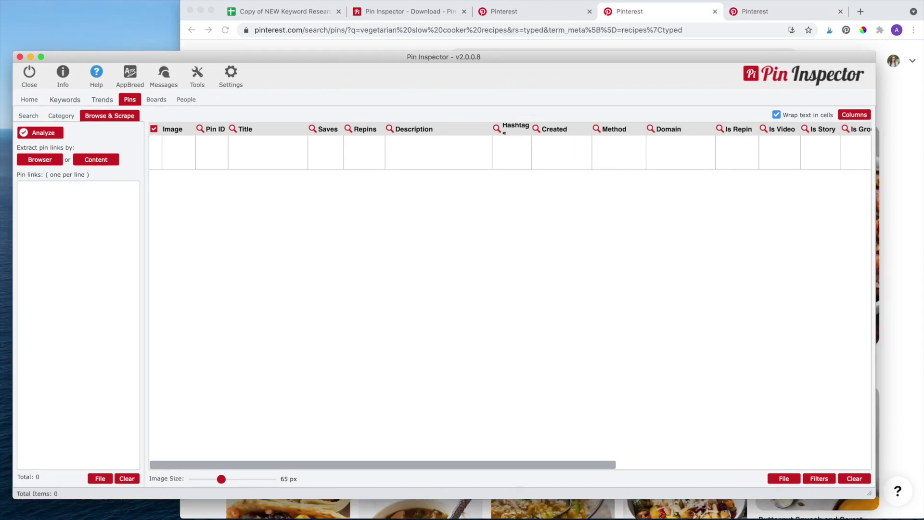
Search Boards for the pasted phrase 'vegetarian slow cooker recipes', returning 50 boards
click(156, 100)
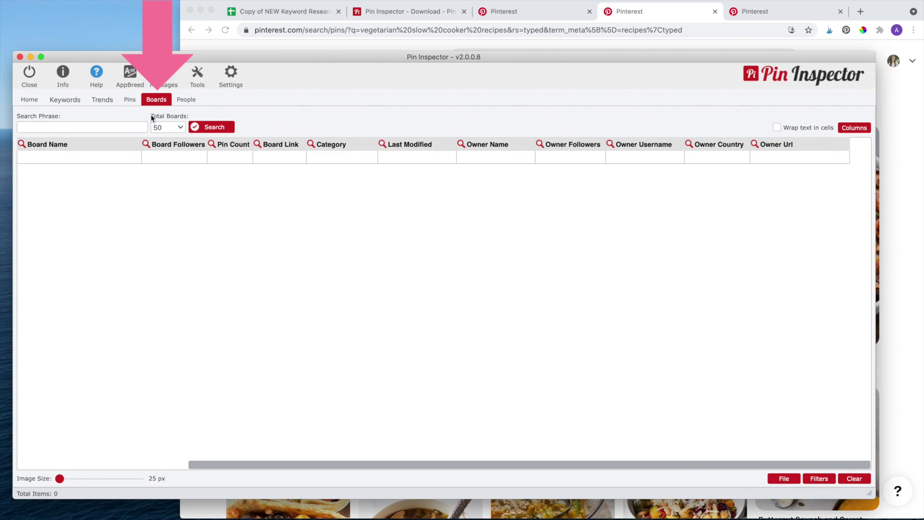
click(141, 127)
text(vegetarian slow cooker recipes)
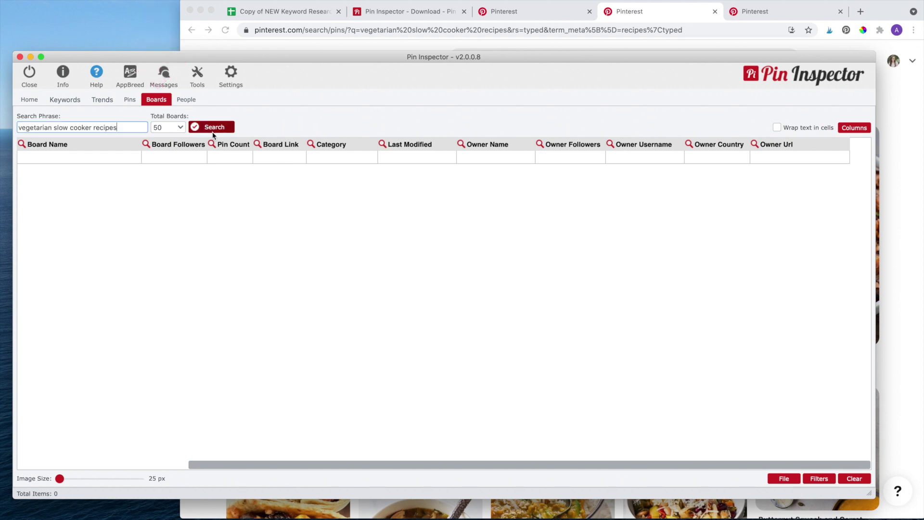
click(214, 128)
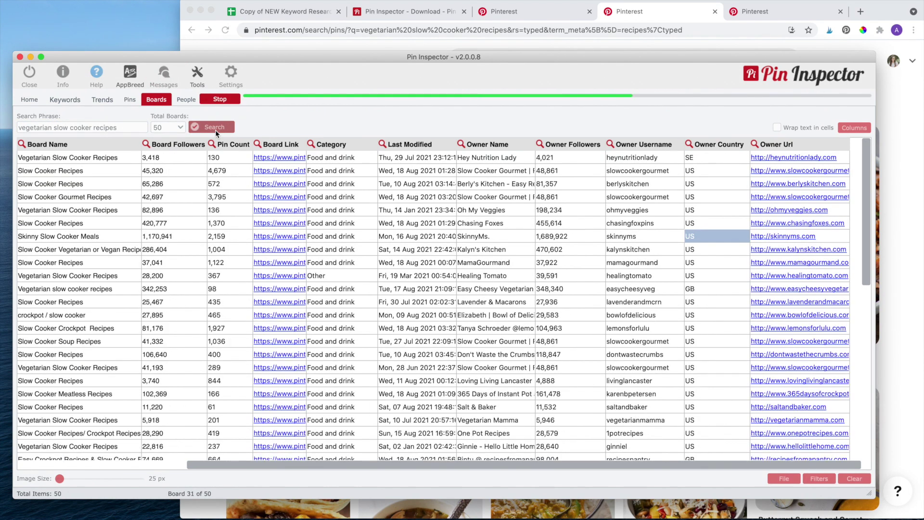
Wrap text in the table cells and enlarge the board thumbnails to 41 px
drag(277, 465, 117, 467)
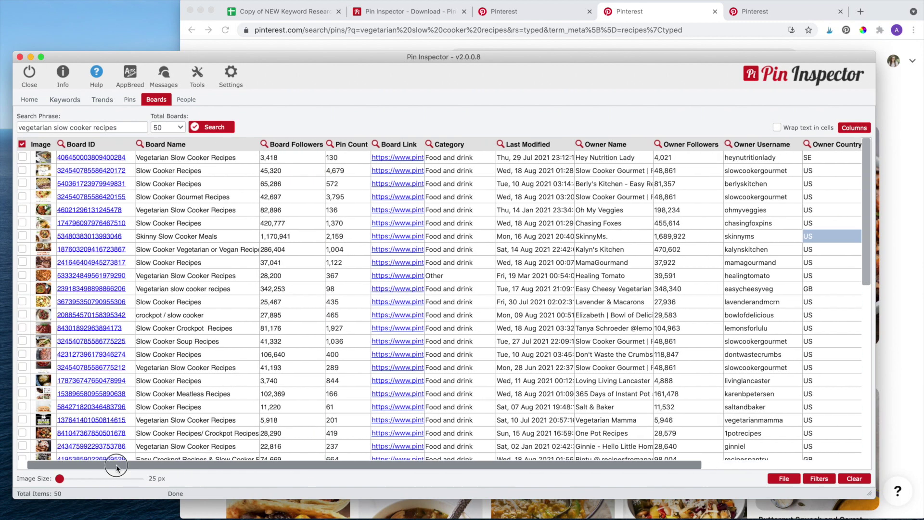
click(777, 128)
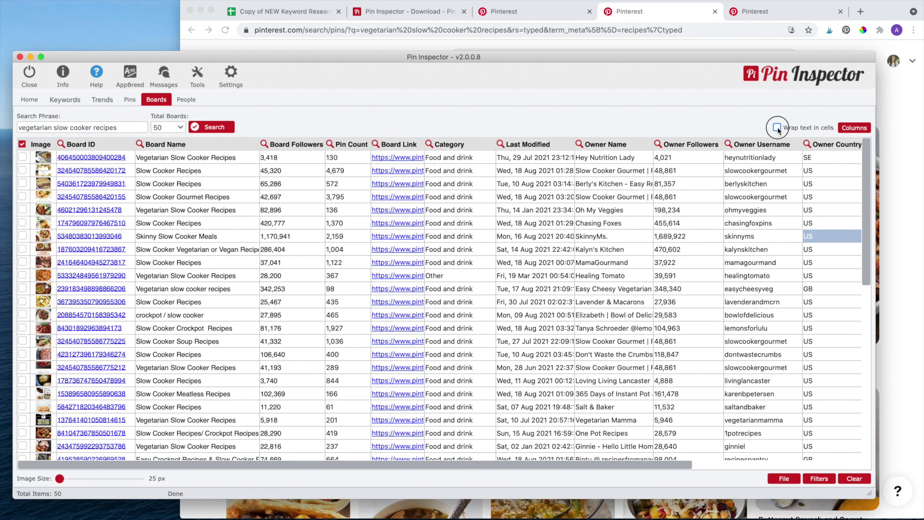
click(59, 479)
drag(59, 478, 72, 481)
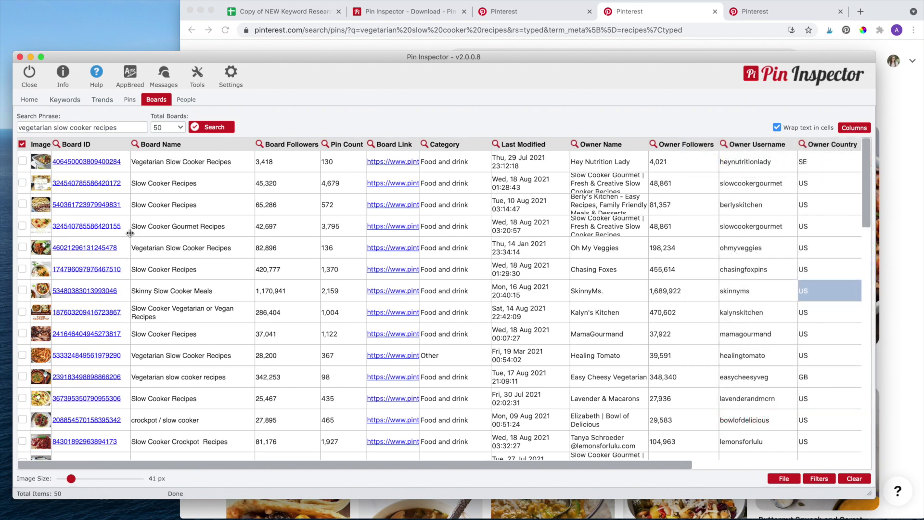
click(102, 166)
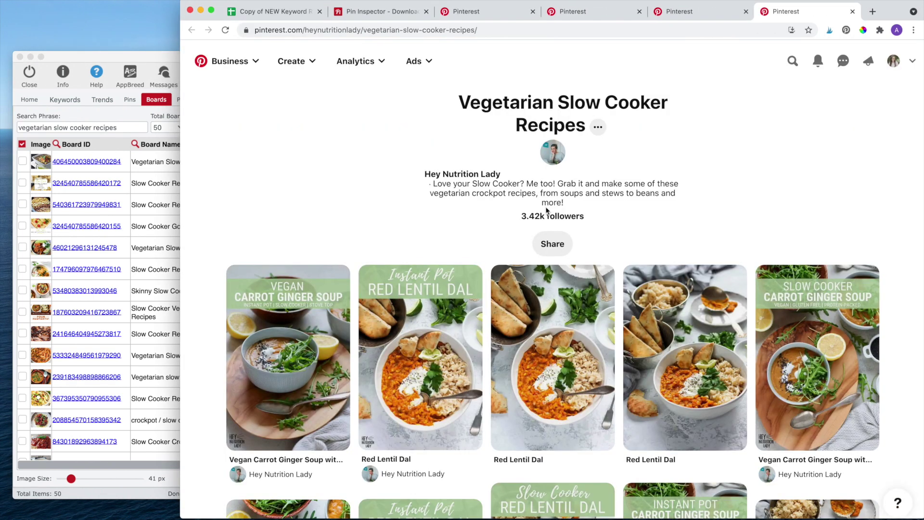
click(173, 159)
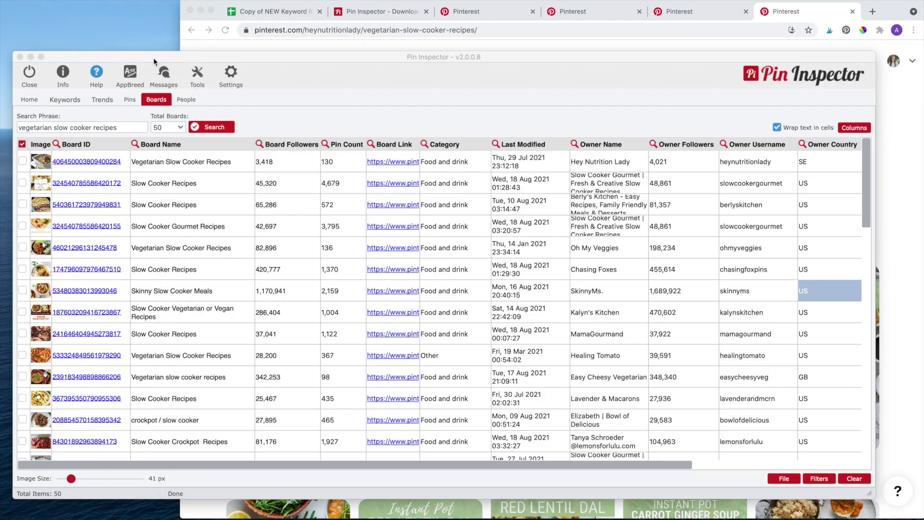
click(185, 163)
click(290, 166)
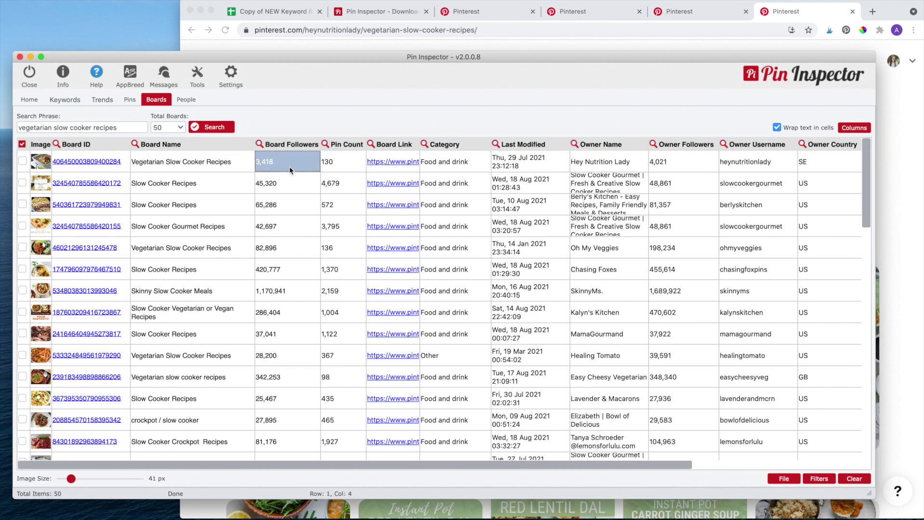
click(347, 168)
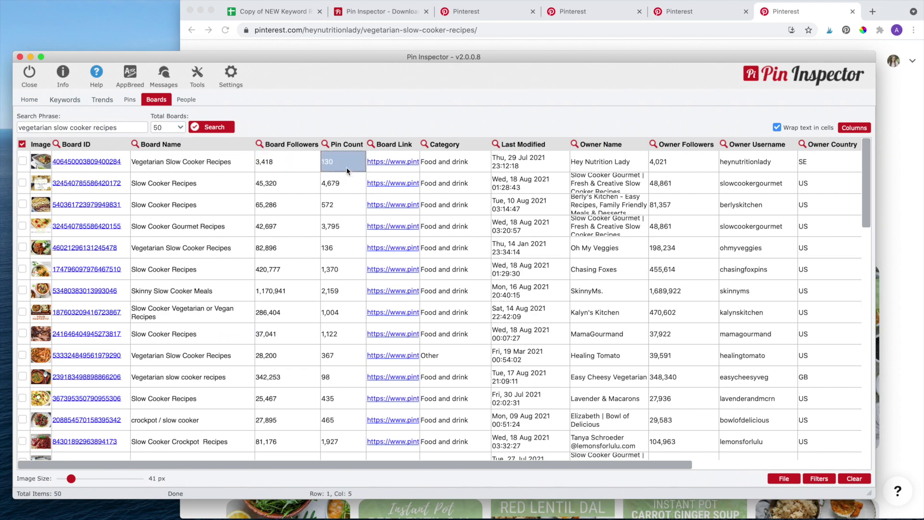
click(381, 169)
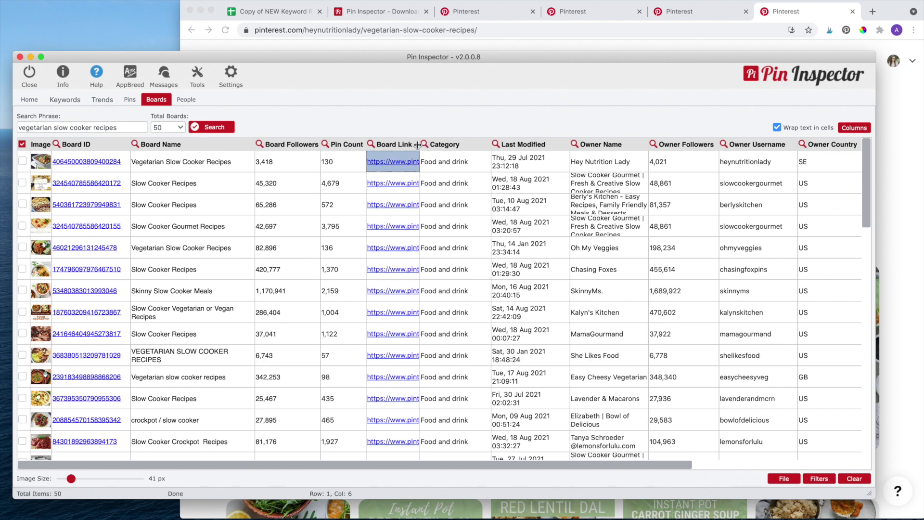
mouse_move(417, 144)
mouse_down()
mouse_move(537, 144)
mouse_move(416, 141)
mouse_up()
click(461, 163)
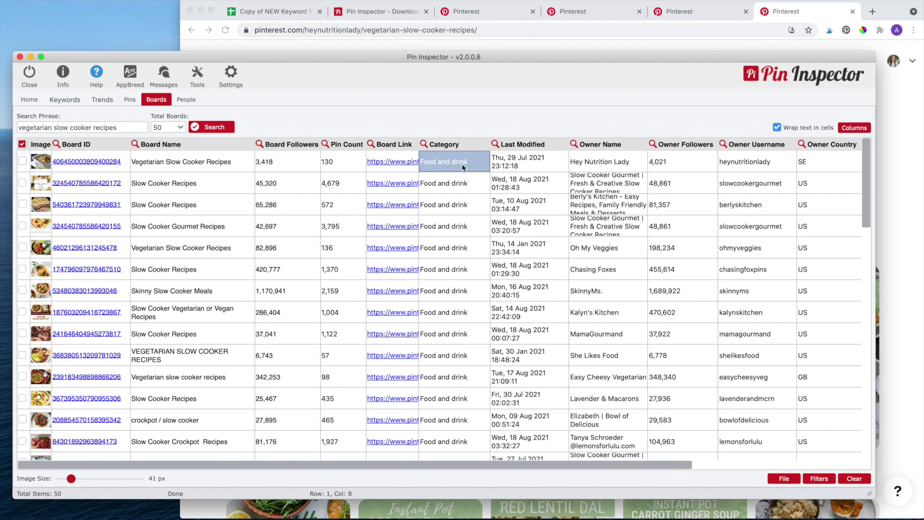
click(543, 167)
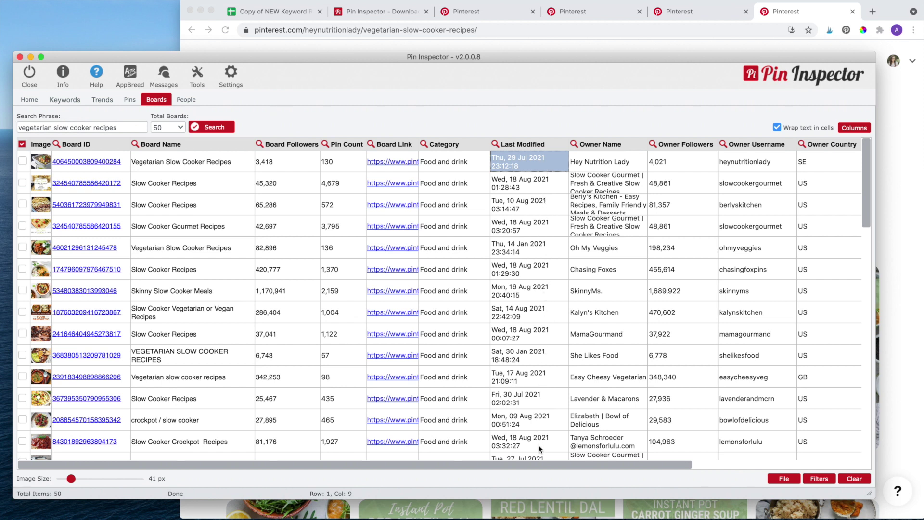
click(623, 163)
click(690, 164)
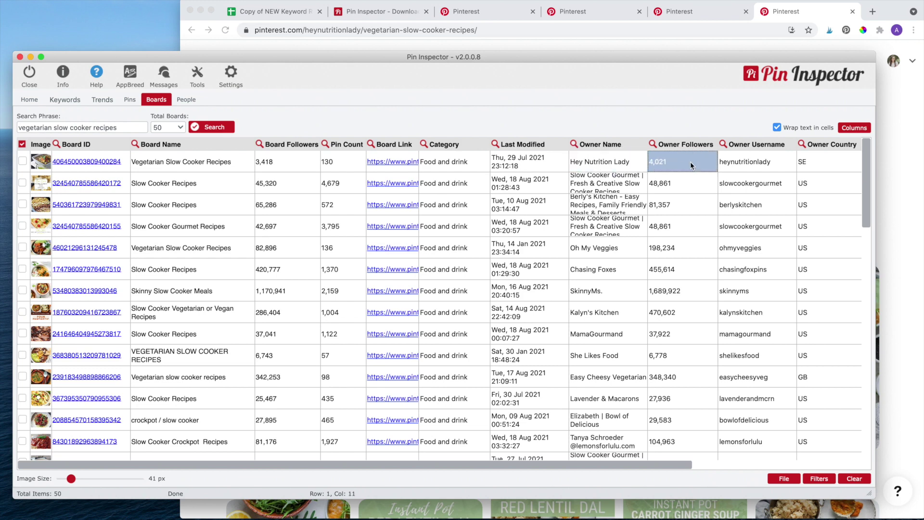
drag(605, 470, 796, 470)
click(688, 162)
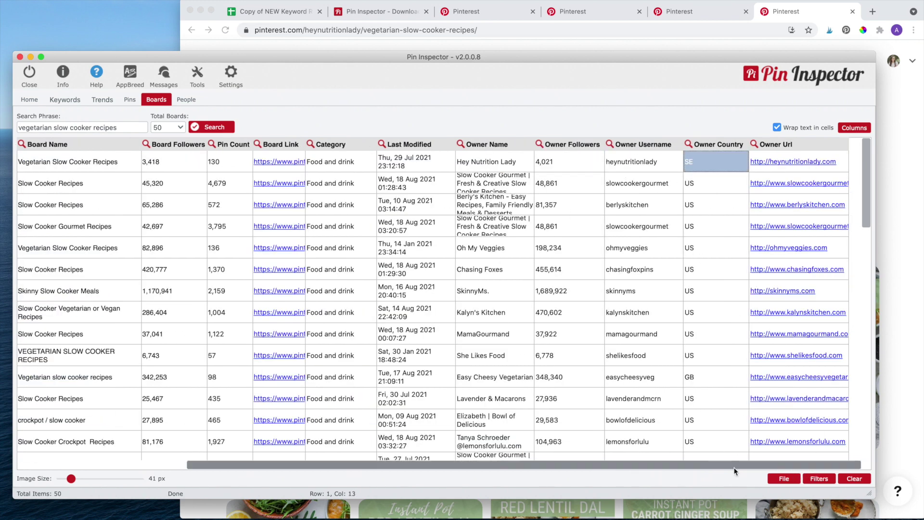
drag(688, 465, 522, 465)
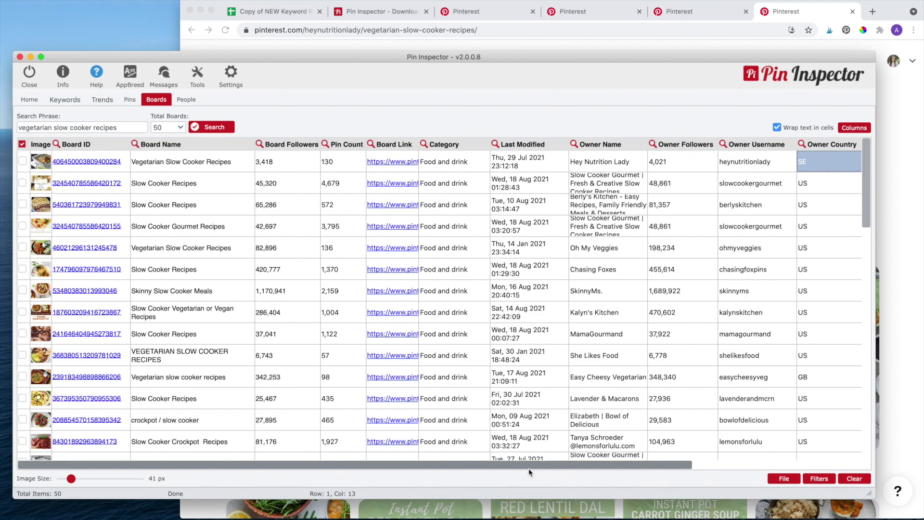
Analyze 50 pins from the selected Vegetarian Slow Cooker Recipes board
click(212, 163)
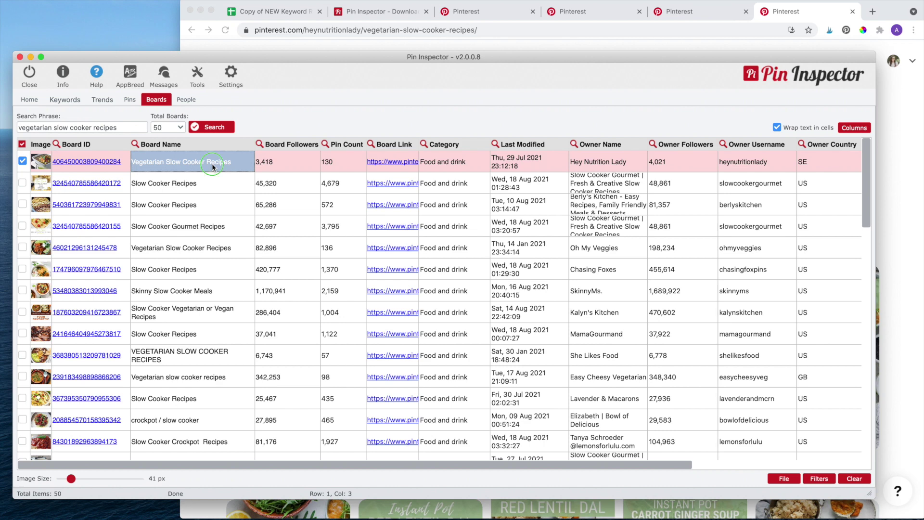
right_click(212, 166)
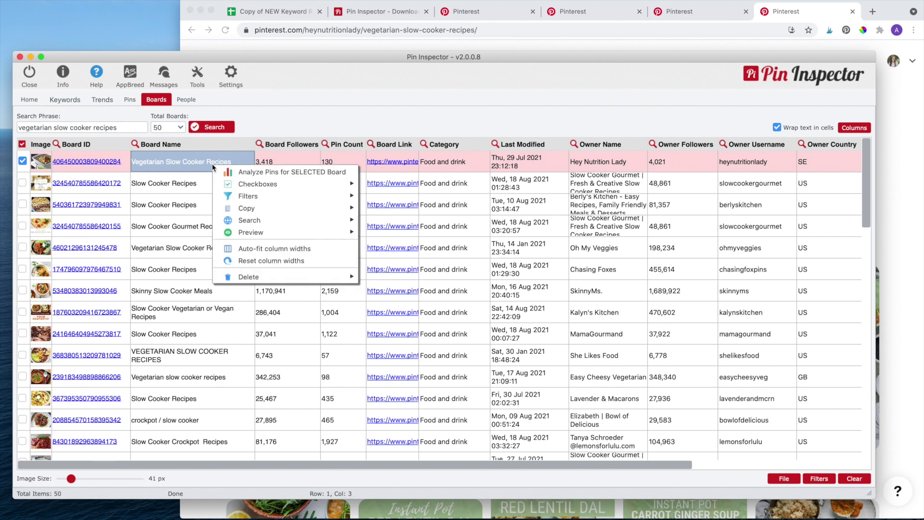
click(250, 177)
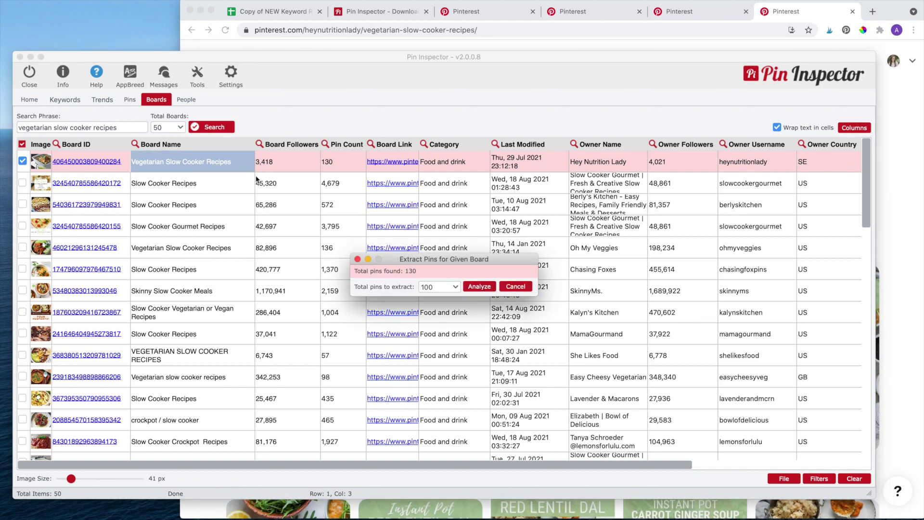
click(451, 287)
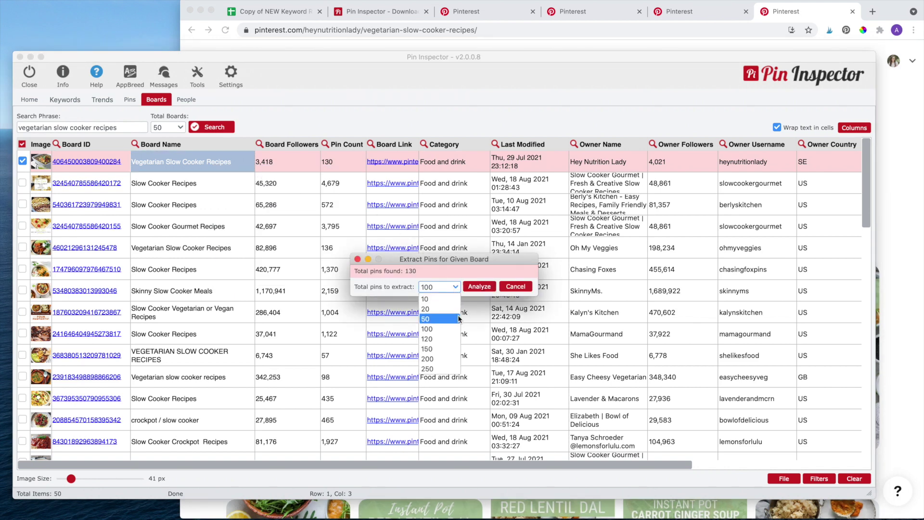
click(425, 319)
click(479, 286)
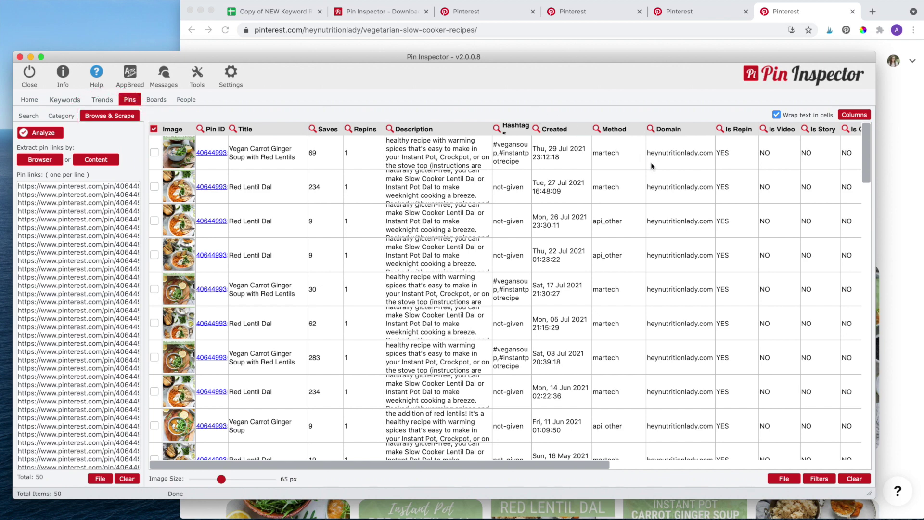
Clear the extracted pin results and empty the pin-links list, leaving both at 0 items
drag(865, 153, 874, 116)
click(854, 478)
key(Return)
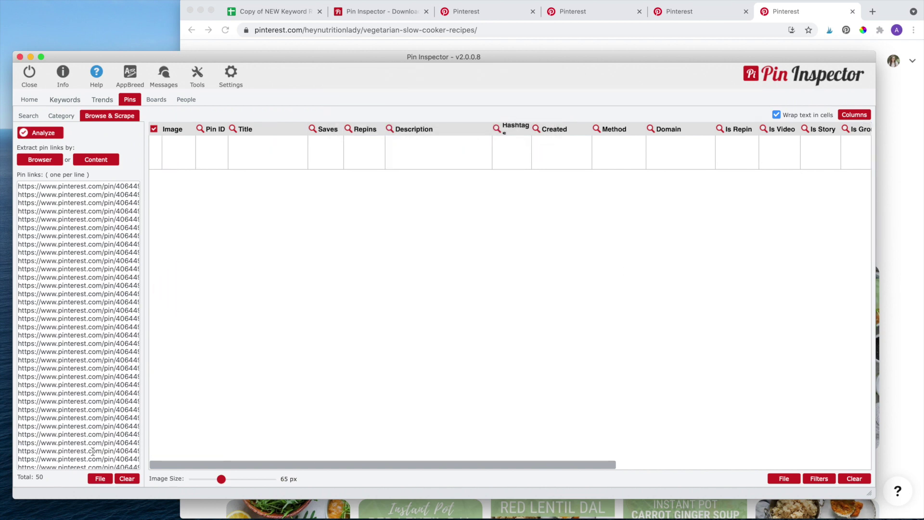
click(128, 479)
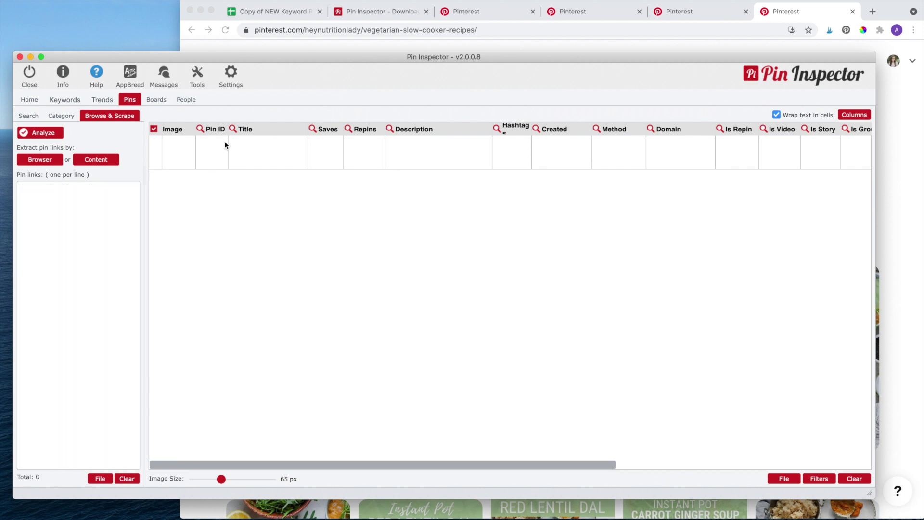
Search People for the pasted phrase 'vegetarian slow cooker recipes' and enlarge the profile thumbnails
click(189, 100)
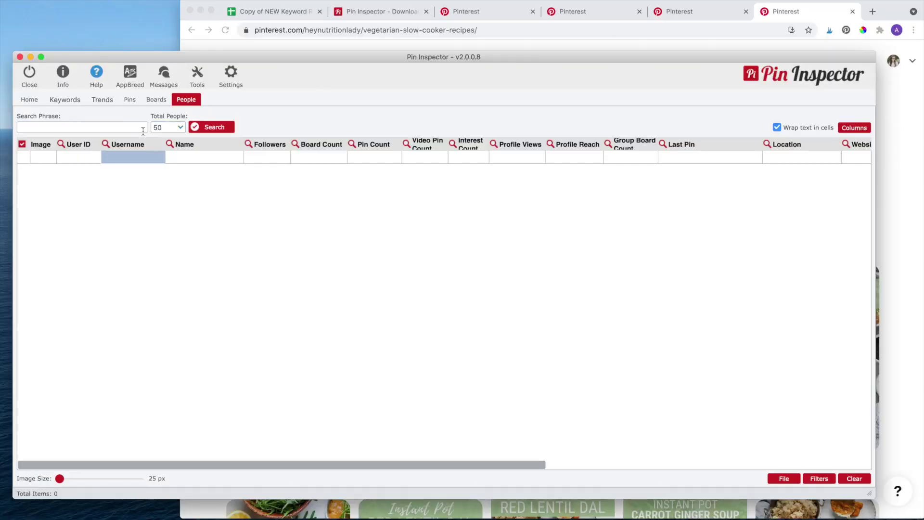
click(125, 128)
text(vegetarian slow cooker recipes)
click(217, 129)
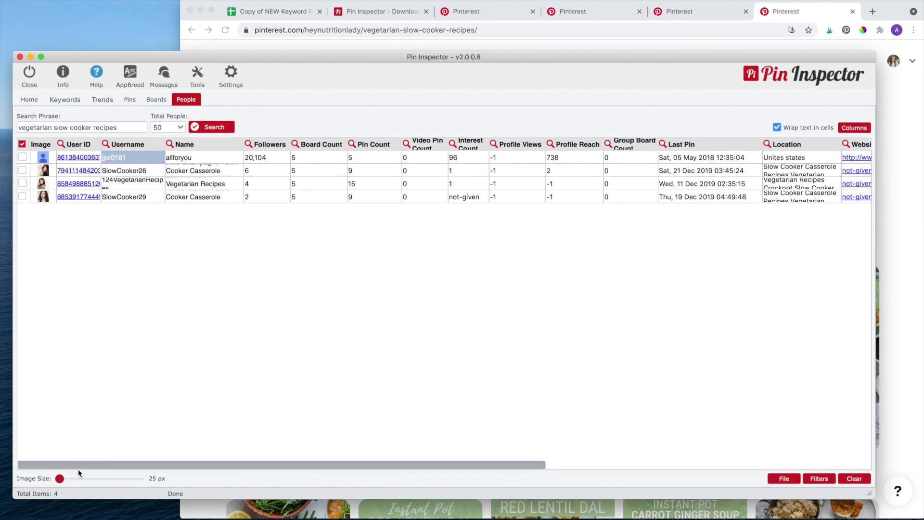
drag(62, 480, 82, 483)
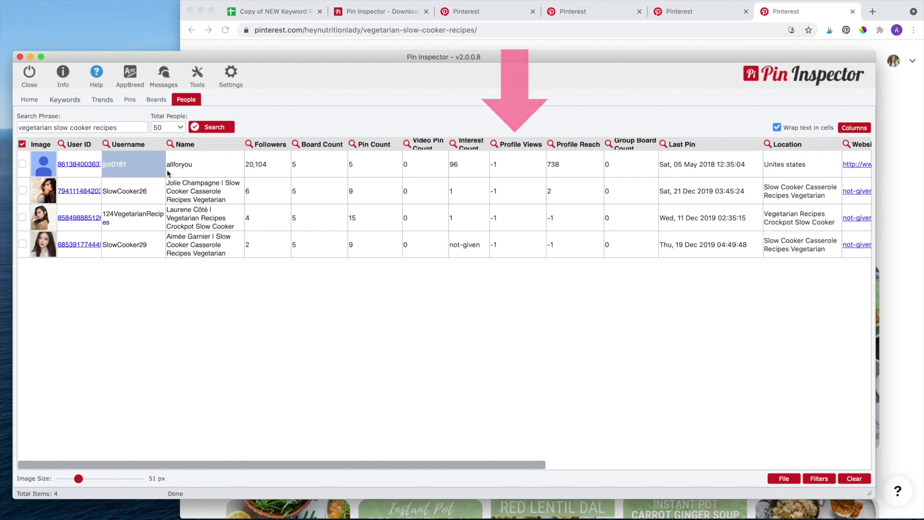
Check the top two pinners' last pin dates, then re-run the people search for 'vegetarian recipes'
click(715, 165)
click(722, 195)
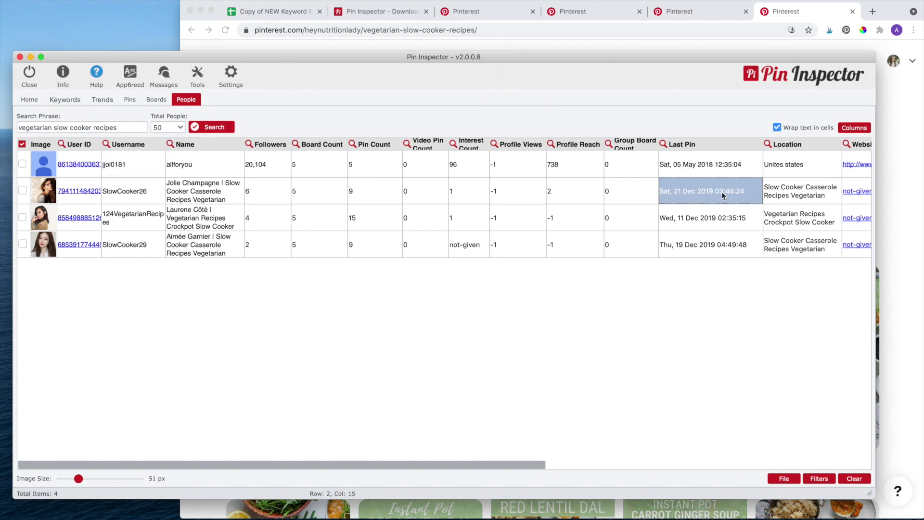
click(94, 128)
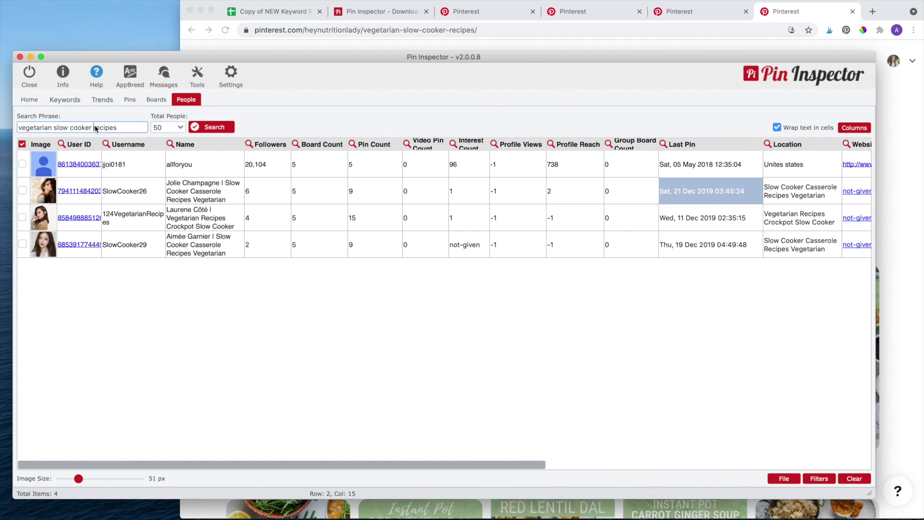
key(BackSpace)
key(BackSpace)
key(BackSpace)
key(BackSpace)
key(BackSpace)
key(BackSpace)
key(BackSpace)
click(227, 128)
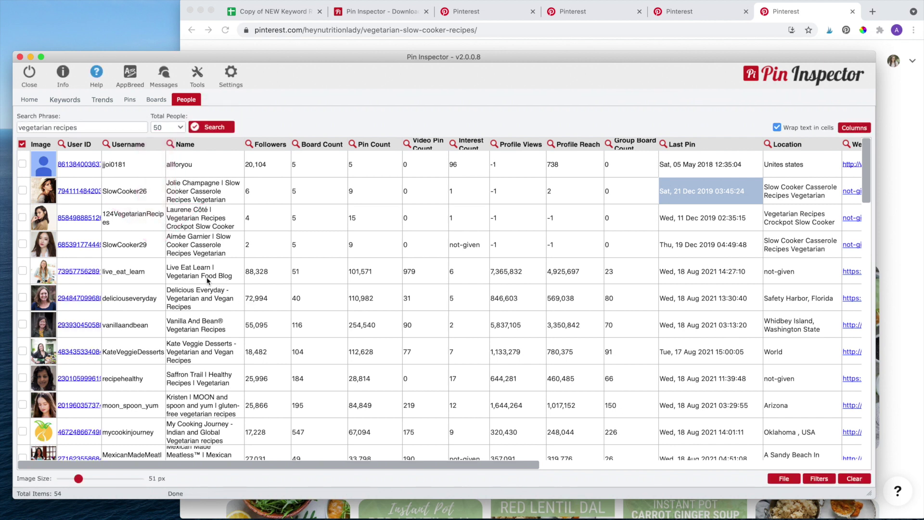
Analyze 50 pins from the selected Live Eat Learn profile into the pins table
click(198, 277)
click(198, 276)
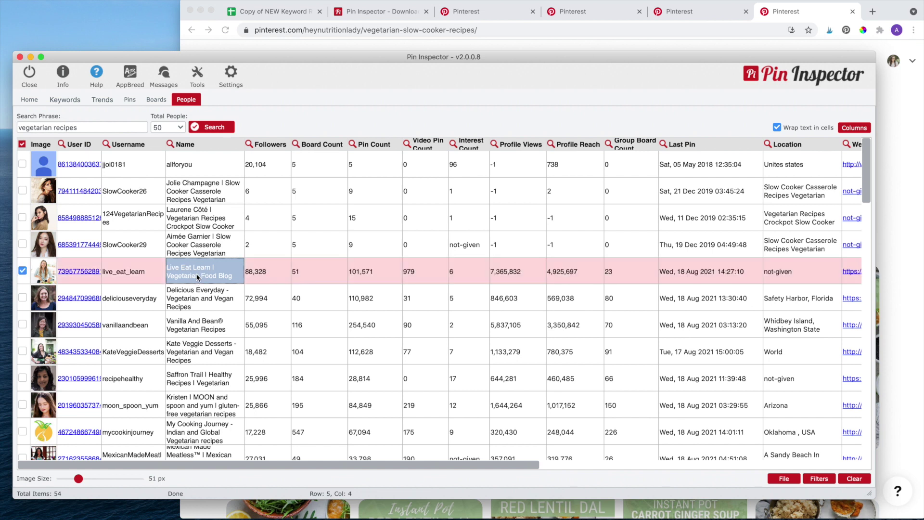
right_click(198, 276)
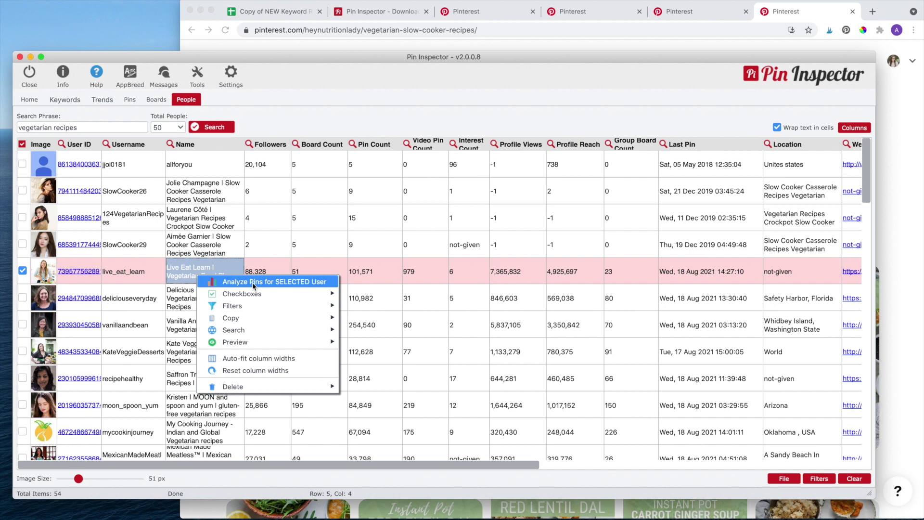
click(253, 282)
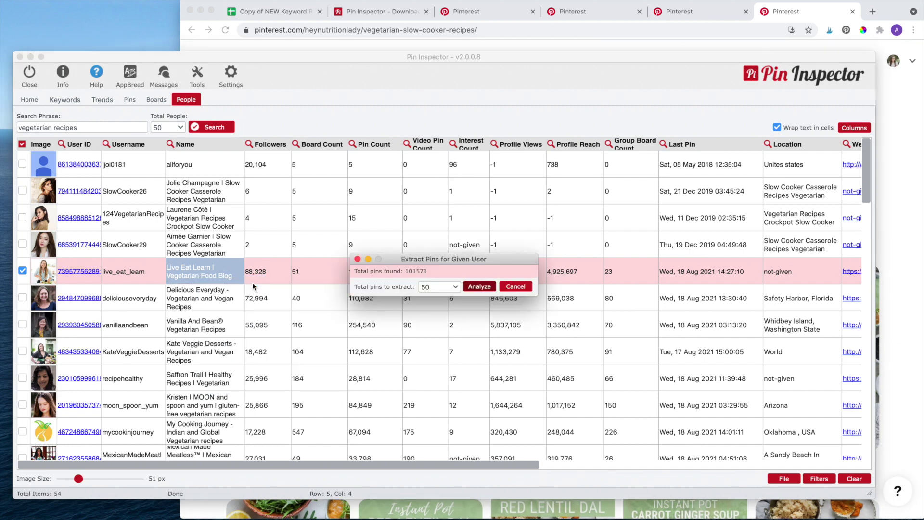
click(479, 286)
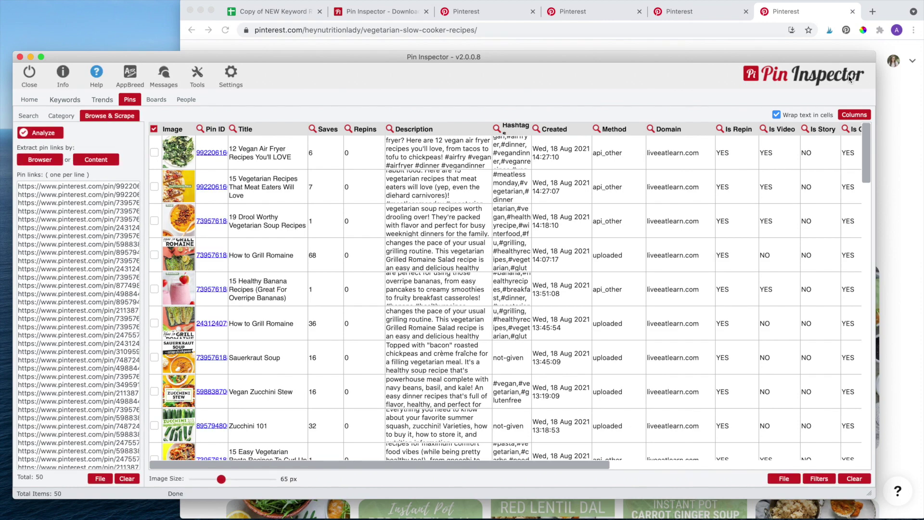
click(869, 162)
Enlarge the pin thumbnails to 91 px and sort pins by saves, most-saved first
mouse_move(869, 163)
mouse_down()
mouse_move(874, 431)
mouse_move(867, 154)
mouse_up()
drag(222, 480, 240, 479)
click(345, 131)
click(344, 131)
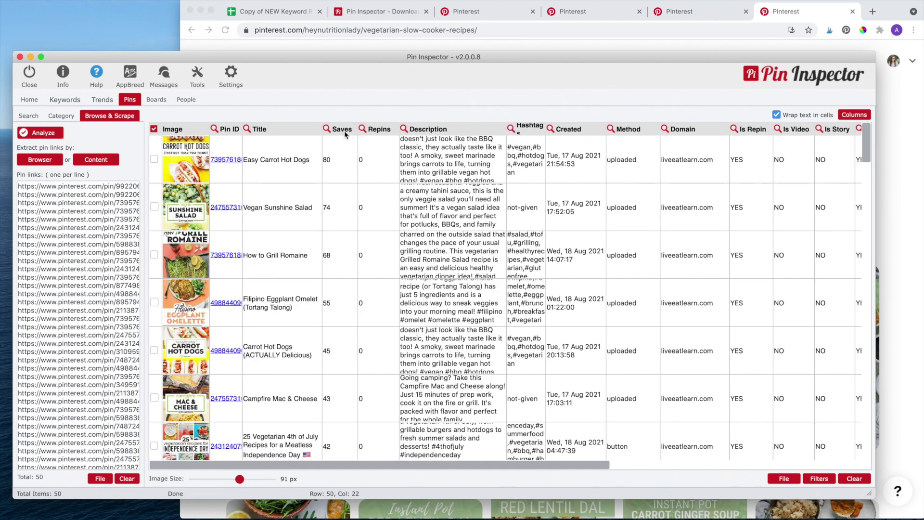
Inspect the top Easy Carrot Hot Dogs pin, then start clearing all pin data
click(154, 159)
click(265, 156)
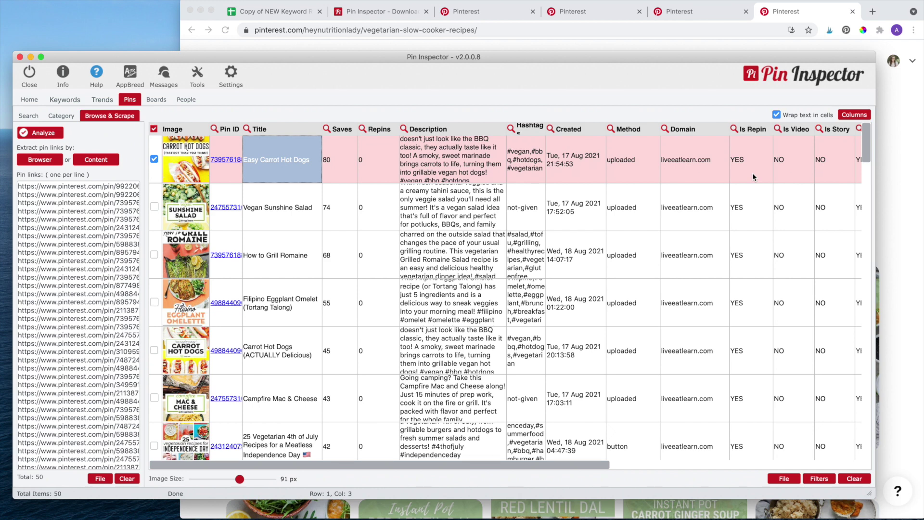
click(154, 159)
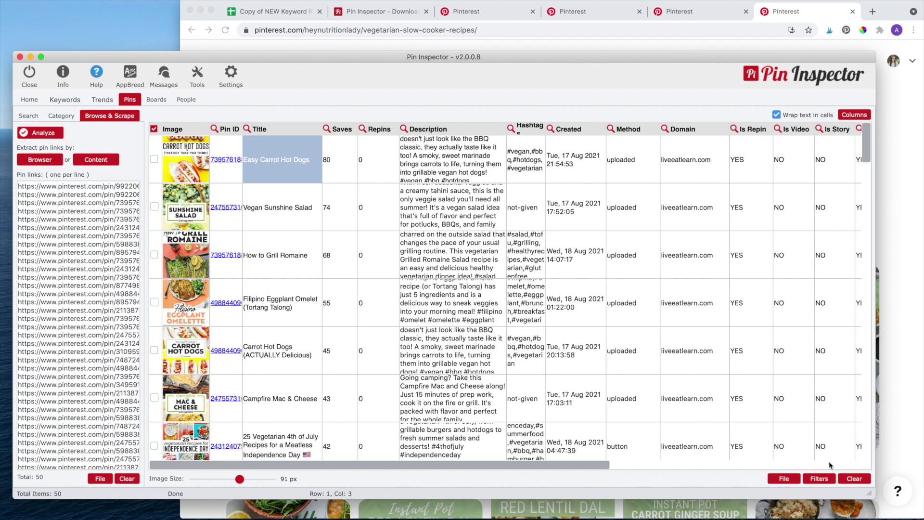
click(854, 479)
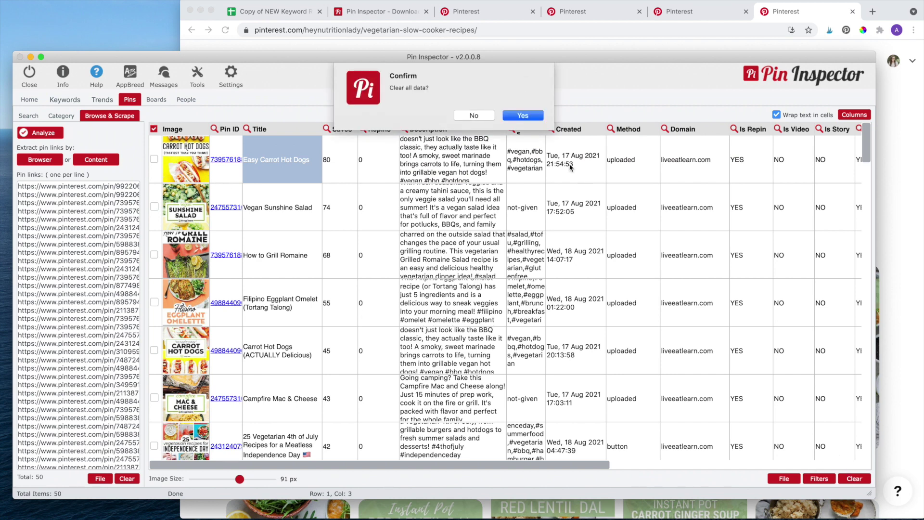
Confirm clearing all pin results and empty the pin links list
click(532, 116)
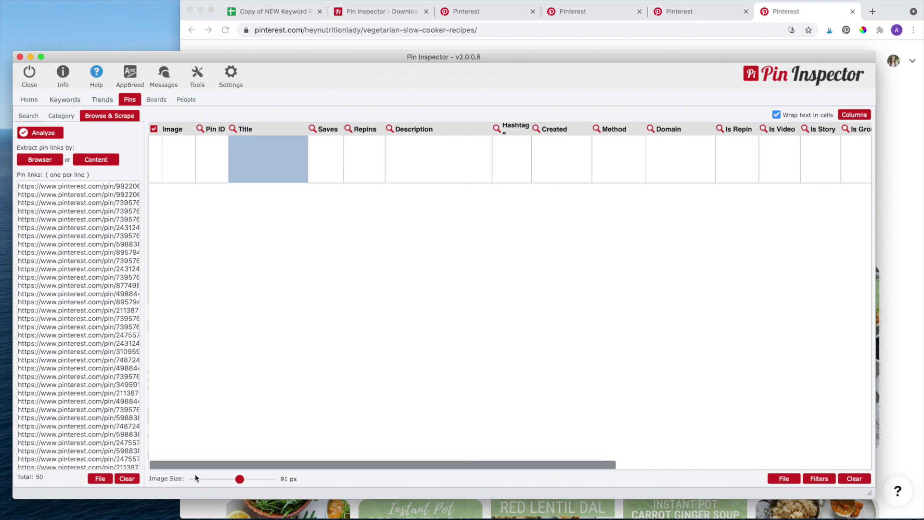
click(127, 479)
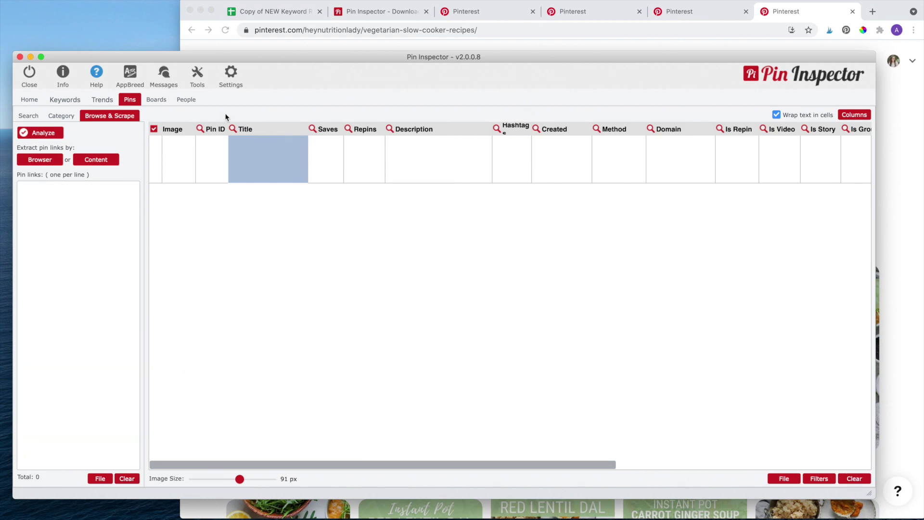
click(187, 99)
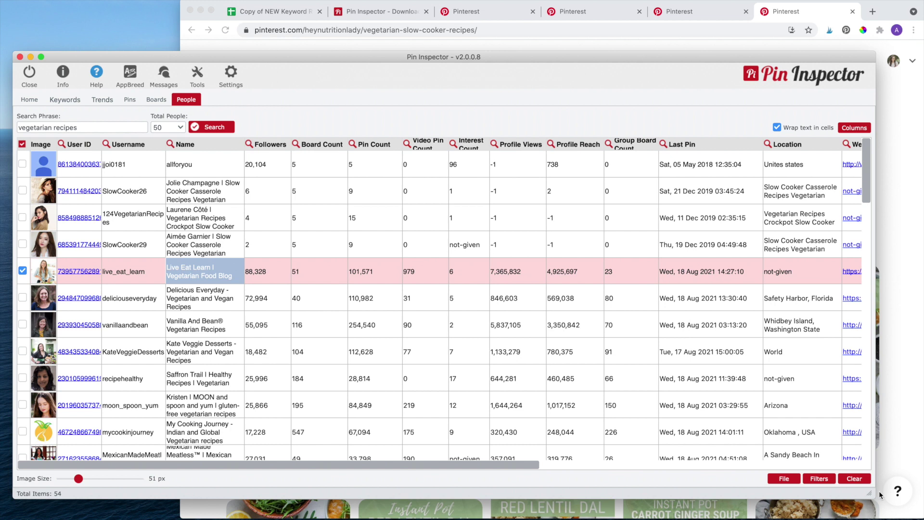
Clear the 54 'vegetarian recipes' people results and select the old search phrase
click(854, 479)
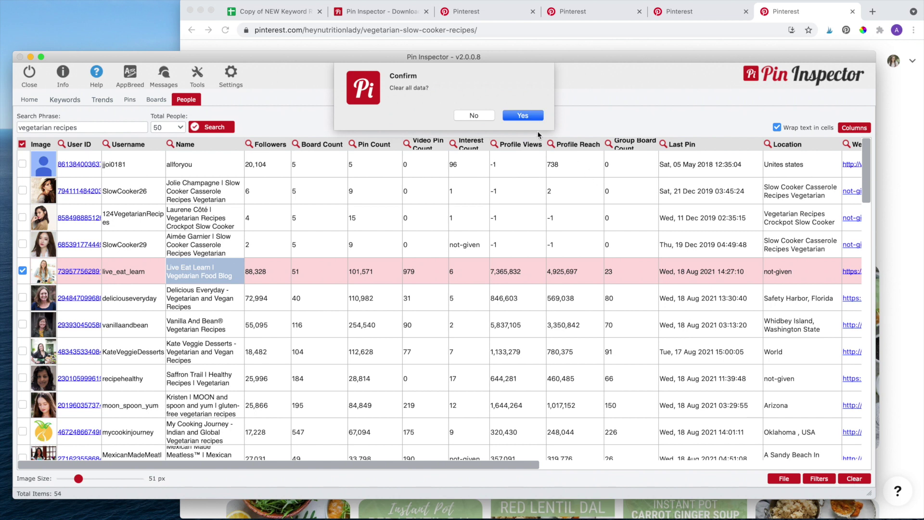
click(532, 121)
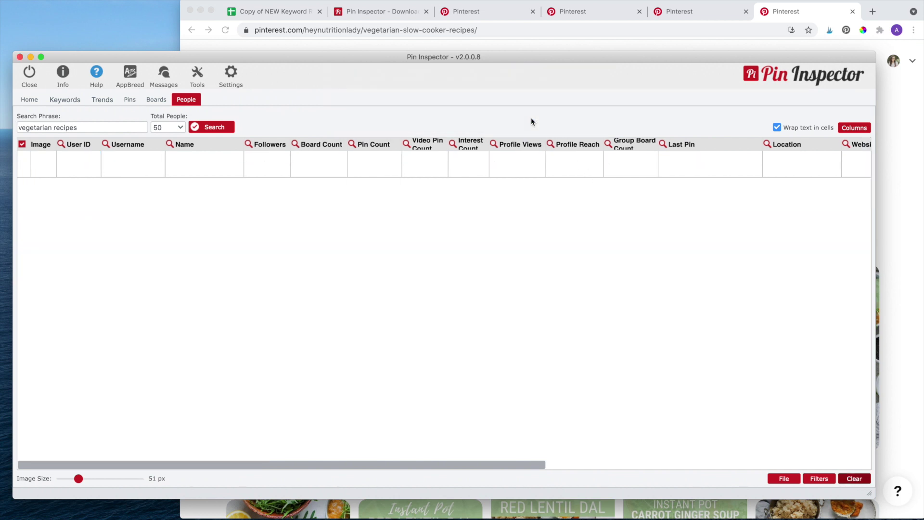
double_click(85, 128)
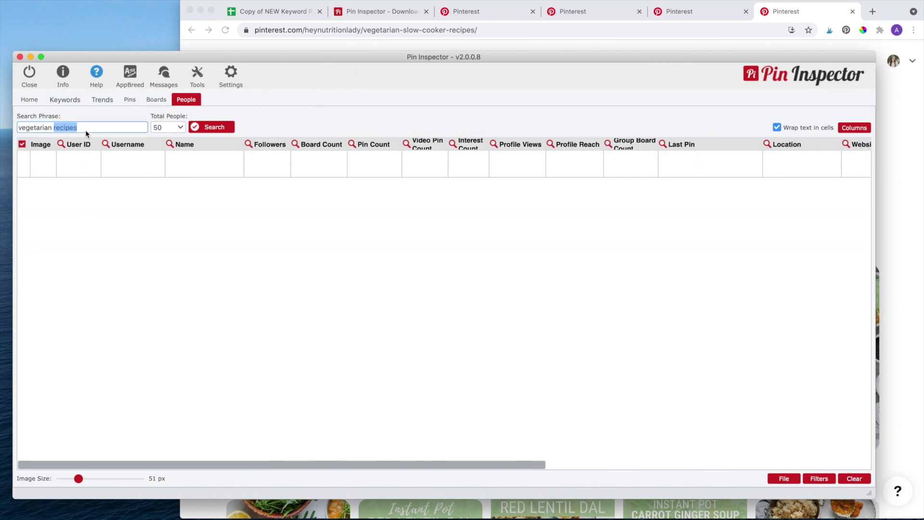
Search People for 'heynutritionlady', copied from the Chrome address bar
key(BackSpace)
key(BackSpace)
key(BackSpace)
key(BackSpace)
key(BackSpace)
key(BackSpace)
key(BackSpace)
key(BackSpace)
key(BackSpace)
key(BackSpace)
key(BackSpace)
key(BackSpace)
click(345, 46)
drag(305, 30, 380, 32)
key(super+c)
click(84, 126)
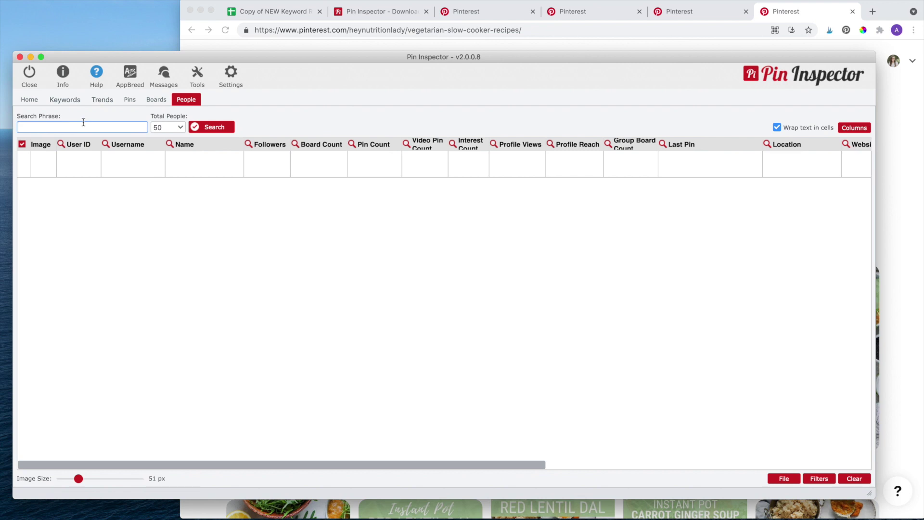
key(super+v)
click(205, 127)
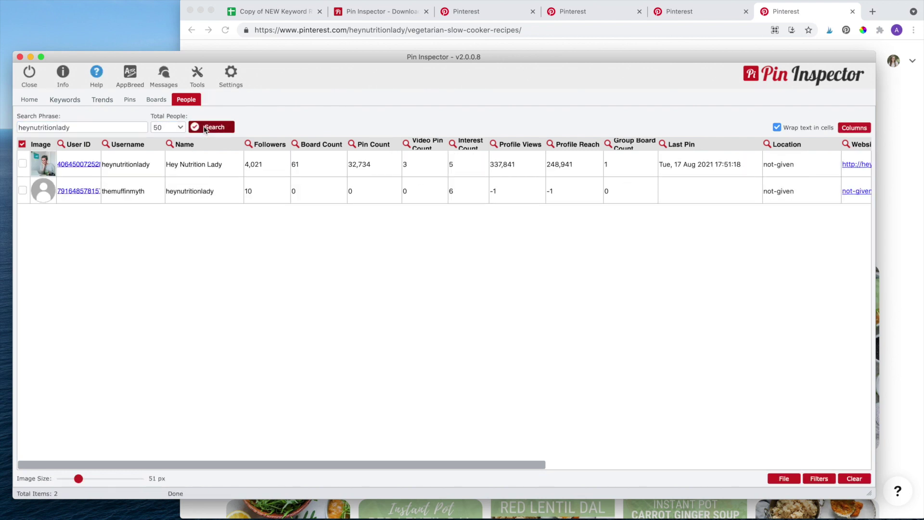
Analyze the heynutritionlady account's pins, extracting 100 instead of 50
click(127, 165)
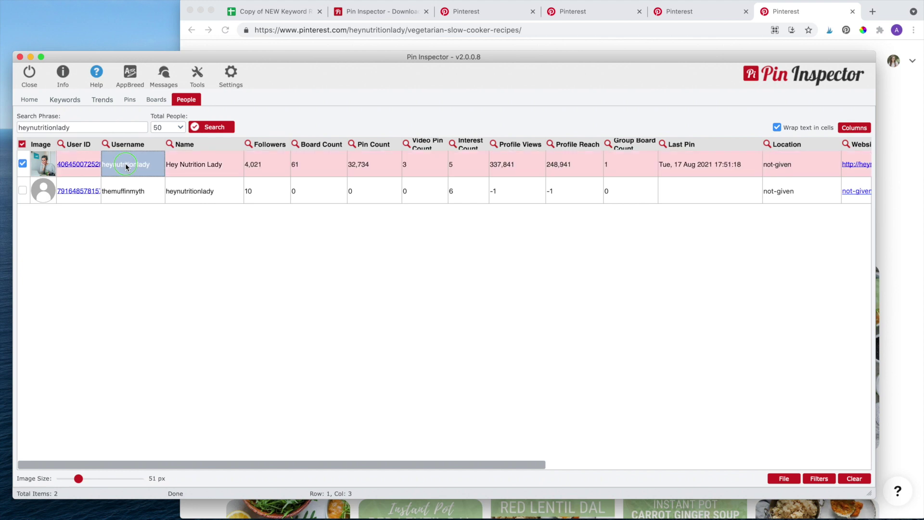
right_click(127, 166)
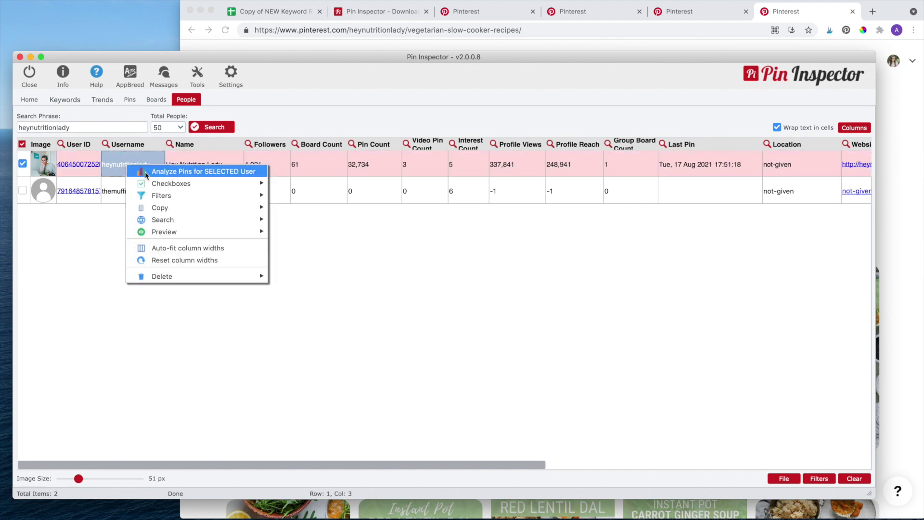
click(145, 171)
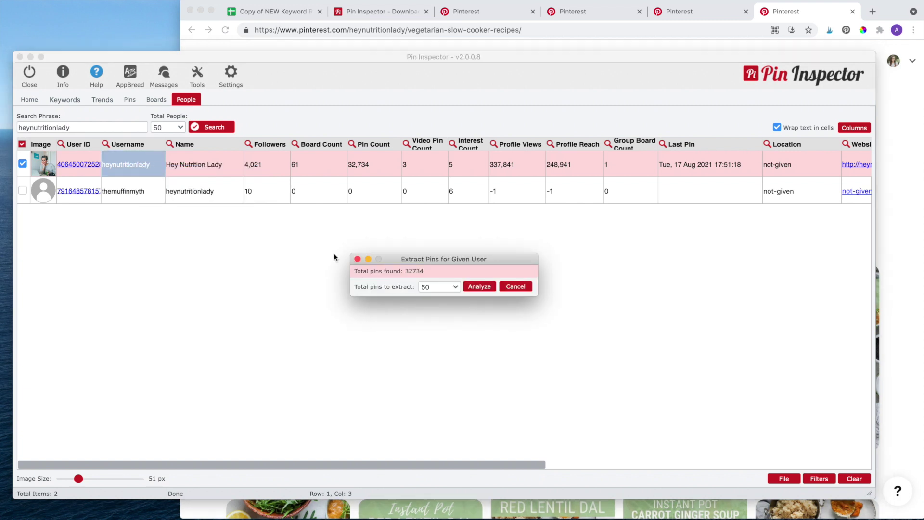
click(440, 289)
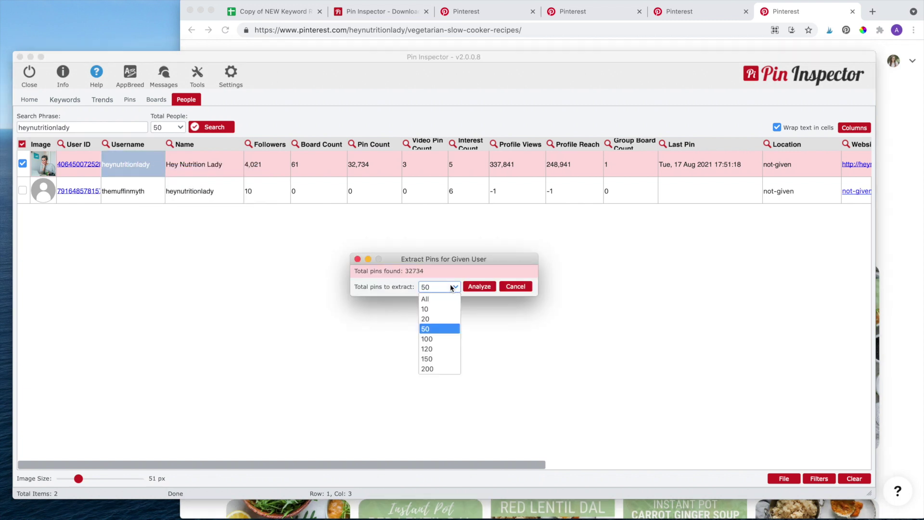
click(445, 338)
click(489, 287)
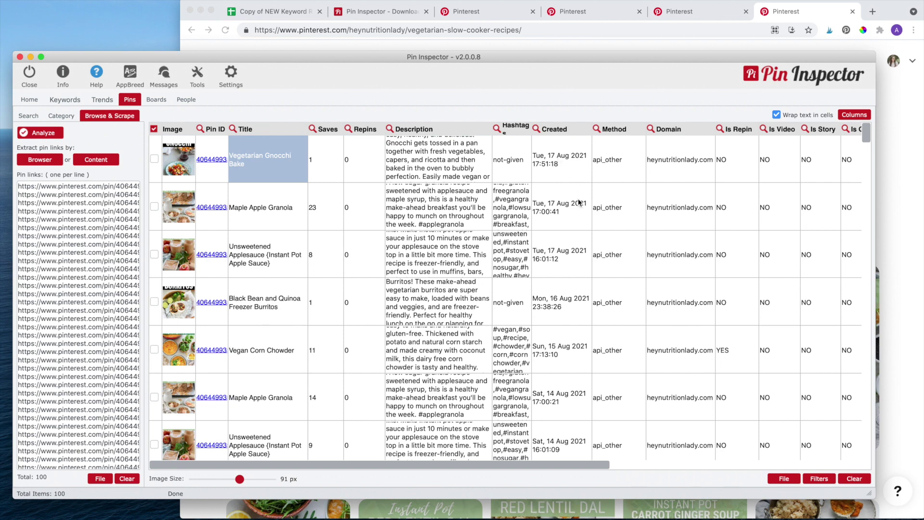
Scroll through the 100 extracted heynutritionlady pins to review saves and creation dates
scroll(616, 344, down, 5)
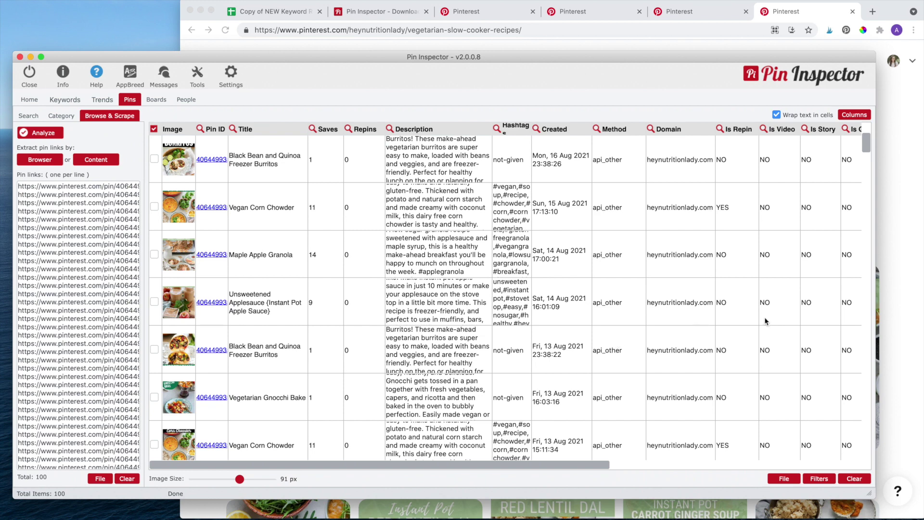
click(868, 147)
drag(869, 152, 871, 120)
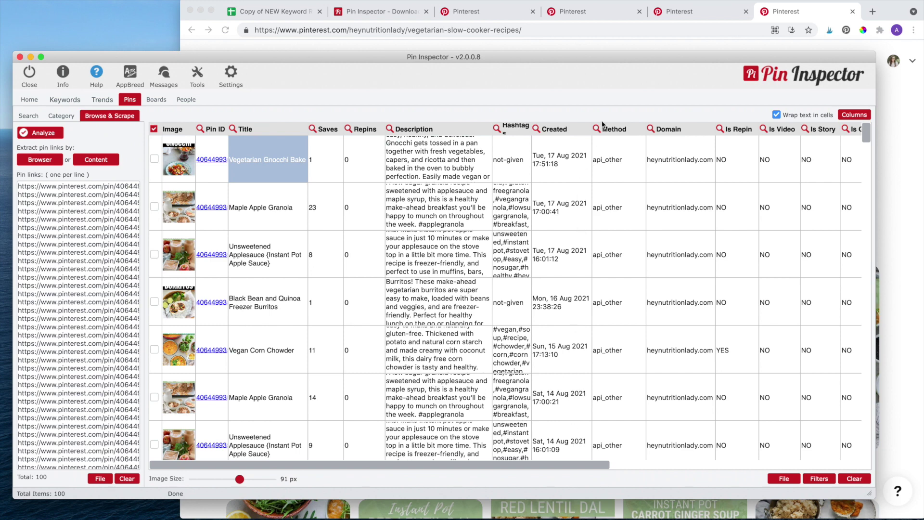
View the Vegetarian Gnocchi pin's page source and find its created_at date, 17 Aug 2021
click(908, 105)
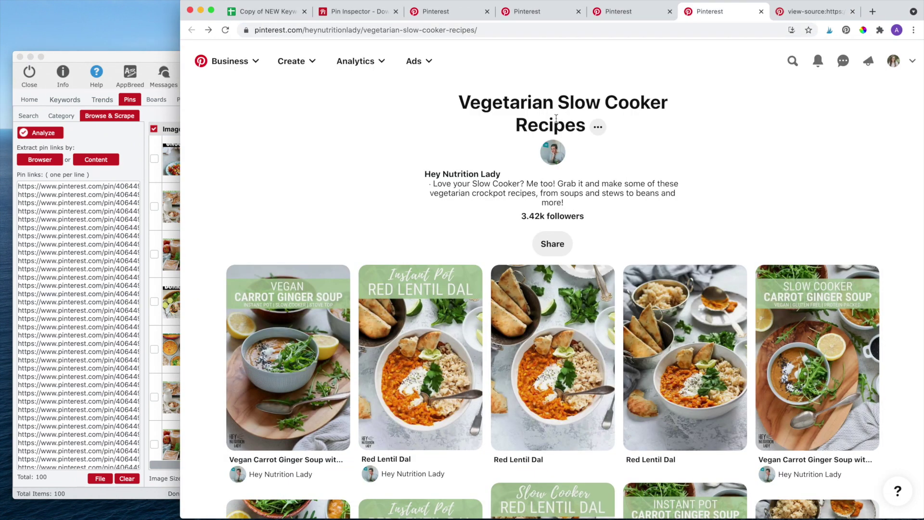
click(554, 153)
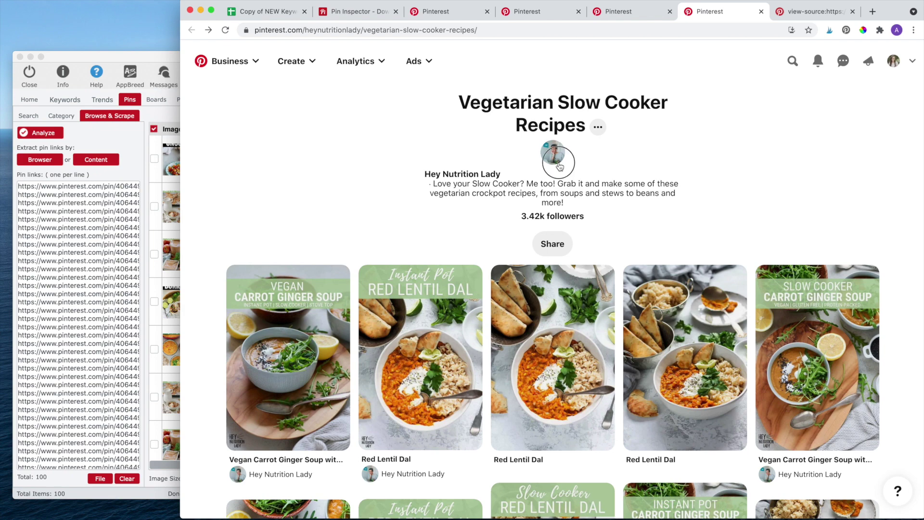
scroll(459, 315, down, 6)
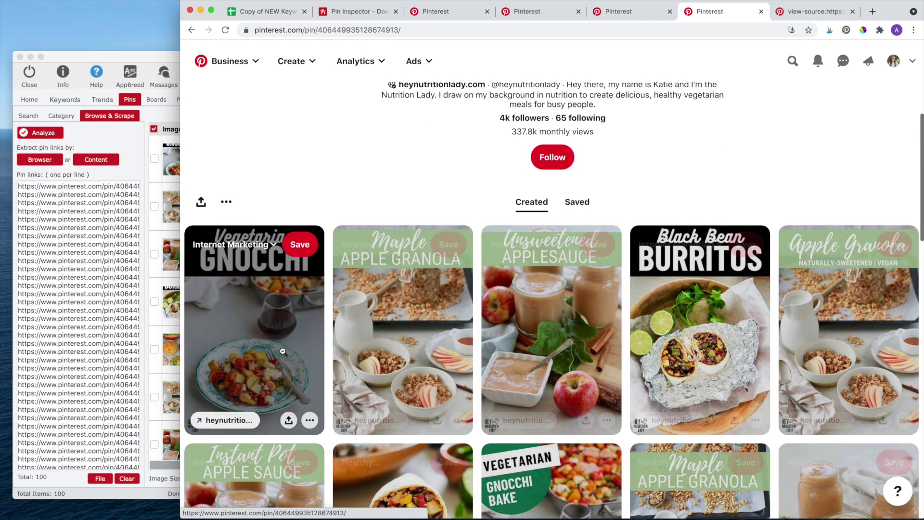
click(284, 352)
right_click(204, 153)
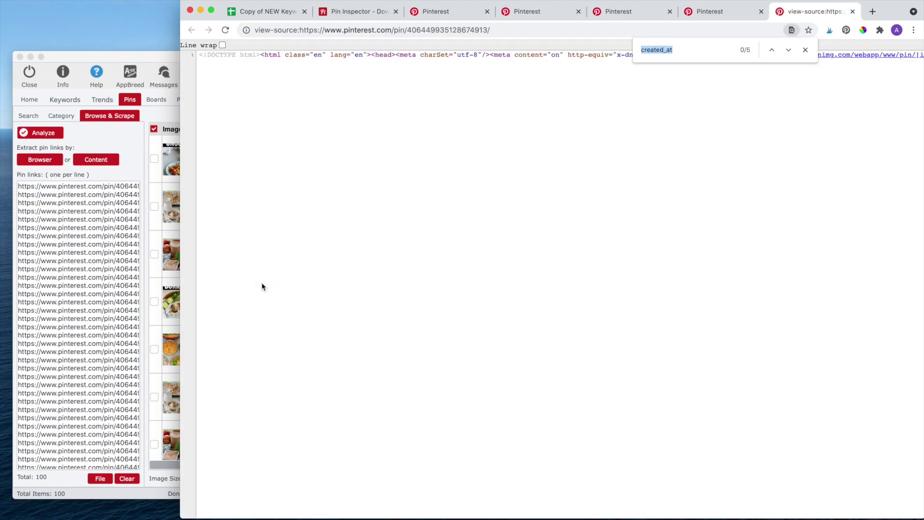
click(222, 45)
key(Return)
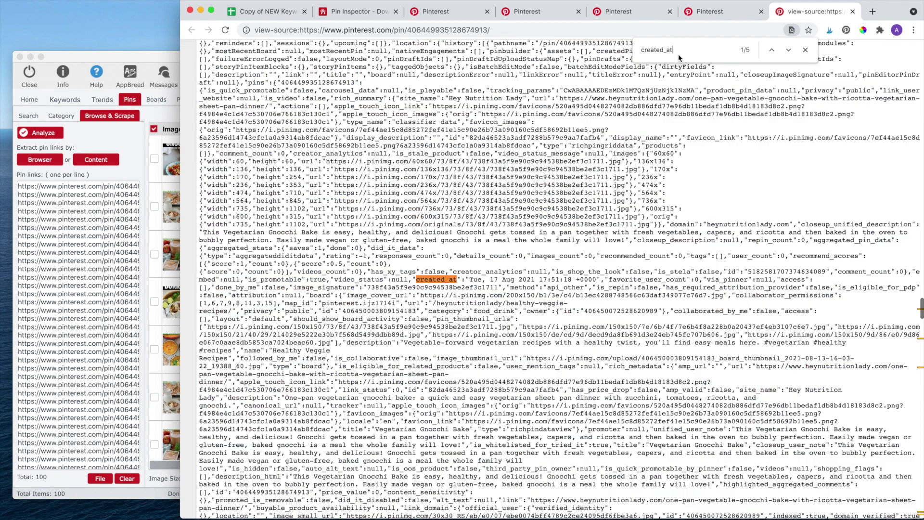
double_click(476, 279)
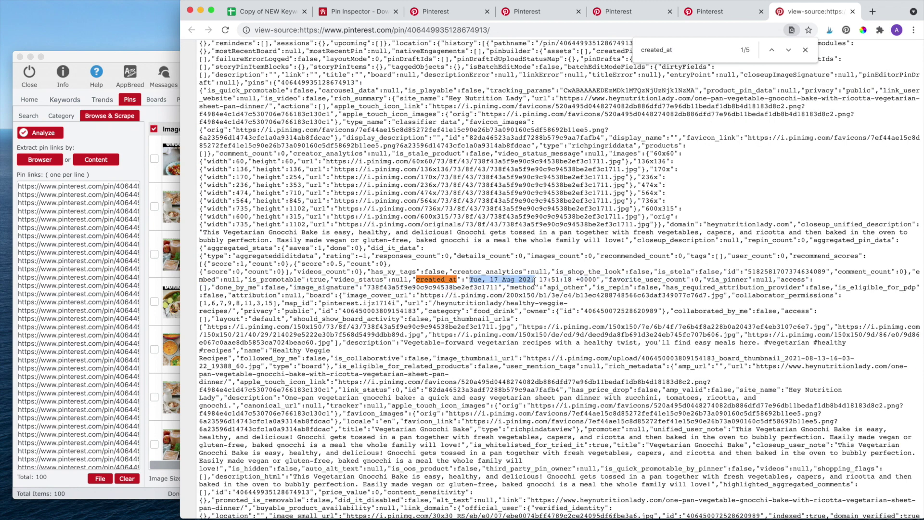
Open the Instant Pot Apple Sauce pin's page source to check its 14 Aug 2021 creation date
click(727, 18)
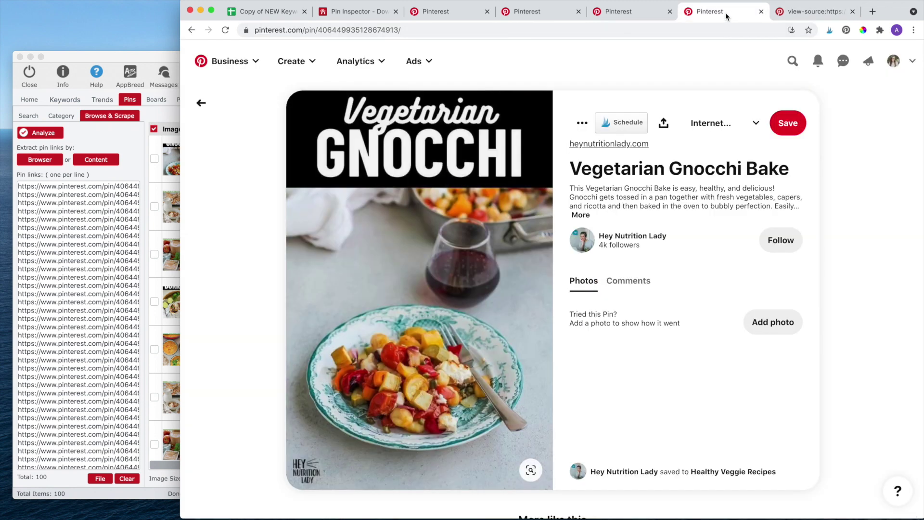
click(191, 31)
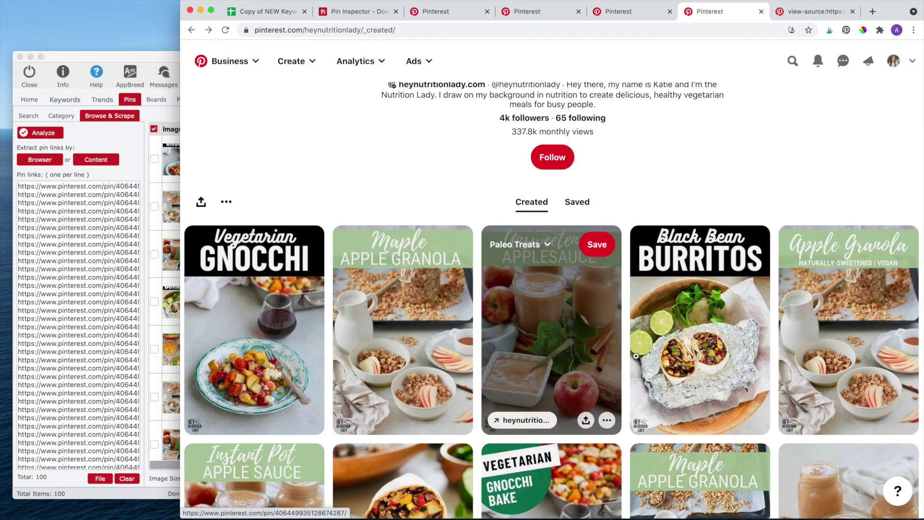
scroll(747, 352, down, 3)
scroll(747, 352, down, 2)
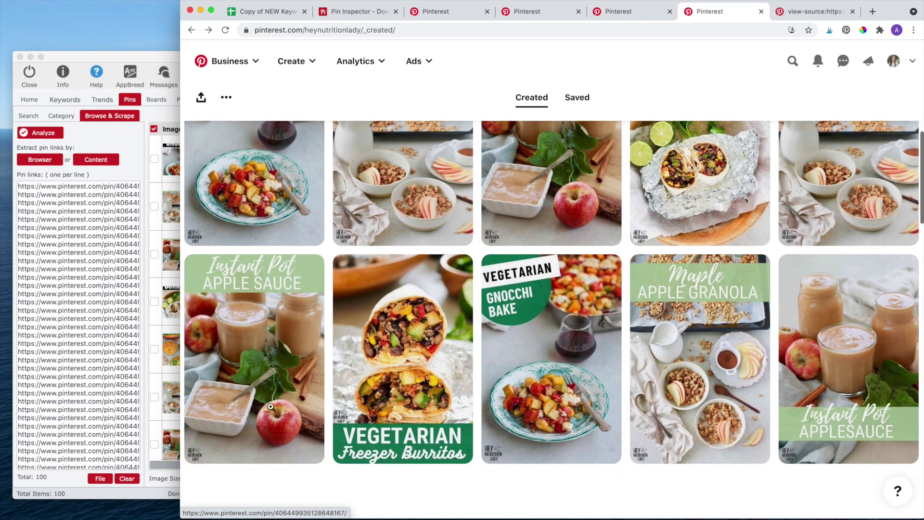
click(268, 373)
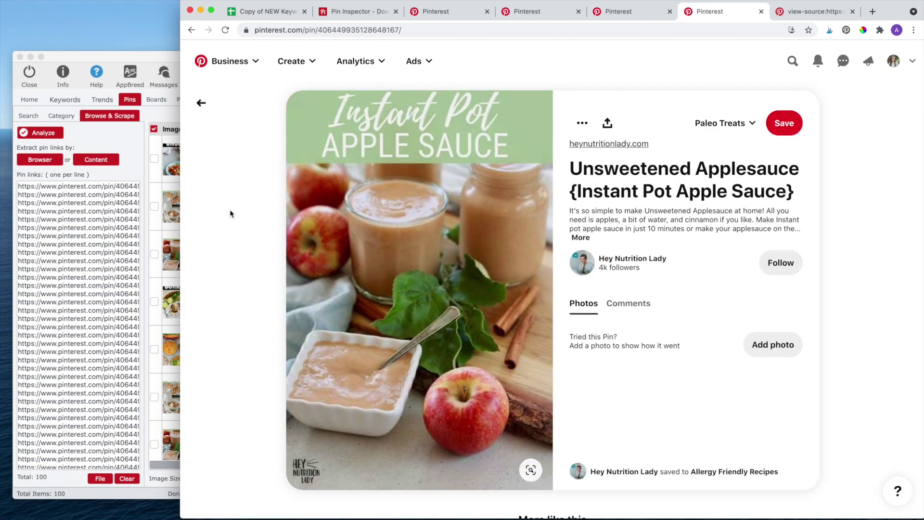
right_click(230, 214)
click(279, 339)
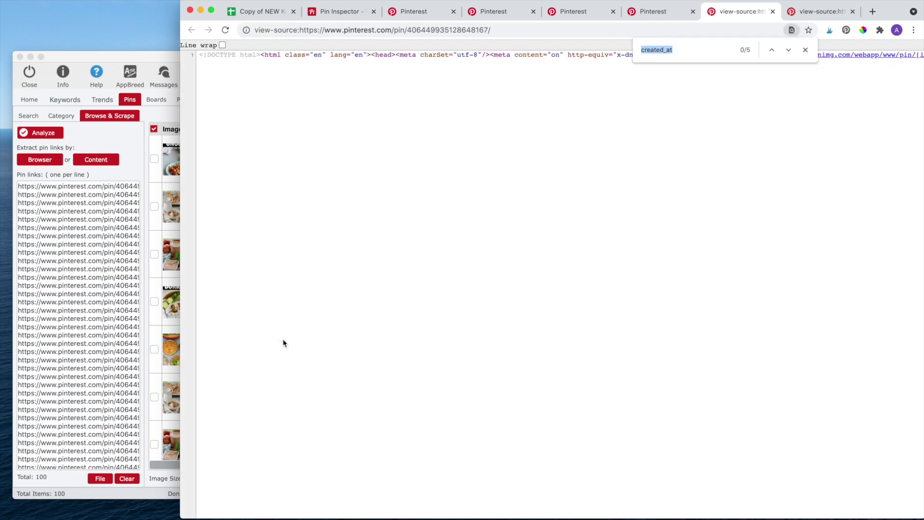
scroll(496, 120, right, 3)
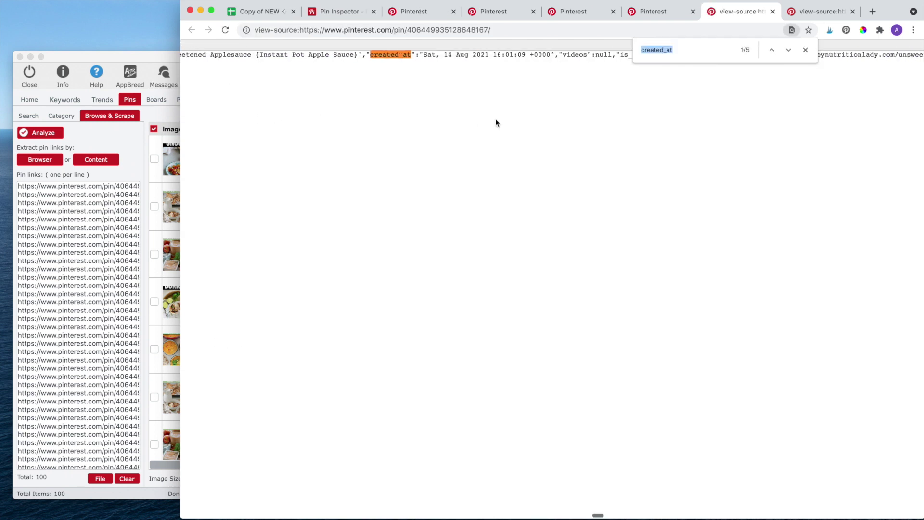